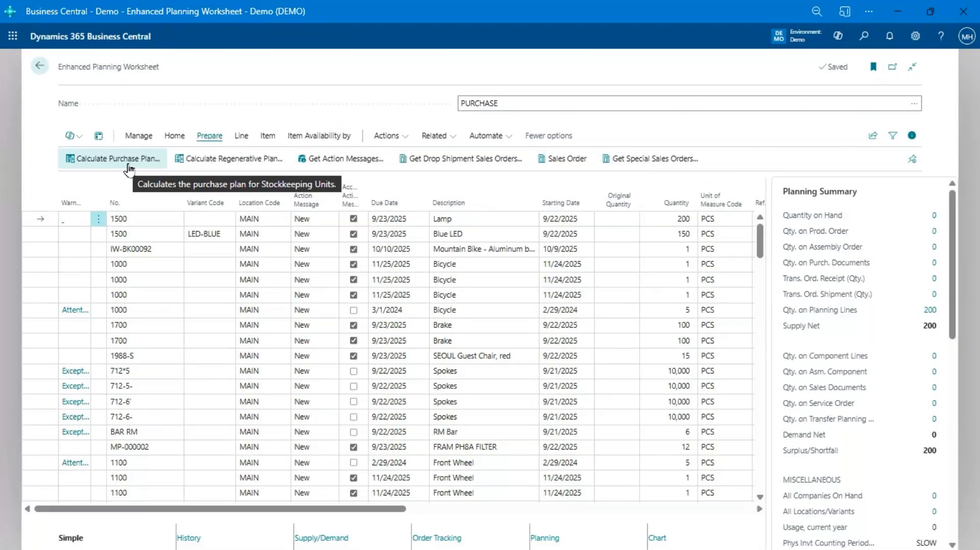
Step: Examine the selected Lamp line's planning summary, availability by location and vendor planning summary in the PURCHASE planning worksheet
{"action": "left_click", "coordinate": [131, 158]}
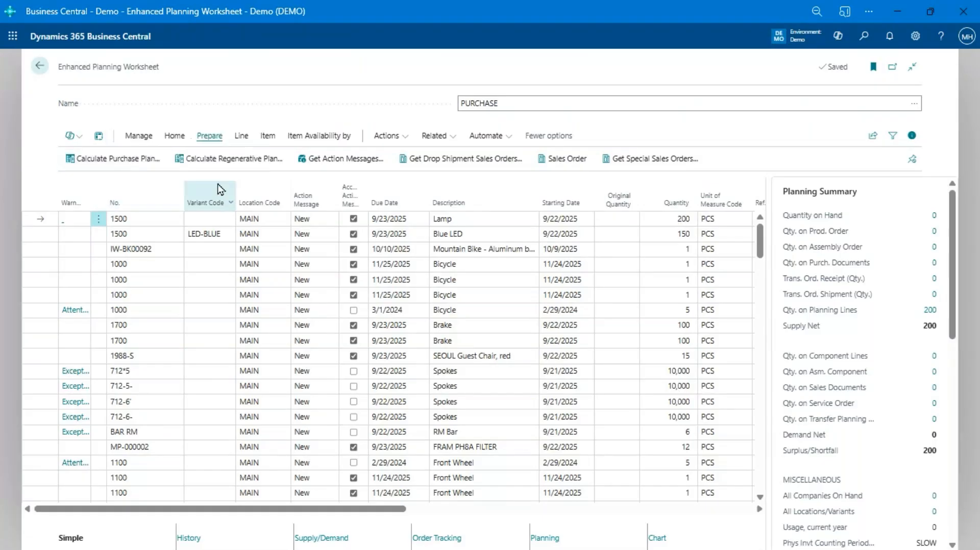
{"action": "scroll", "coordinate": [857, 255], "scroll_direction": "down", "scroll_amount": 2}
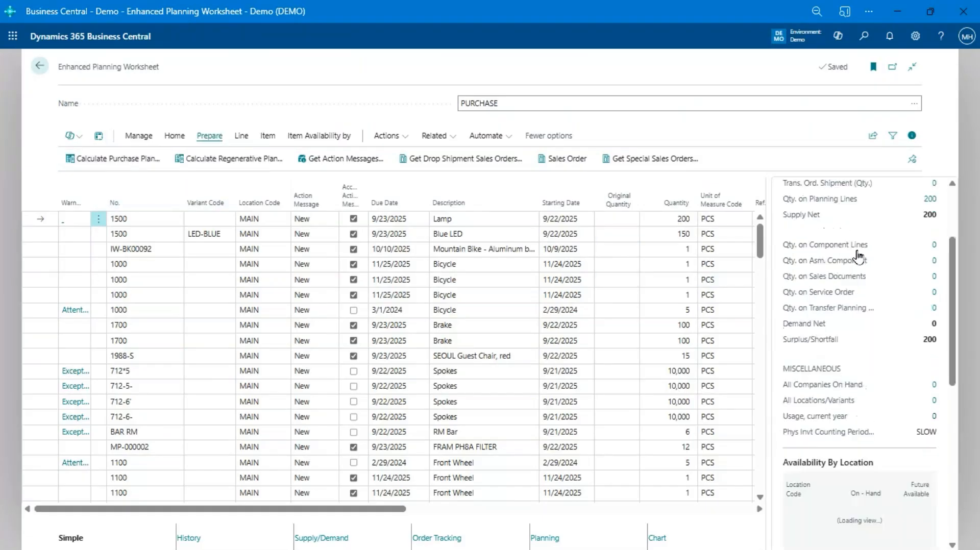
{"action": "scroll", "coordinate": [857, 255], "scroll_direction": "down", "scroll_amount": 1}
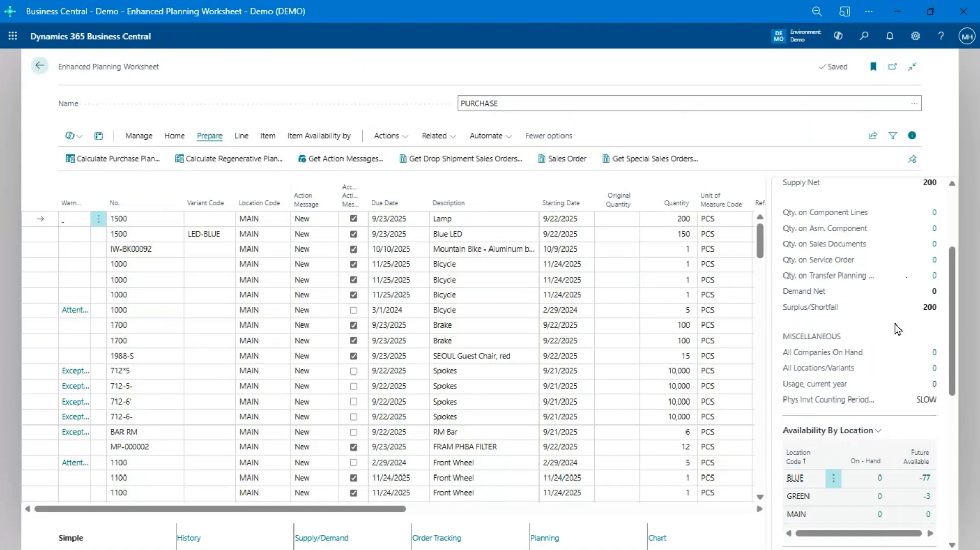
{"action": "scroll", "coordinate": [903, 255], "scroll_direction": "down", "scroll_amount": 3}
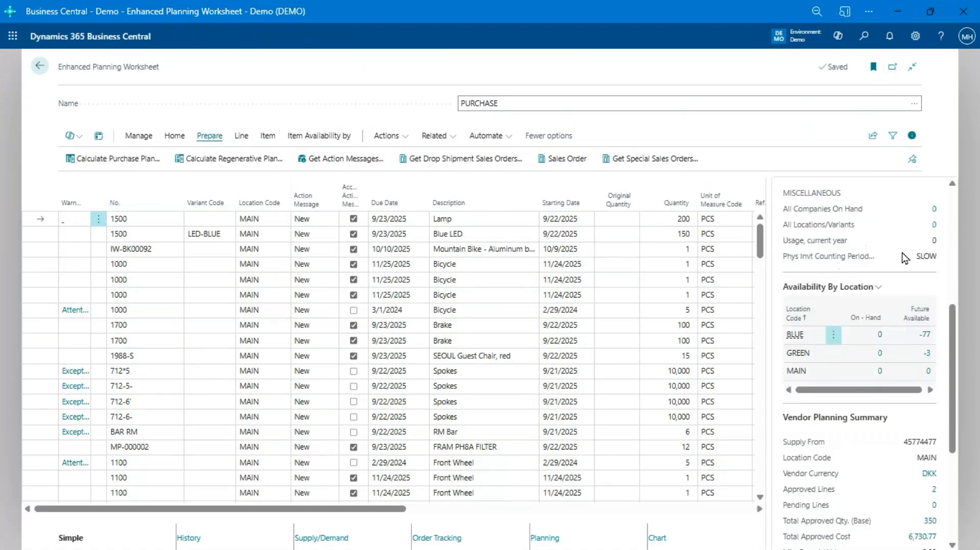
{"action": "scroll", "coordinate": [905, 356], "scroll_direction": "down", "scroll_amount": 4}
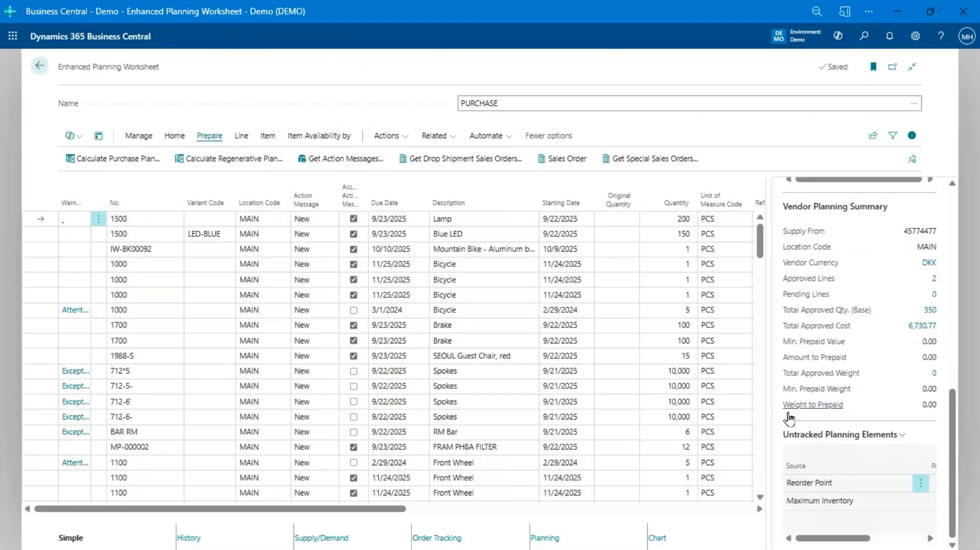
Step: Select the ATHENS Desk line 1896-S and view its item usage chart and stockkeeping unit planning parameters
{"action": "scroll", "coordinate": [155, 391], "scroll_direction": "down", "scroll_amount": 1}
{"action": "scroll", "coordinate": [156, 392], "scroll_direction": "down", "scroll_amount": 5}
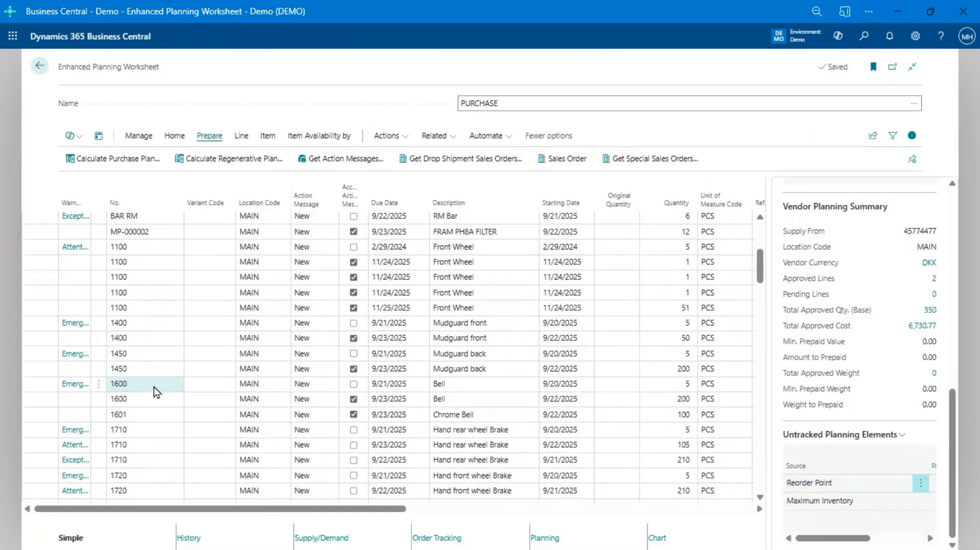
{"action": "left_click", "coordinate": [151, 407]}
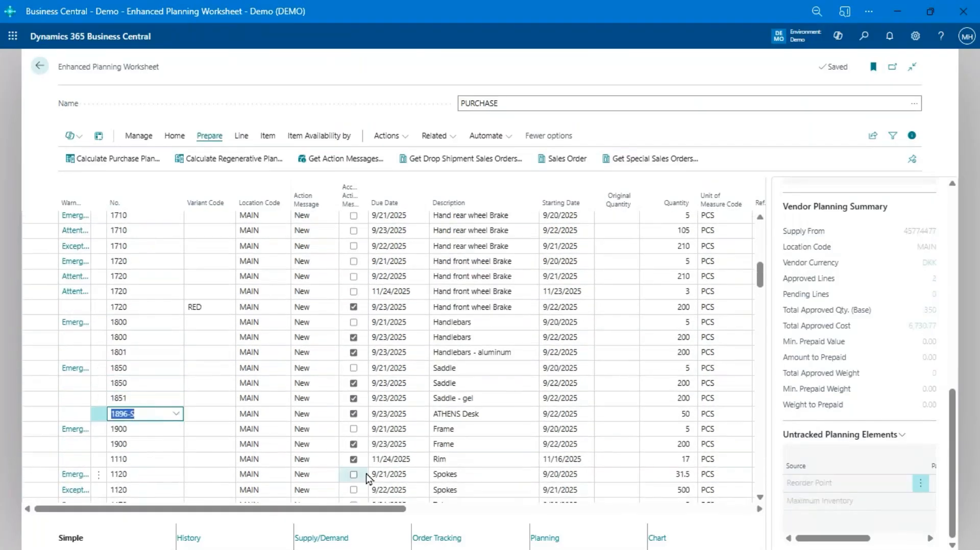
{"action": "left_click", "coordinate": [656, 538]}
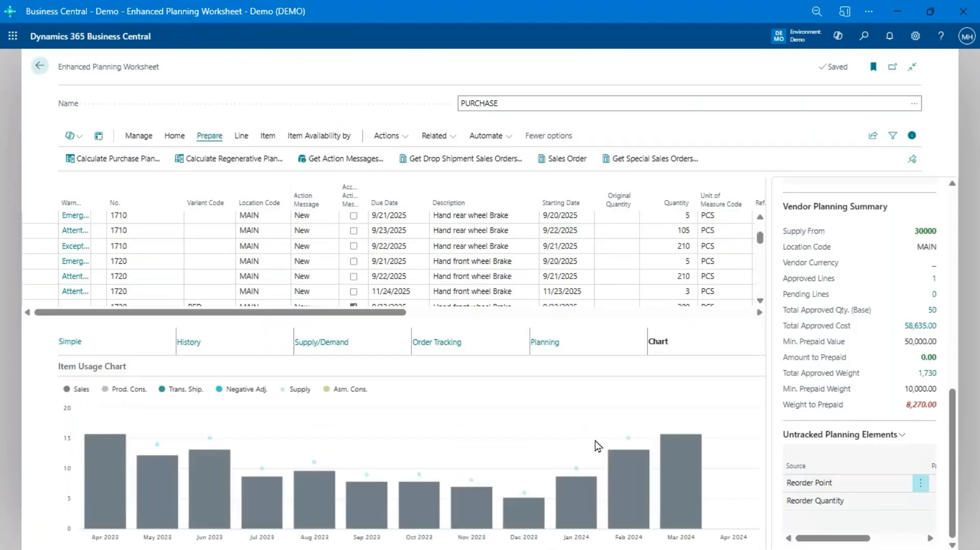
{"action": "left_click", "coordinate": [551, 349]}
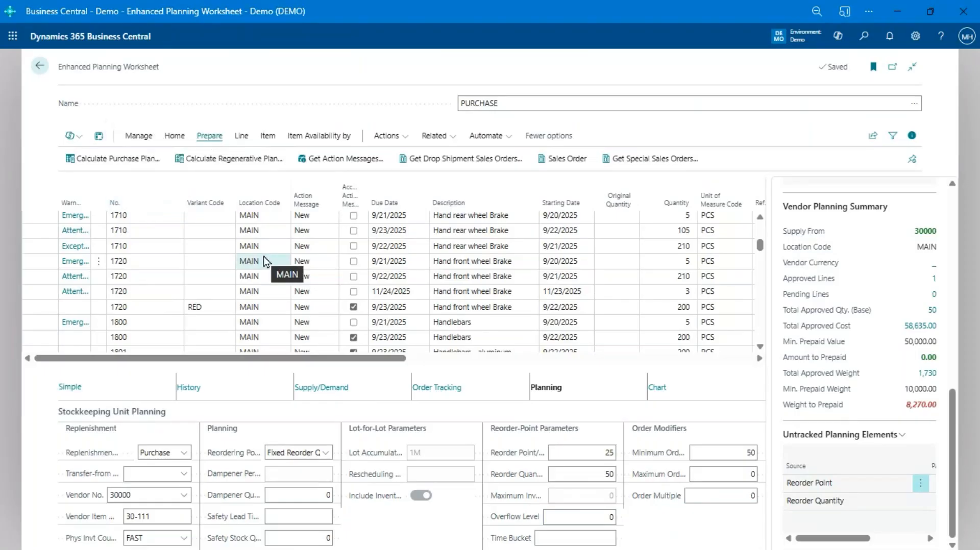
{"action": "scroll", "coordinate": [263, 260], "scroll_direction": "down", "scroll_amount": 3}
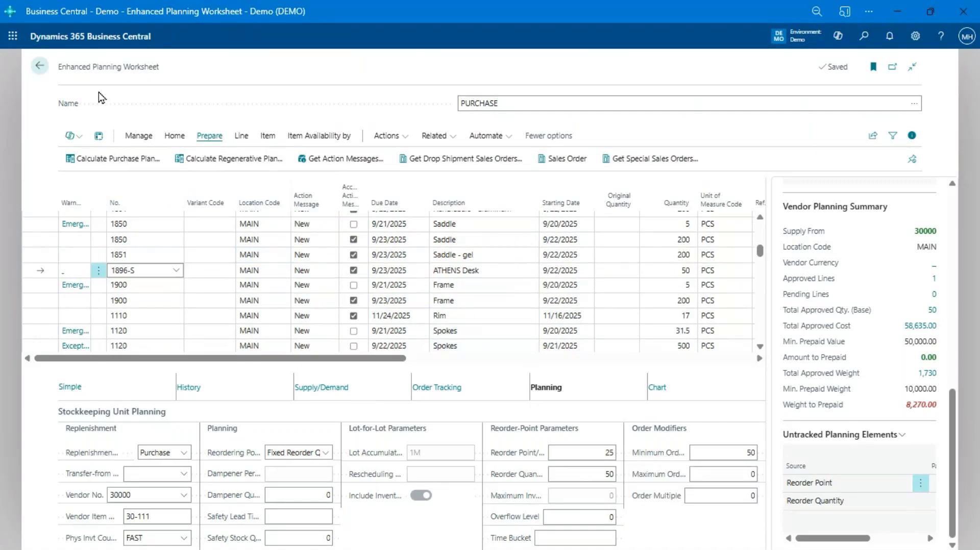
Step: Leave the planning worksheet and open the Graphical Scheduler from the role center
{"action": "left_click", "coordinate": [41, 68]}
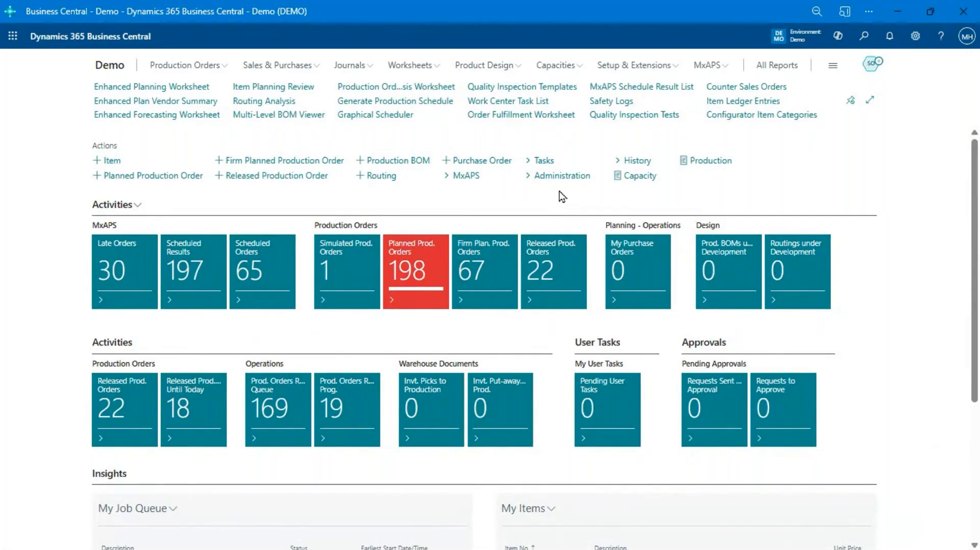
{"action": "left_click", "coordinate": [388, 116]}
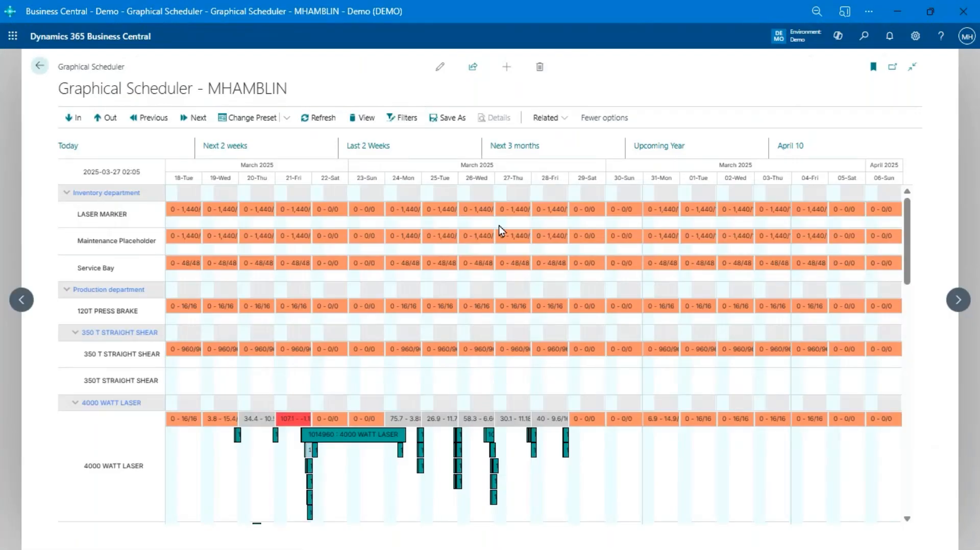
Step: Select the long IW-BK00013 operation on the 4000 WATT LASER and look into the Graphical Scheduler views list
{"action": "scroll", "coordinate": [561, 247], "scroll_direction": "down", "scroll_amount": 3}
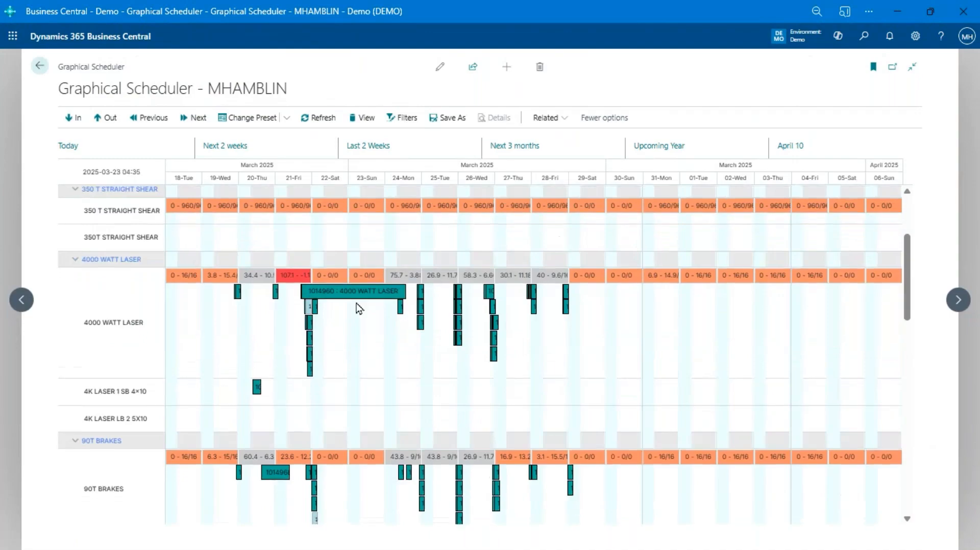
{"action": "mouse_move", "coordinate": [300, 281]}
{"action": "left_click", "coordinate": [381, 300]}
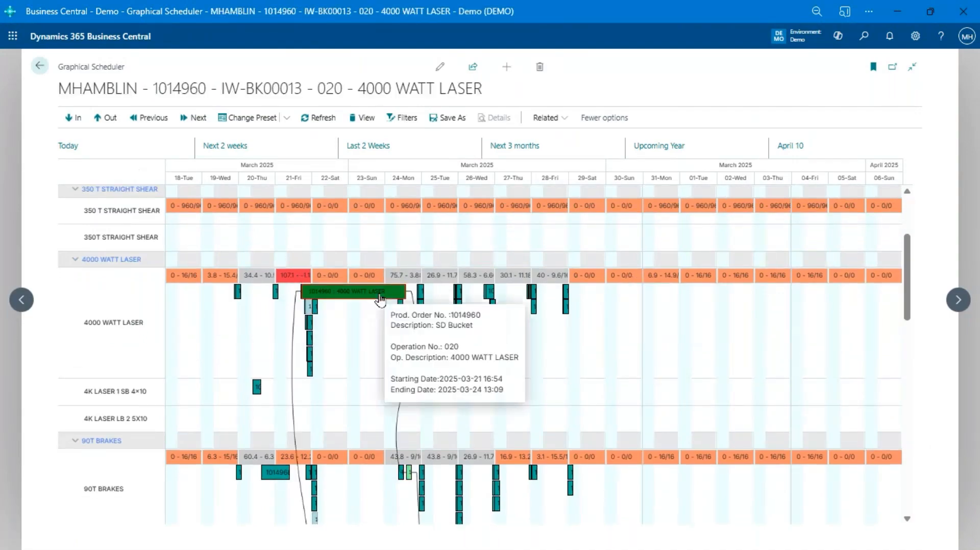
{"action": "left_click", "coordinate": [380, 121]}
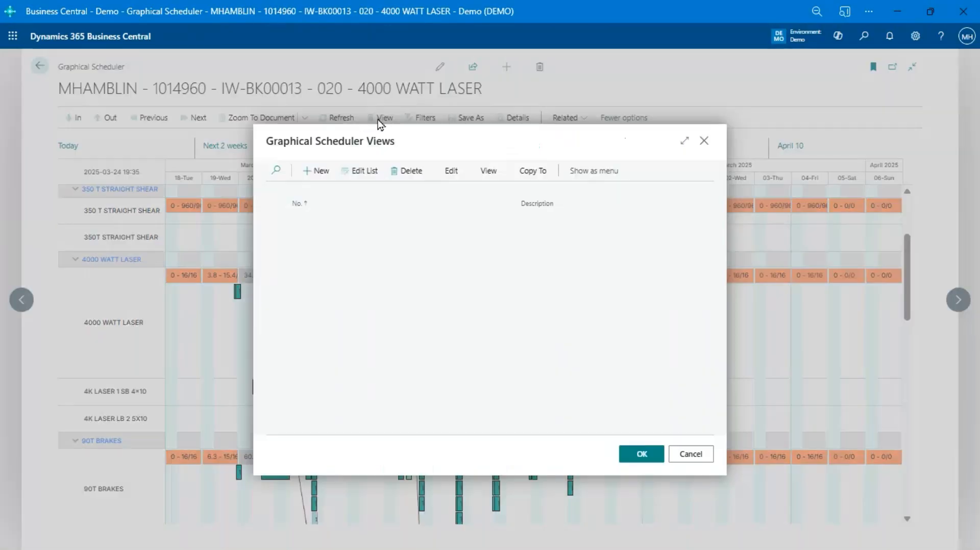
{"action": "left_click", "coordinate": [706, 463]}
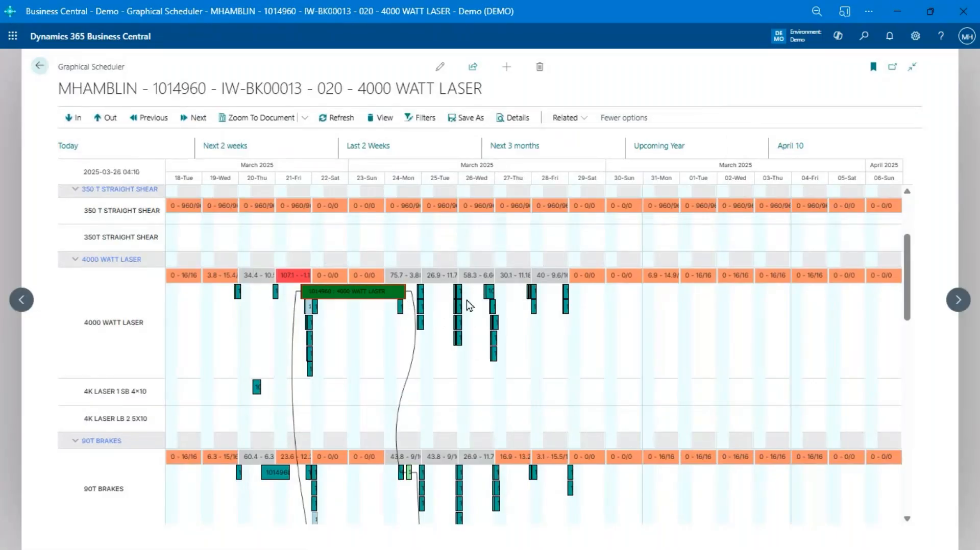
Step: Zoom the schedule to the document of the IW-BK00039 operation on the 4000 WATT LASER on 26 March 2025
{"action": "left_click", "coordinate": [494, 295]}
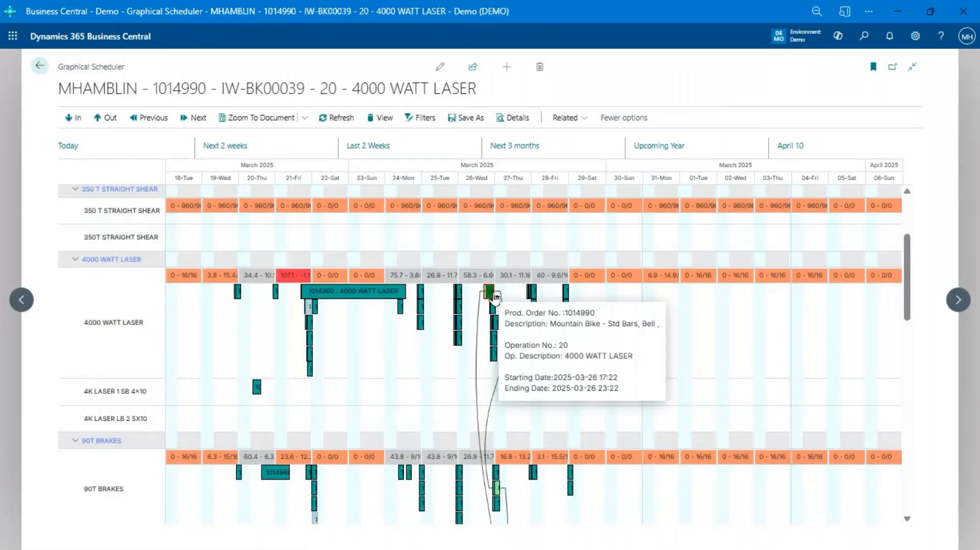
{"action": "scroll", "coordinate": [494, 295], "scroll_direction": "down", "scroll_amount": 4}
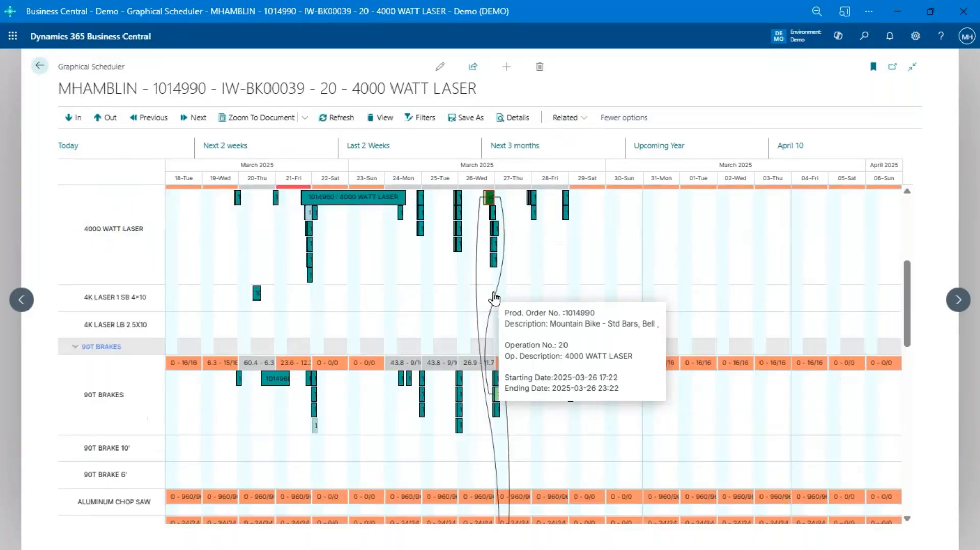
{"action": "scroll", "coordinate": [494, 297], "scroll_direction": "up", "scroll_amount": 4}
{"action": "right_click", "coordinate": [493, 299]}
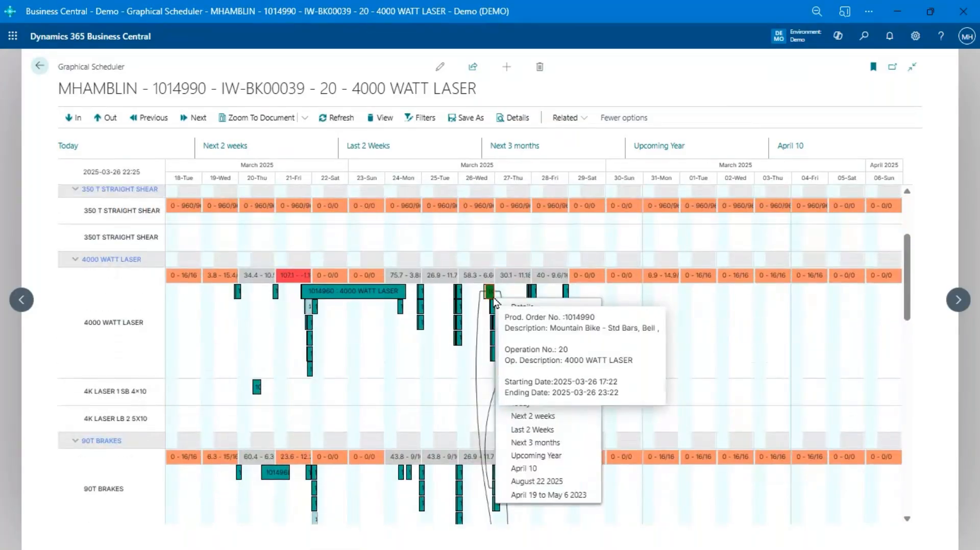
{"action": "left_click", "coordinate": [742, 350]}
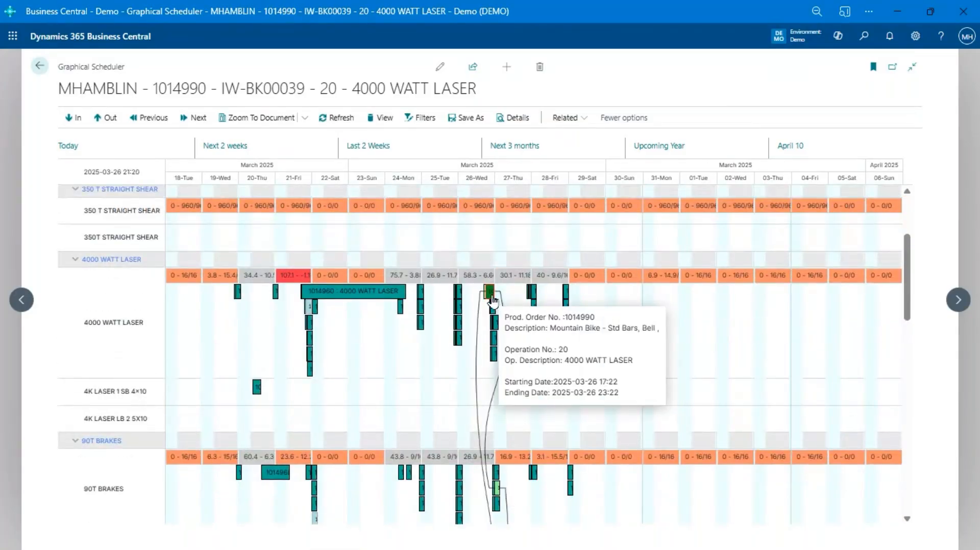
{"action": "right_click", "coordinate": [491, 300]}
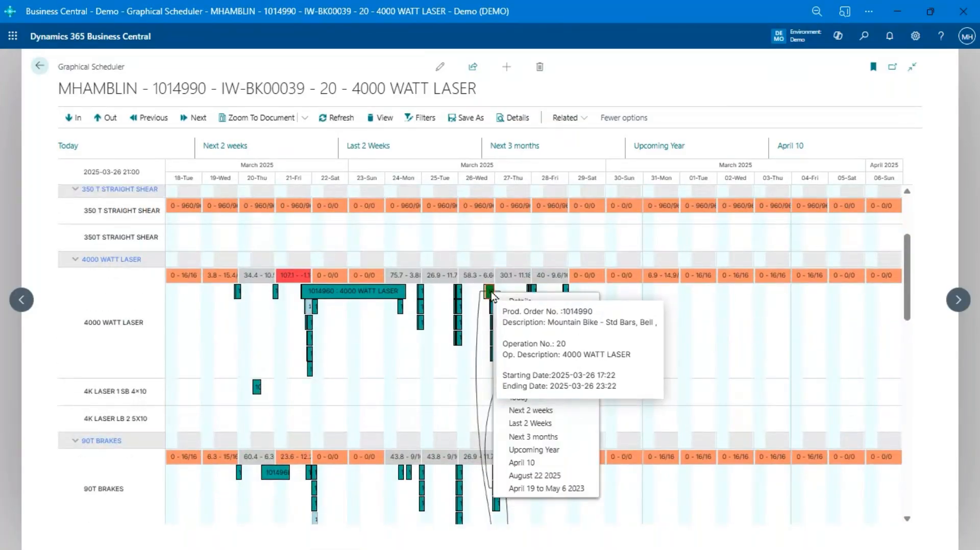
{"action": "left_click", "coordinate": [463, 307]}
{"action": "left_click", "coordinate": [261, 118]}
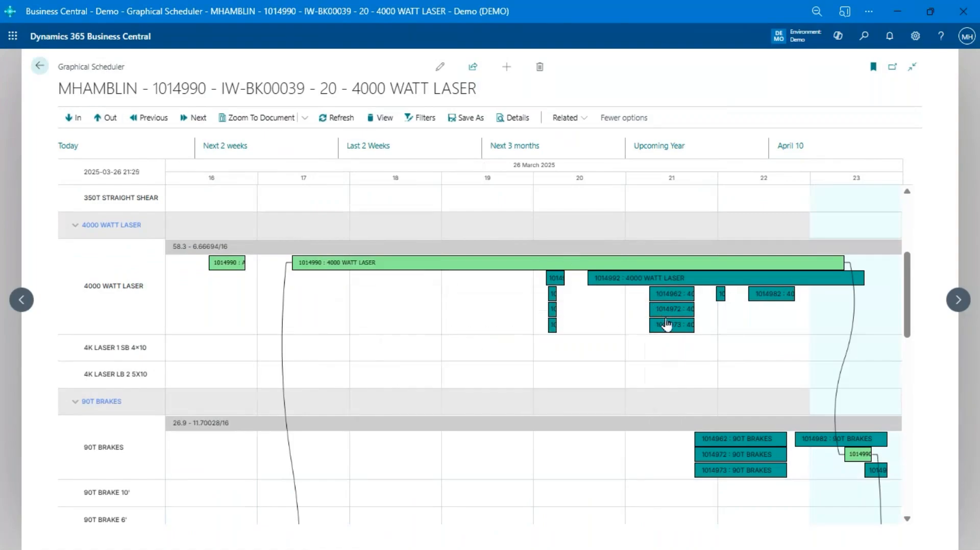
Step: Reschedule IW-BK00017 operation 20 on the 4000 WATT LASER to start about 20:35, and check its linked operations on the other work centers
{"action": "left_click_drag", "start_coordinate": [667, 323], "coordinate": [635, 325]}
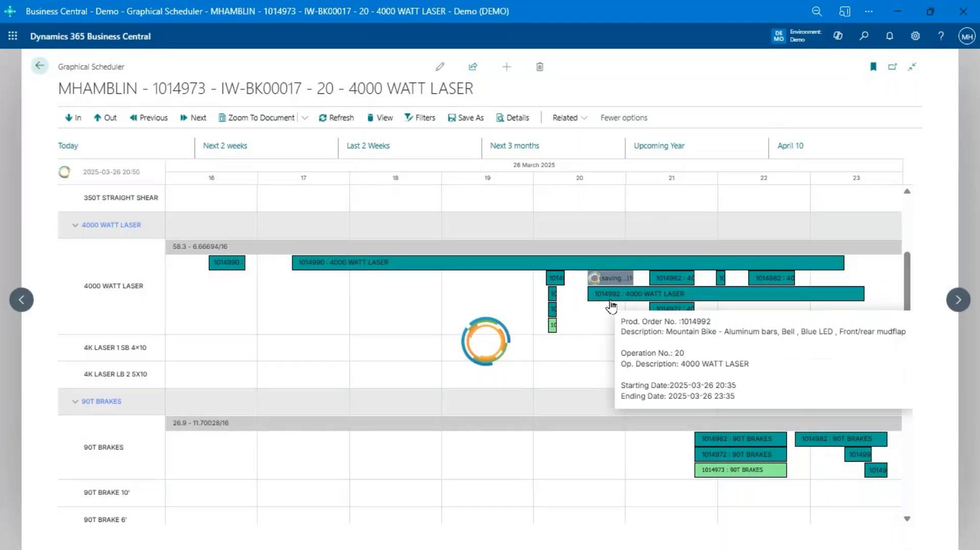
{"action": "scroll", "coordinate": [680, 361], "scroll_direction": "down", "scroll_amount": 2}
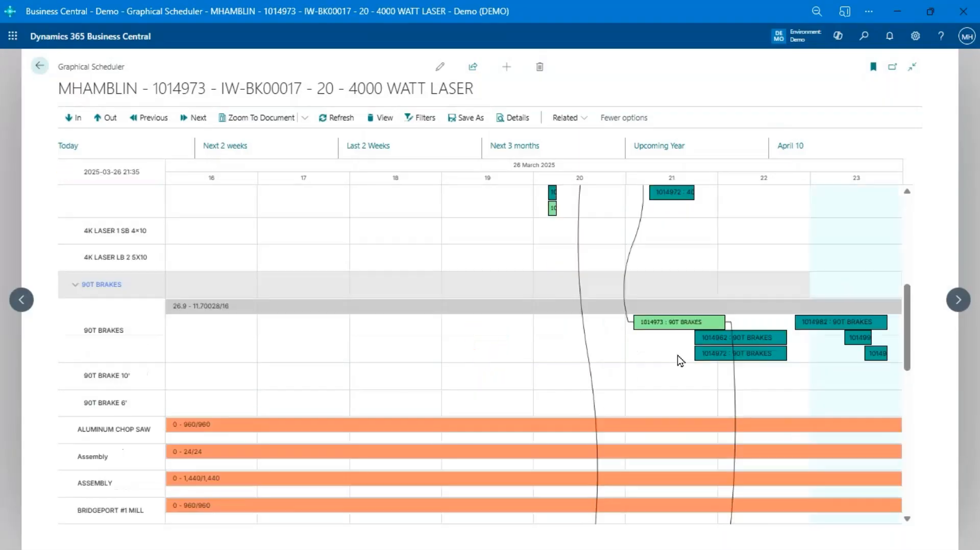
{"action": "scroll", "coordinate": [678, 357], "scroll_direction": "down", "scroll_amount": 8}
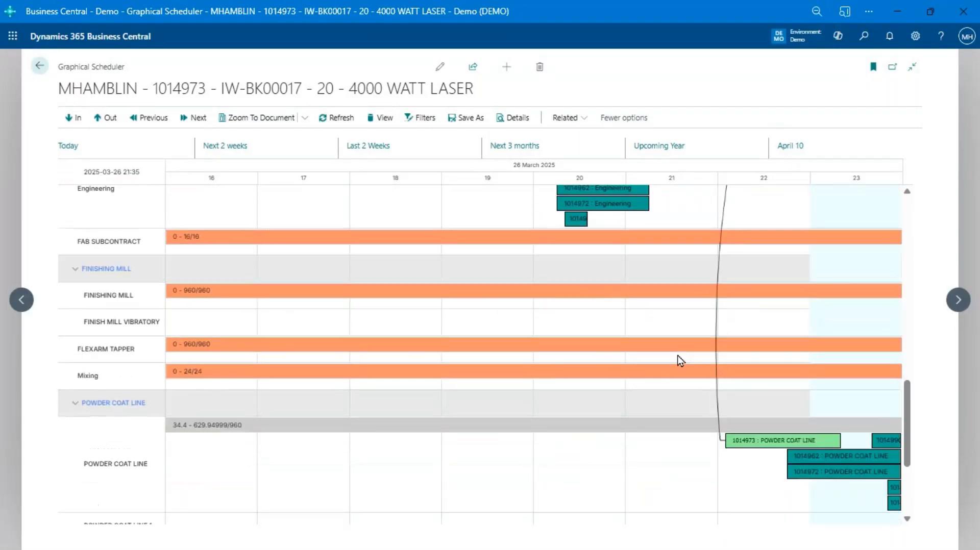
{"action": "scroll", "coordinate": [680, 360], "scroll_direction": "down", "scroll_amount": 2}
{"action": "scroll", "coordinate": [680, 360], "scroll_direction": "up", "scroll_amount": 12}
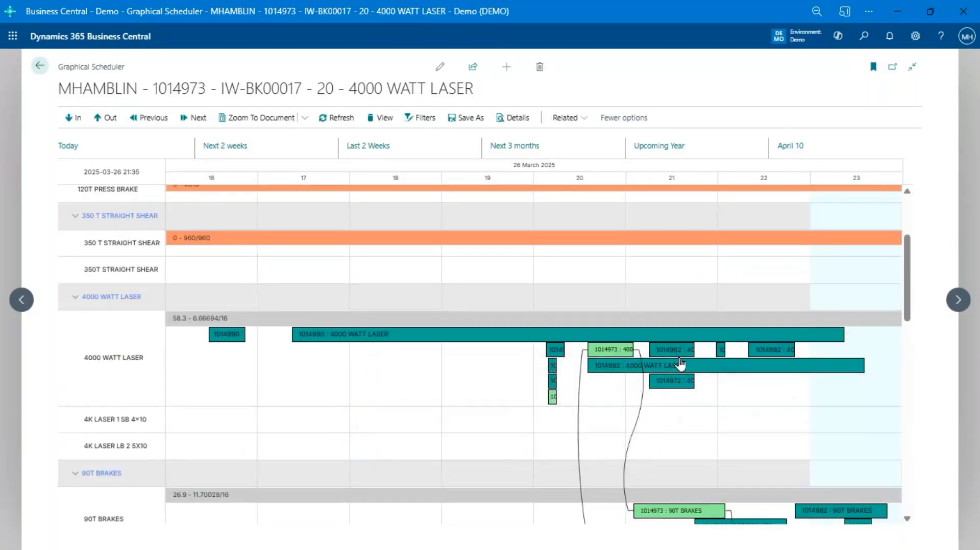
Step: Switch the schedule to the April 10 date preset and center the timeline at about 20:45
{"action": "left_click", "coordinate": [794, 149]}
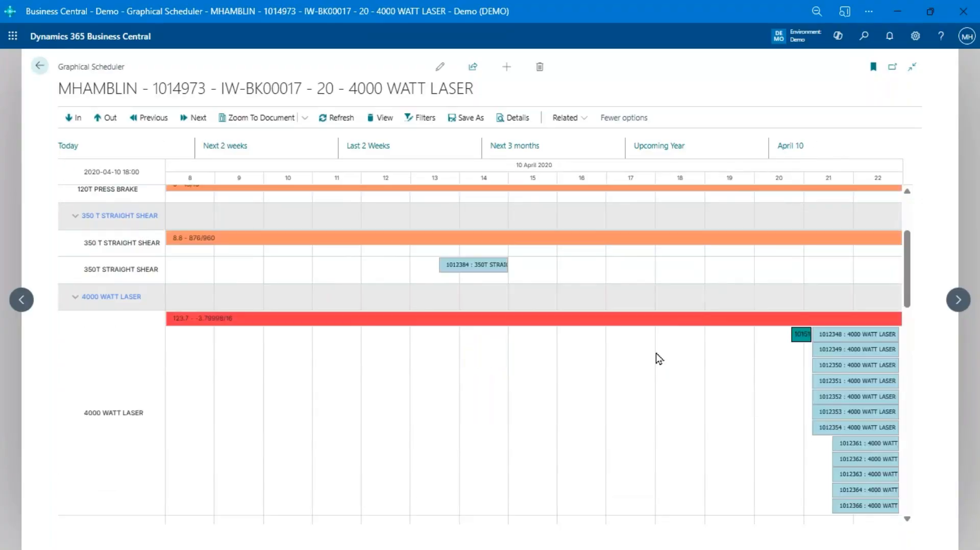
{"action": "mouse_move", "coordinate": [823, 367]}
{"action": "right_click", "coordinate": [794, 362]}
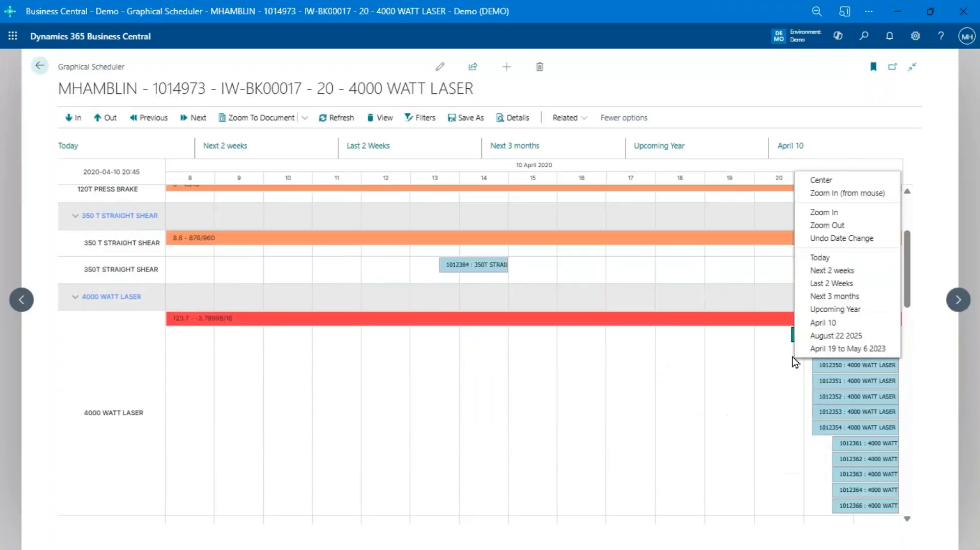
{"action": "left_click", "coordinate": [851, 183]}
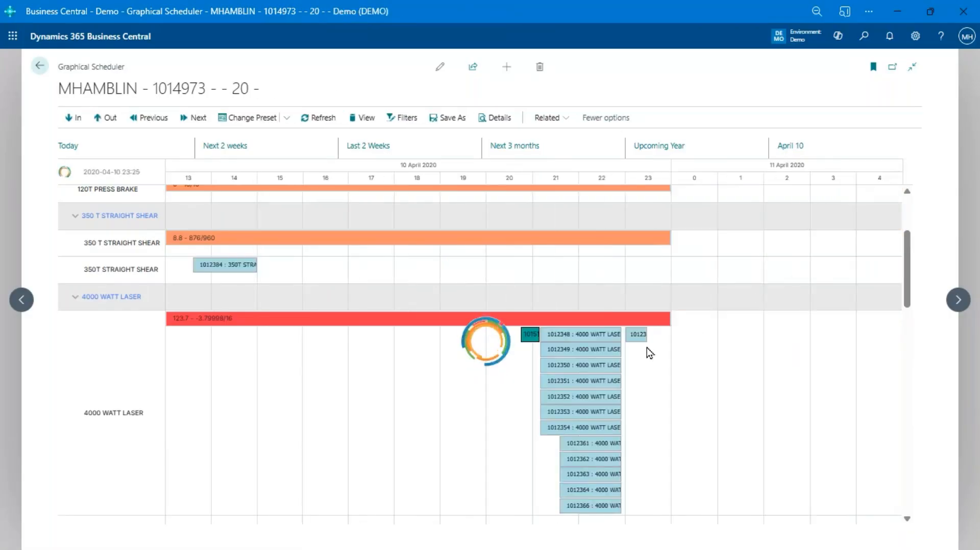
Step: Select the BRKT LONG 1 operation on 90T BRAKE 10' and examine the details of the other bracket operations stacked there
{"action": "scroll", "coordinate": [648, 352], "scroll_direction": "down", "scroll_amount": 2}
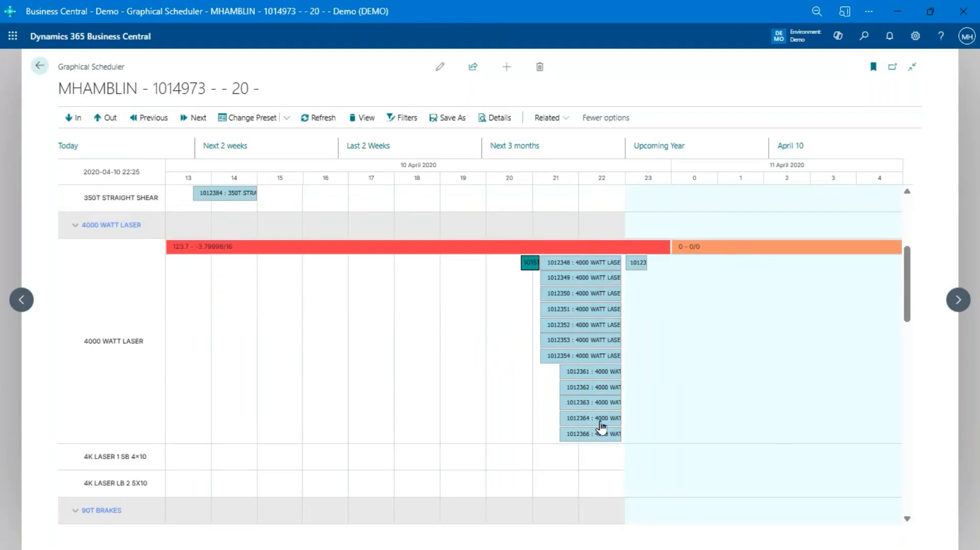
{"action": "scroll", "coordinate": [570, 404], "scroll_direction": "down", "scroll_amount": 6}
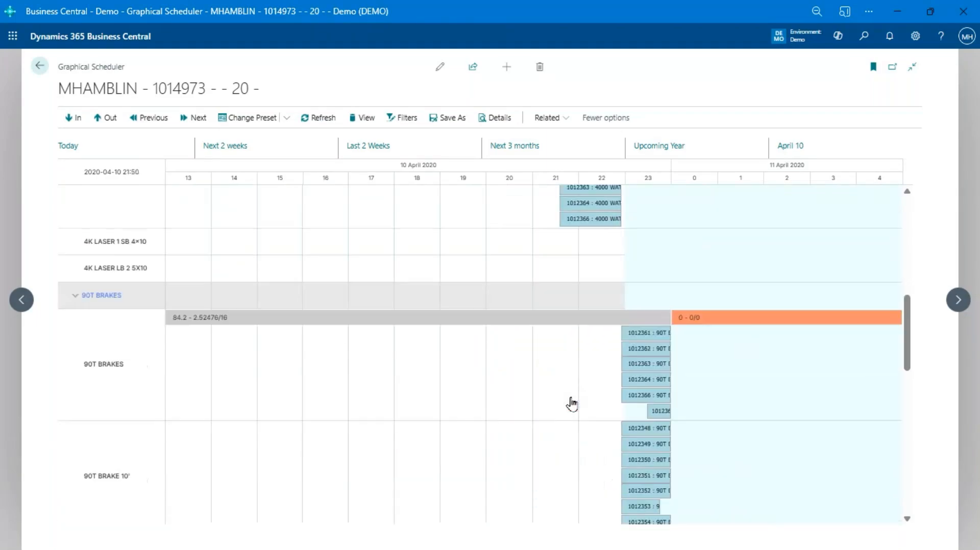
{"action": "scroll", "coordinate": [582, 265], "scroll_direction": "up", "scroll_amount": 6}
{"action": "scroll", "coordinate": [592, 306], "scroll_direction": "down", "scroll_amount": 8}
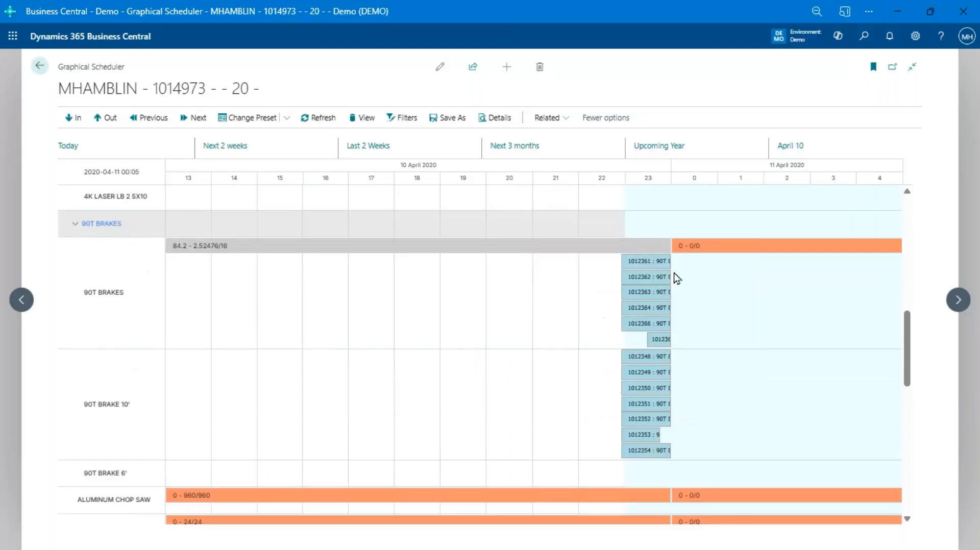
{"action": "mouse_move", "coordinate": [644, 450]}
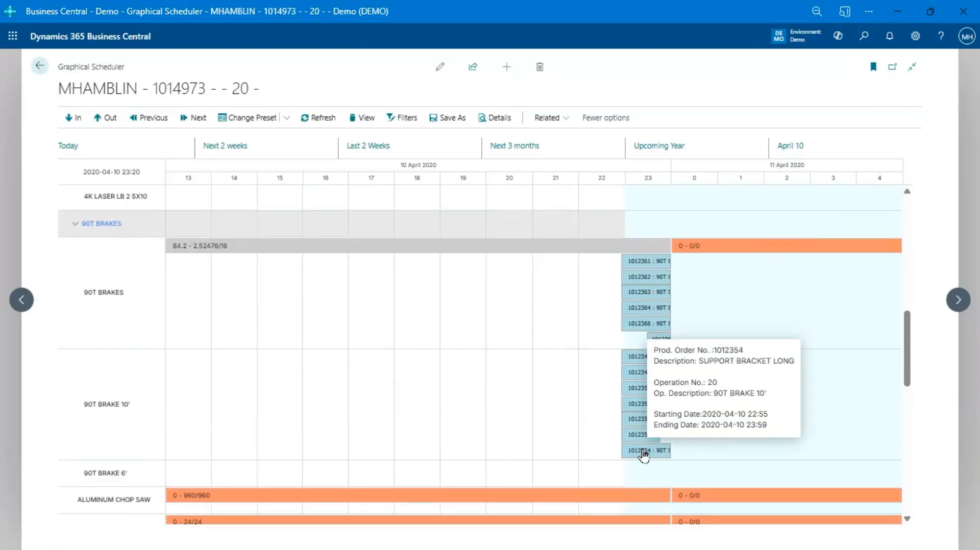
{"action": "left_click", "coordinate": [645, 356]}
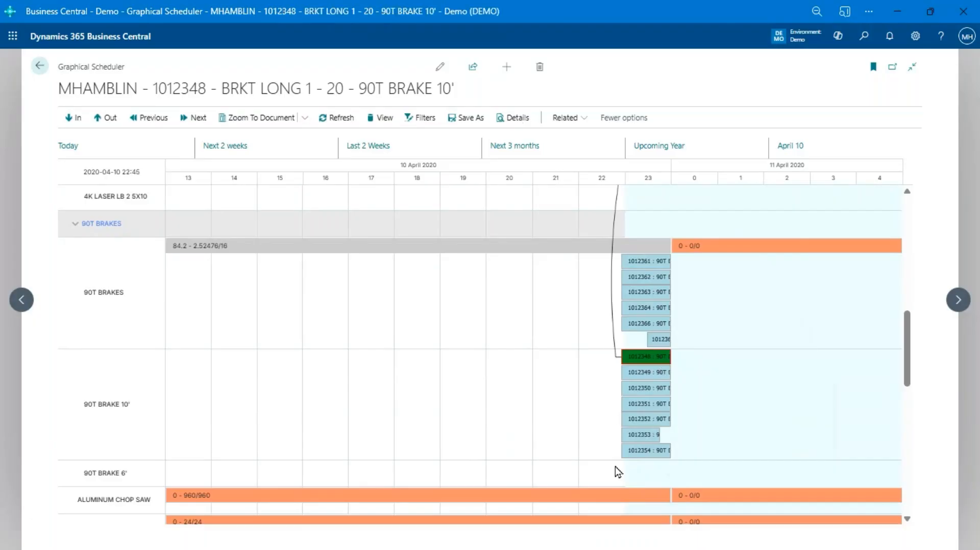
{"action": "mouse_move", "coordinate": [626, 380]}
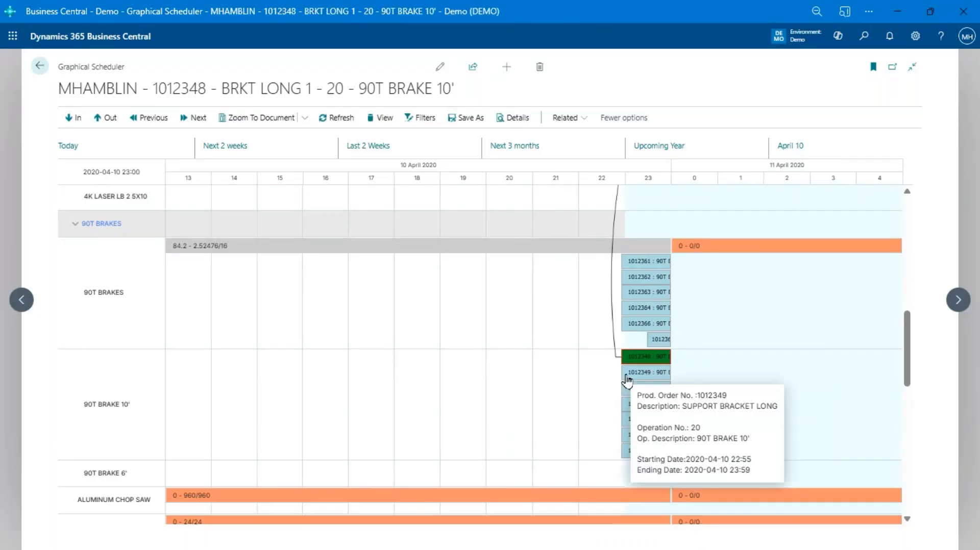
Step: Reschedule the selected BRKT LONG 1 operation 20 on 90T BRAKE 10' to start at 21:50, and check the linked and stacked 4000 WATT LASER operations
{"action": "left_click_drag", "start_coordinate": [646, 356], "coordinate": [597, 360]}
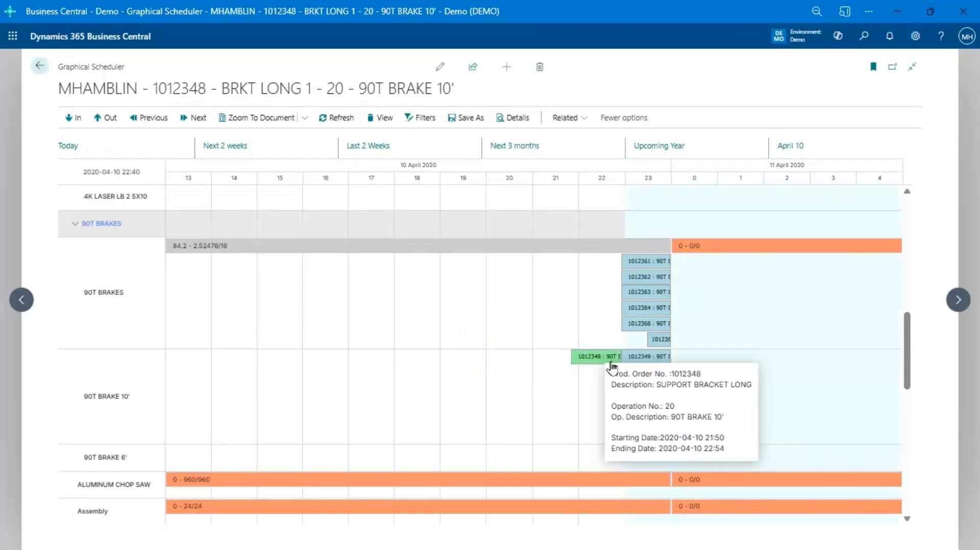
{"action": "scroll", "coordinate": [678, 345], "scroll_direction": "up", "scroll_amount": 4}
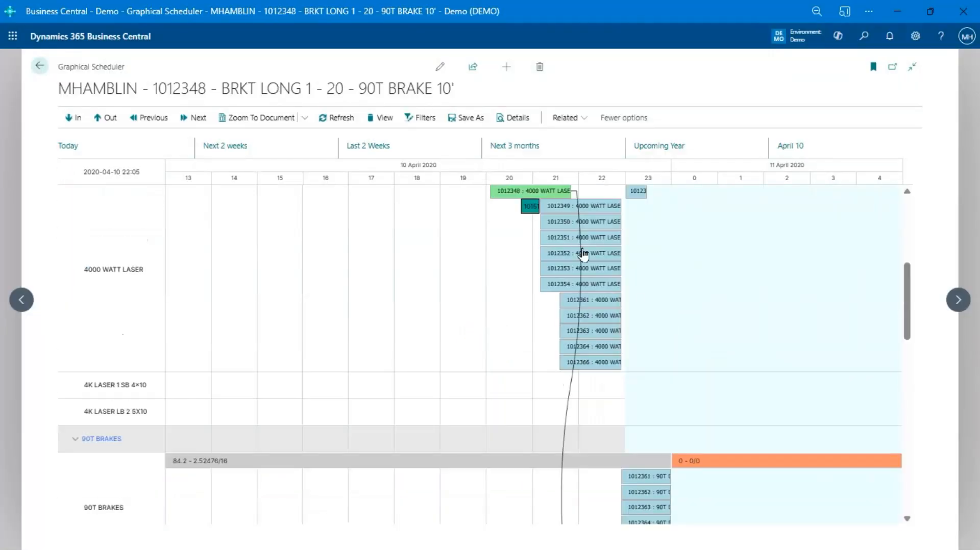
{"action": "mouse_move", "coordinate": [616, 241]}
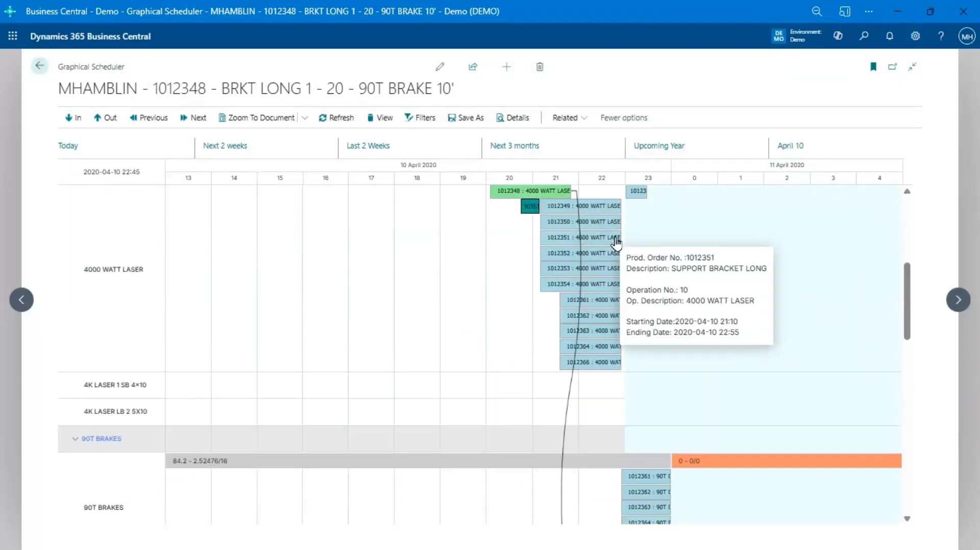
{"action": "scroll", "coordinate": [616, 244], "scroll_direction": "up", "scroll_amount": 2}
{"action": "scroll", "coordinate": [636, 292], "scroll_direction": "down", "scroll_amount": 3}
{"action": "scroll", "coordinate": [638, 339], "scroll_direction": "up", "scroll_amount": 3}
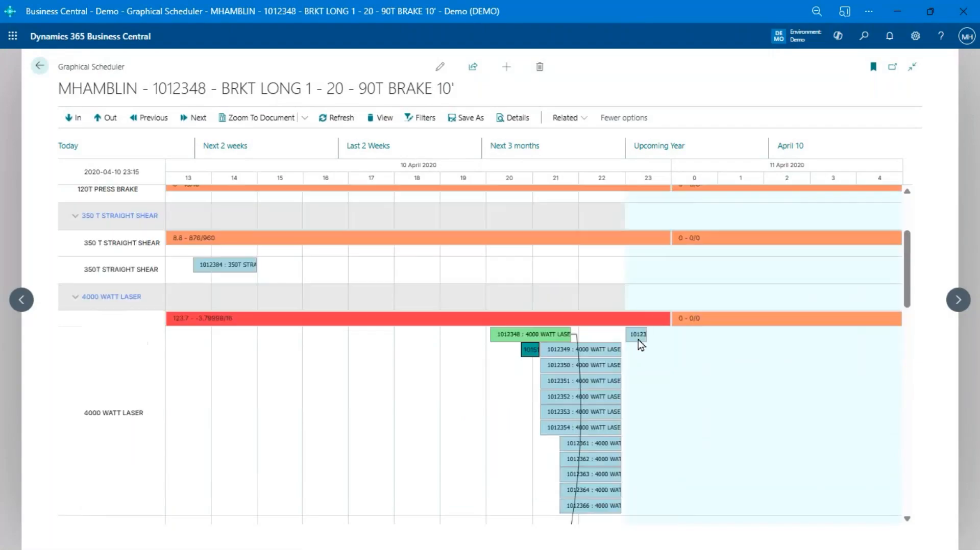
{"action": "scroll", "coordinate": [673, 293], "scroll_direction": "down", "scroll_amount": 3}
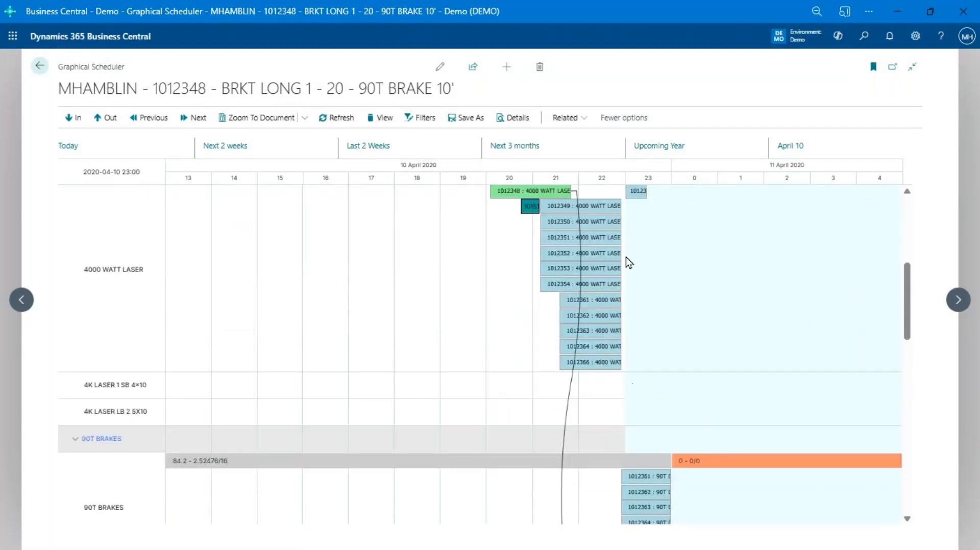
{"action": "mouse_move", "coordinate": [607, 261]}
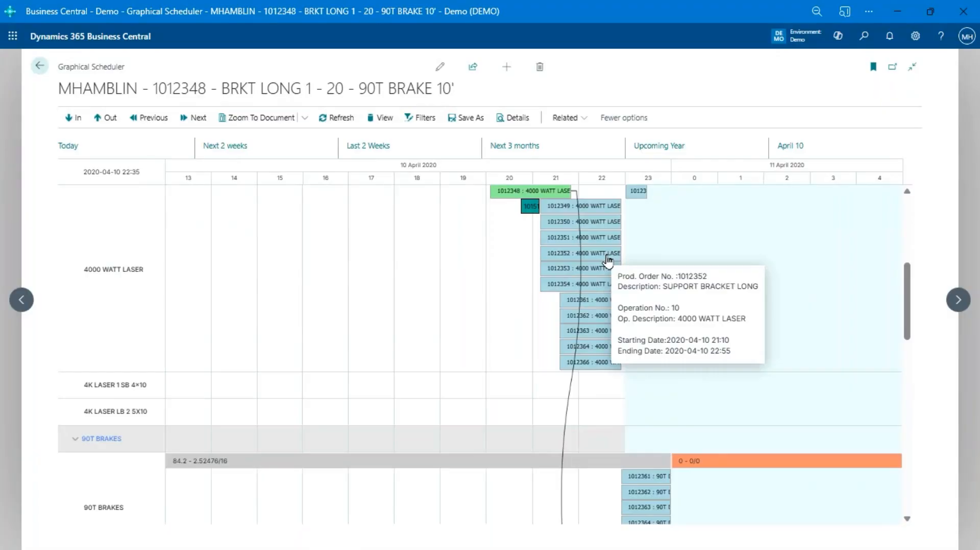
Step: Generate a production schedule for cell MAIN with a start date of 4/10/2020 9:00 AM
{"action": "left_click", "coordinate": [50, 67]}
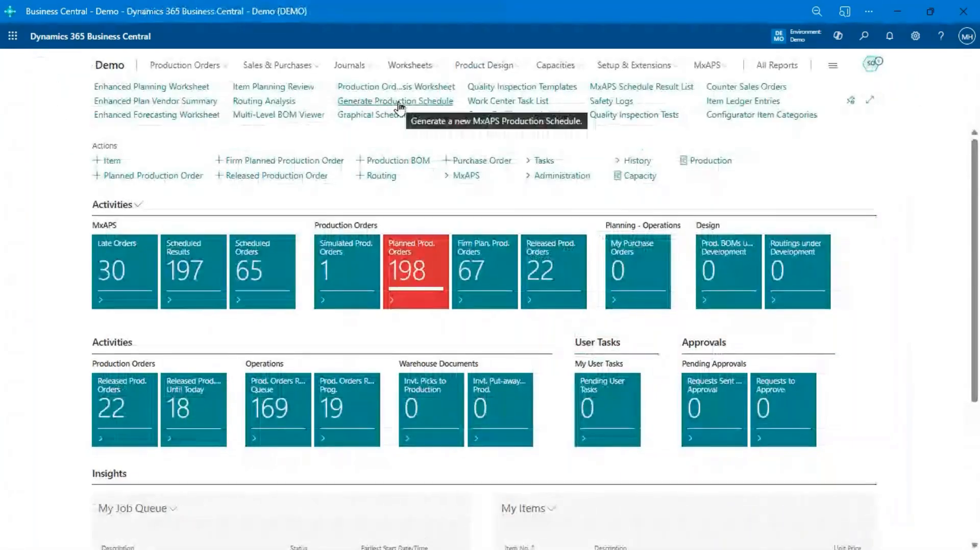
{"action": "left_click", "coordinate": [398, 102]}
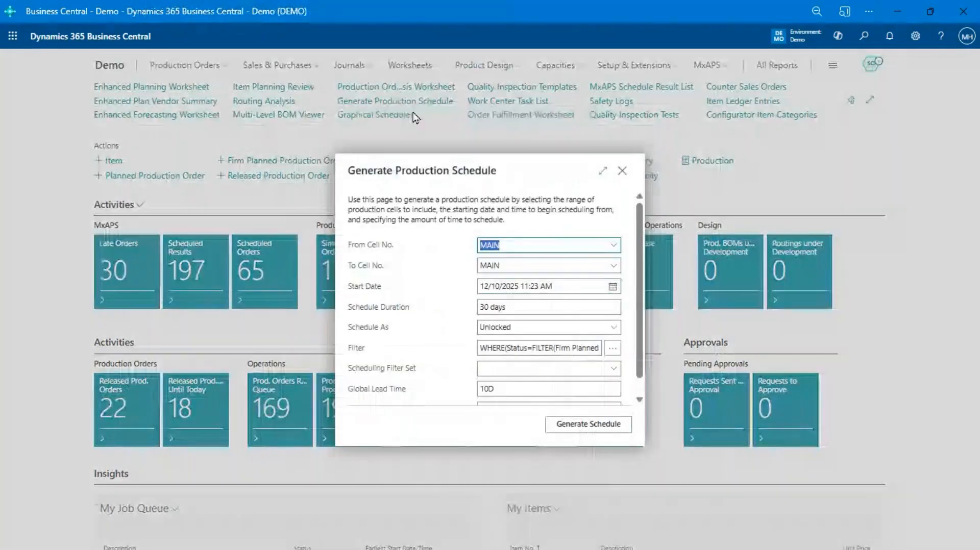
{"action": "left_click", "coordinate": [559, 288]}
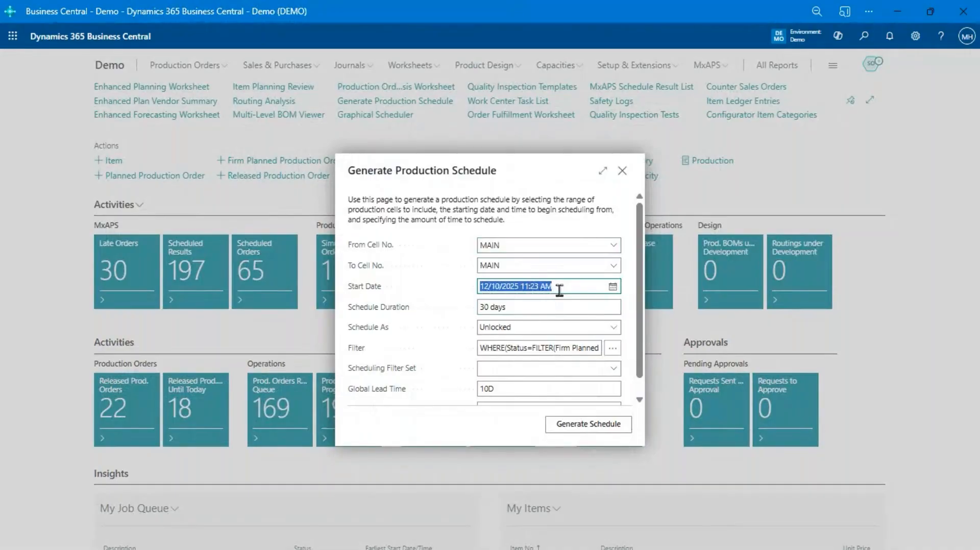
{"action": "type", "text": "0401020 9a"}
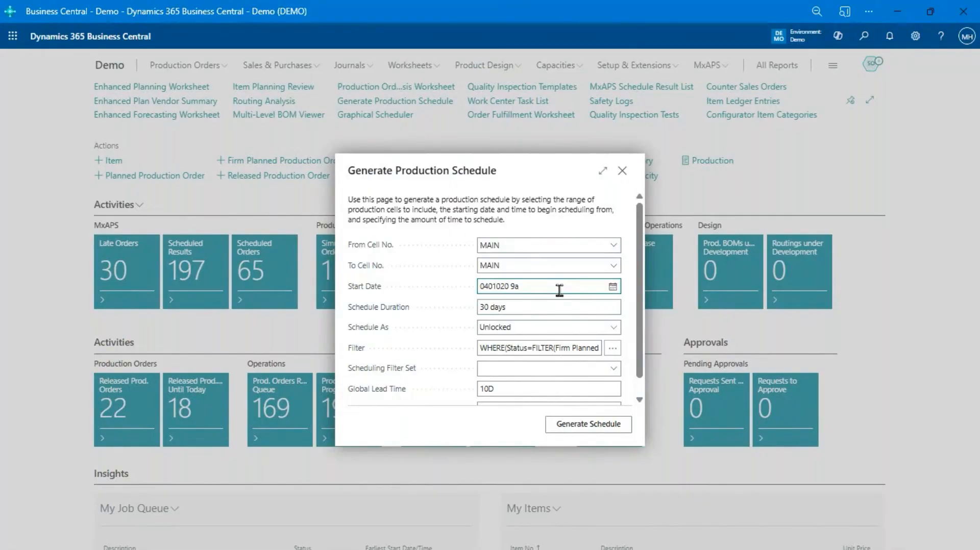
{"action": "key", "text": "Tab"}
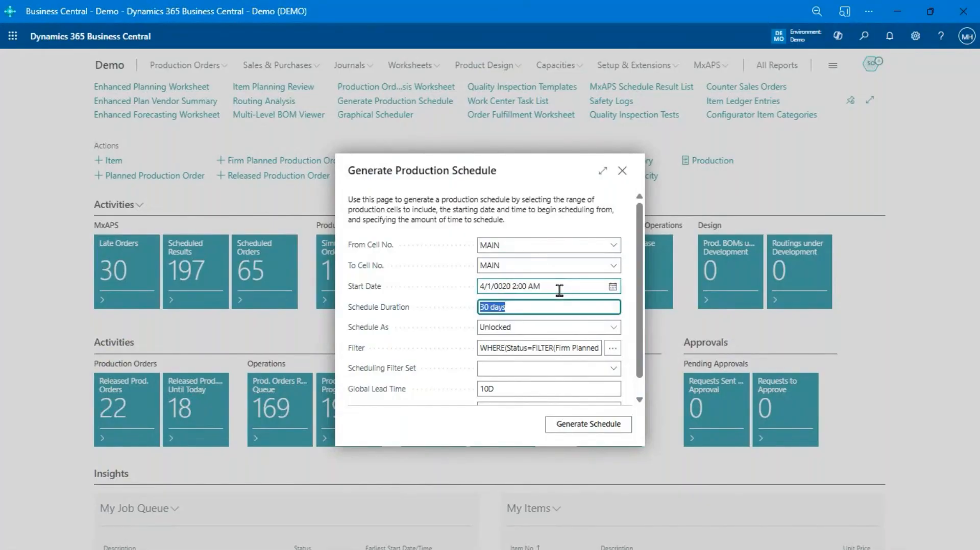
{"action": "left_click", "coordinate": [559, 288]}
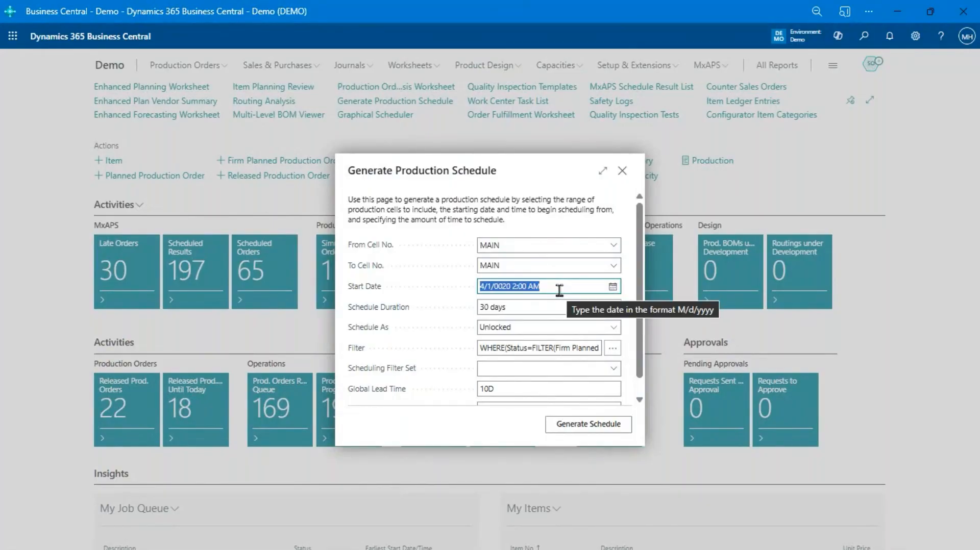
{"action": "type", "text": "0410"}
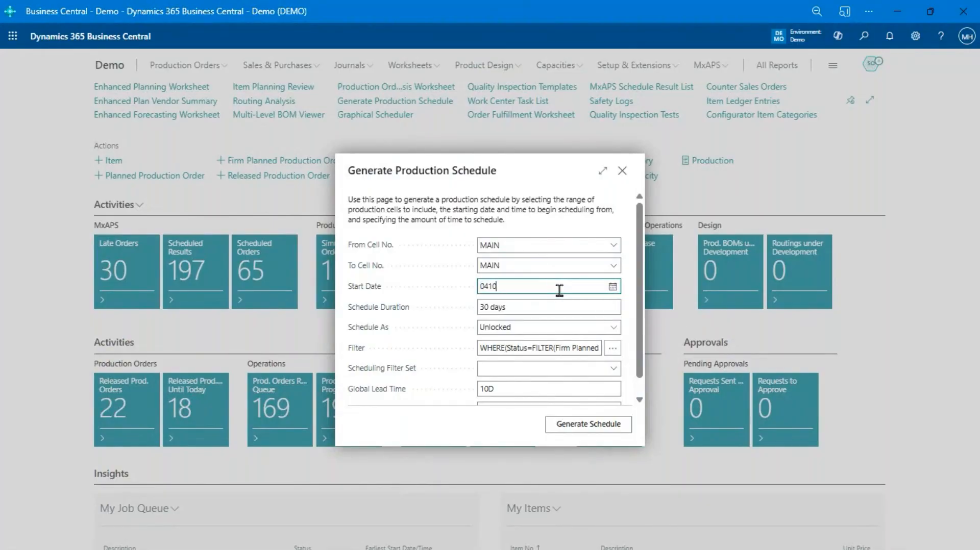
{"action": "type", "text": "20 9"}
{"action": "key", "text": "Tab"}
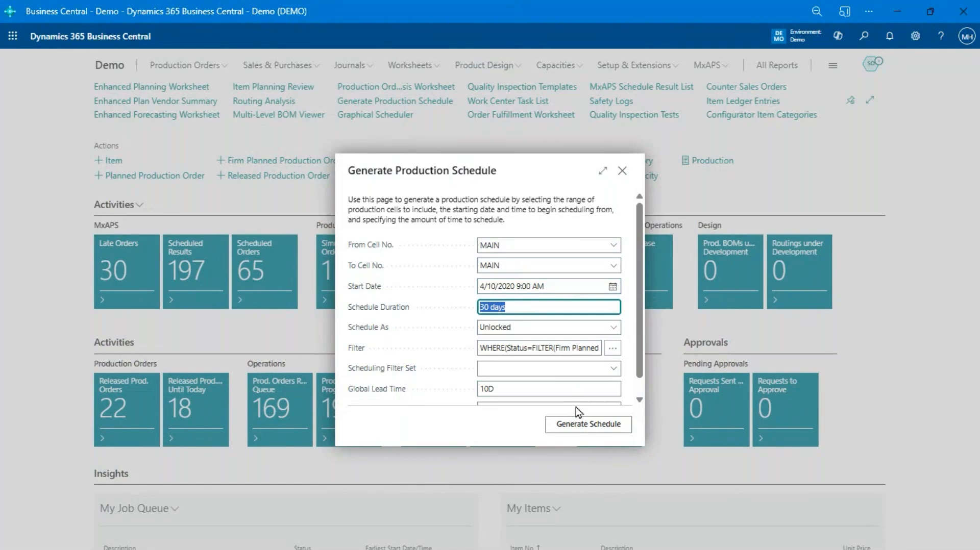
{"action": "left_click", "coordinate": [578, 424]}
{"action": "left_click", "coordinate": [578, 426]}
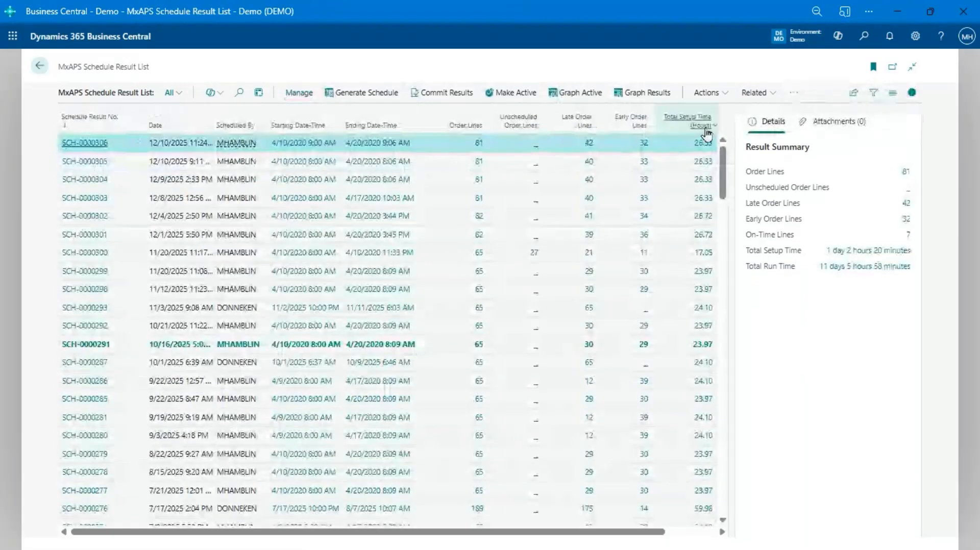
Step: Graph the newest schedule result at the April 10 preset and examine the sequenced setup and run segments across the work centers
{"action": "left_click", "coordinate": [645, 97]}
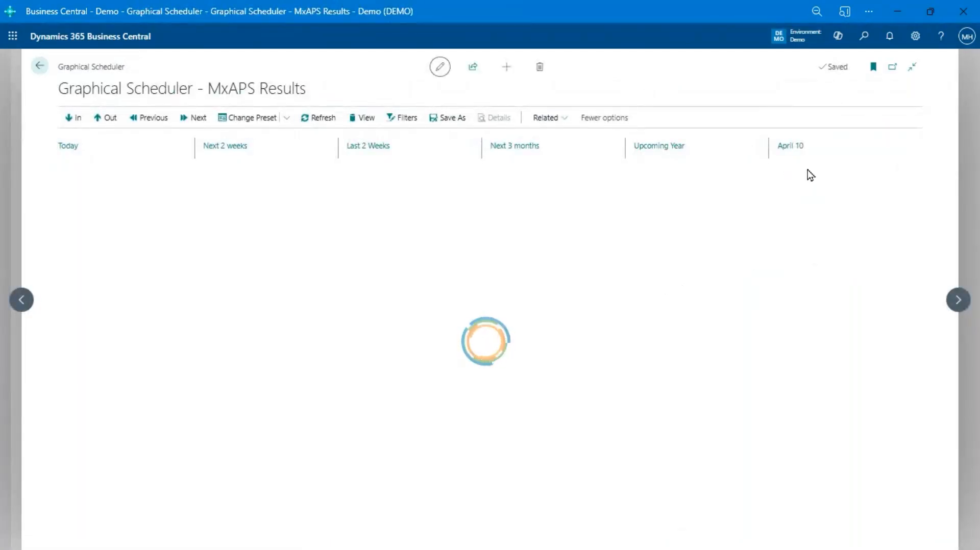
{"action": "left_click", "coordinate": [790, 147]}
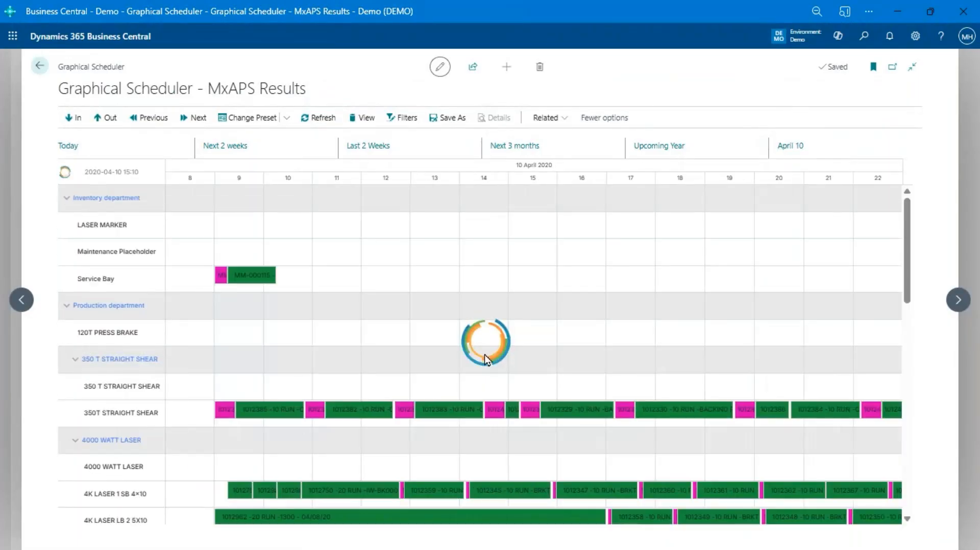
{"action": "scroll", "coordinate": [259, 456], "scroll_direction": "down", "scroll_amount": 4}
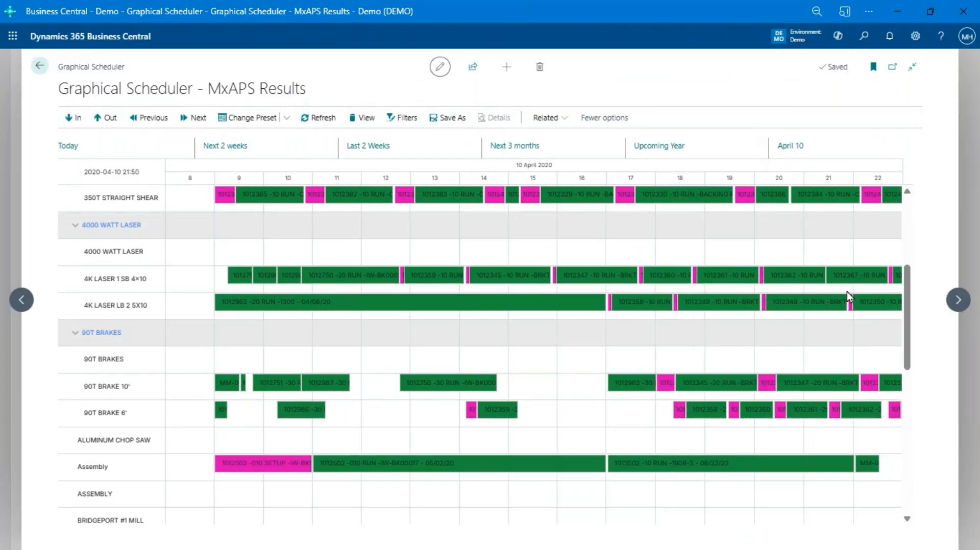
{"action": "scroll", "coordinate": [847, 295], "scroll_direction": "down", "scroll_amount": 10}
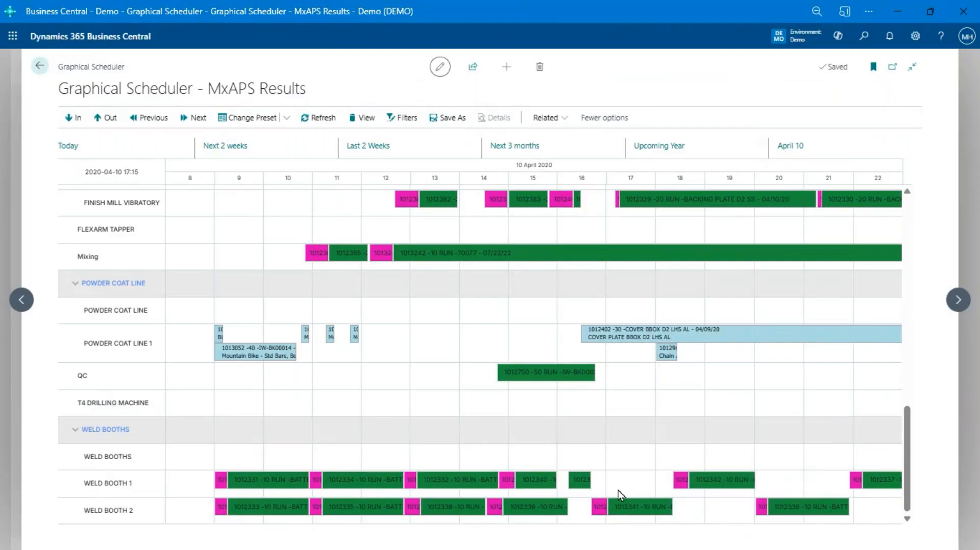
{"action": "scroll", "coordinate": [617, 491], "scroll_direction": "up", "scroll_amount": 5}
{"action": "scroll", "coordinate": [665, 414], "scroll_direction": "up", "scroll_amount": 3}
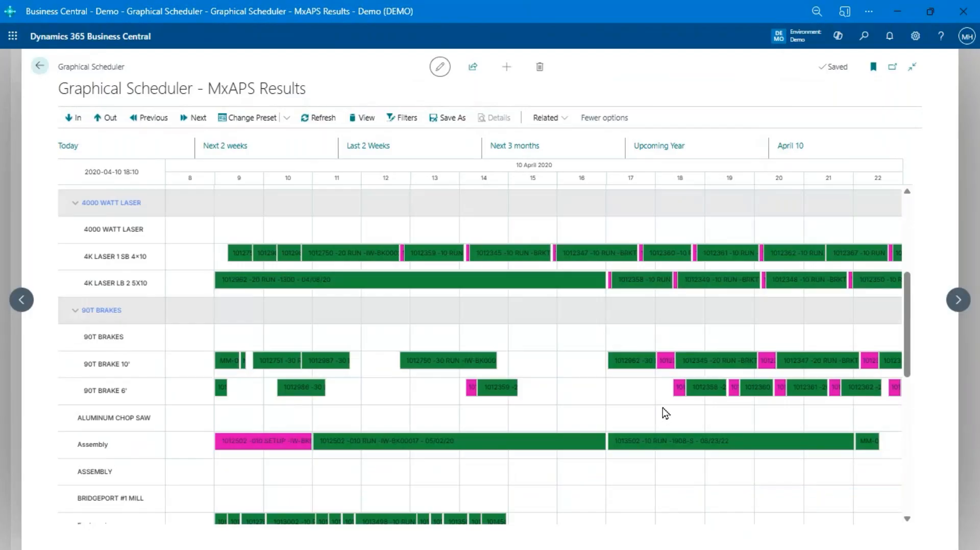
{"action": "mouse_move", "coordinate": [736, 366]}
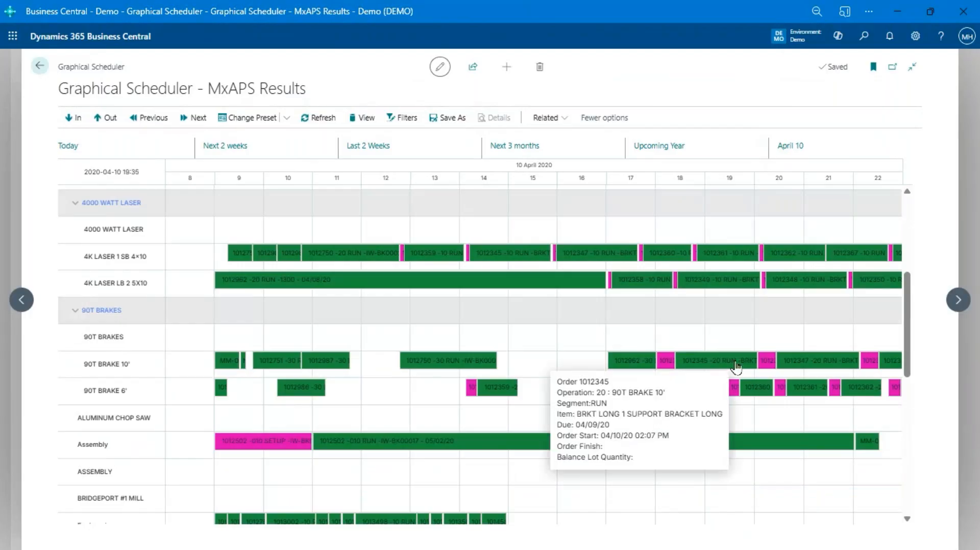
{"action": "scroll", "coordinate": [736, 366], "scroll_direction": "up", "scroll_amount": 1}
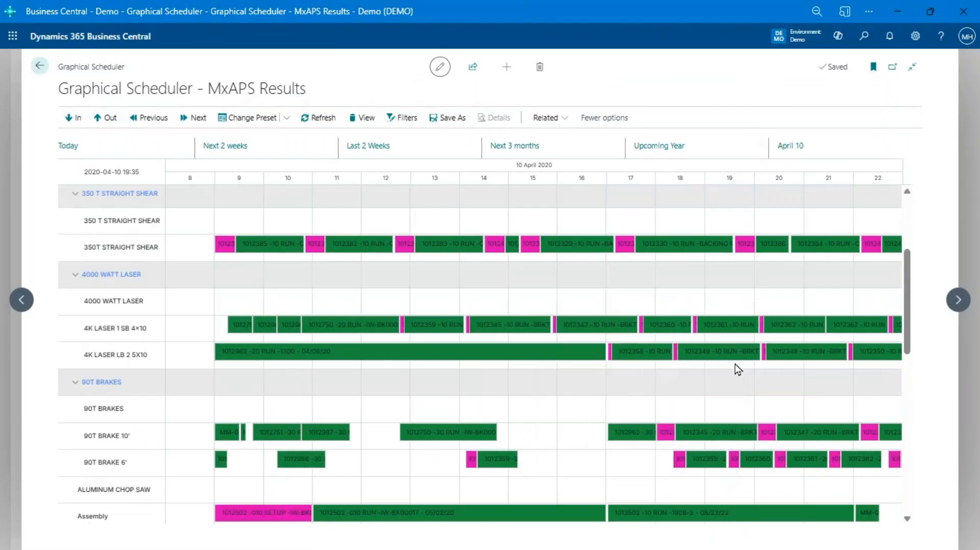
{"action": "scroll", "coordinate": [737, 365], "scroll_direction": "up", "scroll_amount": 1}
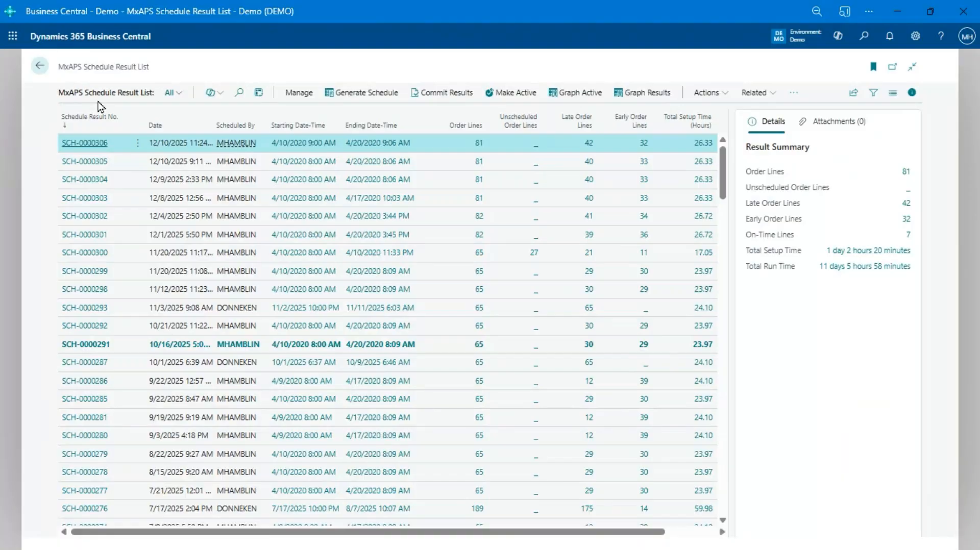
Step: Return from the schedule results to the home page, and switch to Shop Floor Insight to log in with an employee badge
{"action": "left_click", "coordinate": [40, 66]}
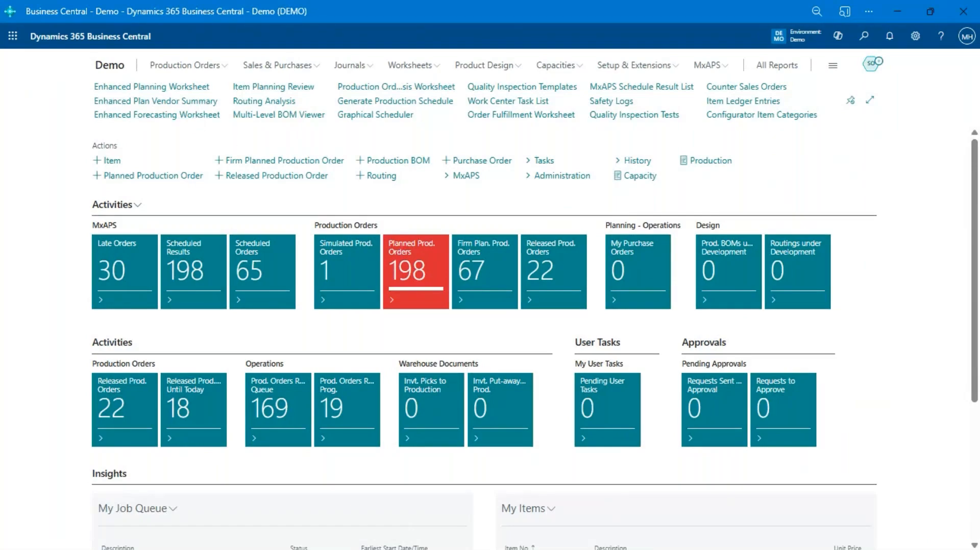
{"action": "key", "text": "alt+Tab"}
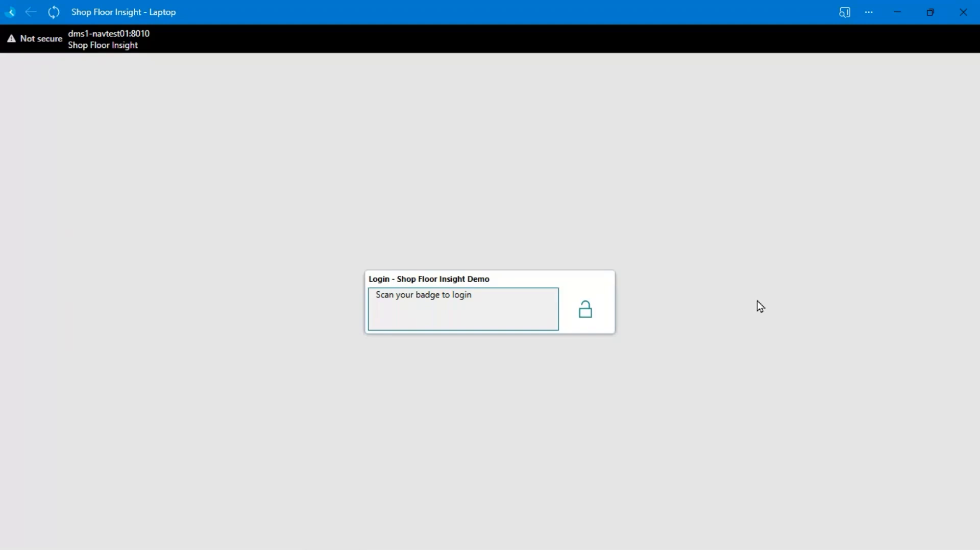
{"action": "key", "text": "Return"}
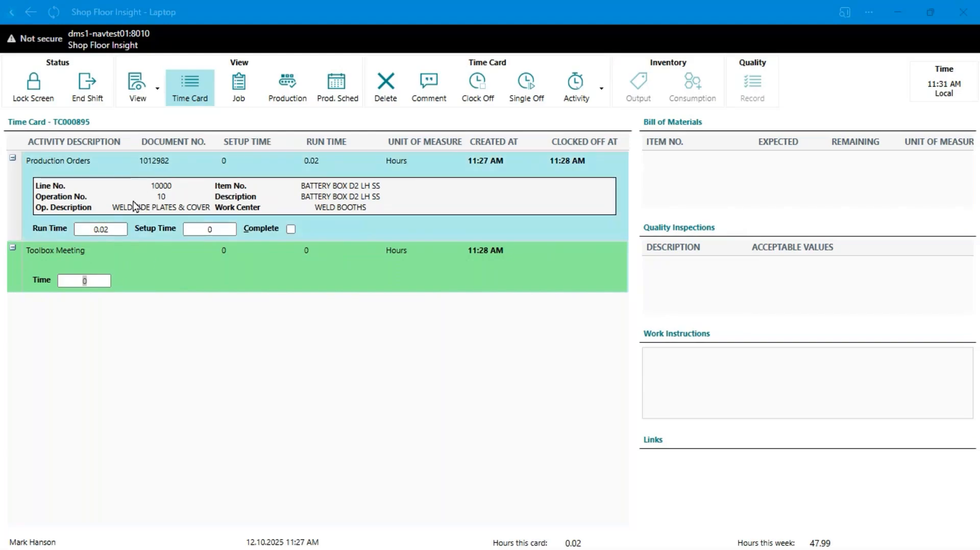
Step: Check the Toolbox Meeting time entry on the time card and view the indirect activities available for clocking on
{"action": "left_click", "coordinate": [116, 279]}
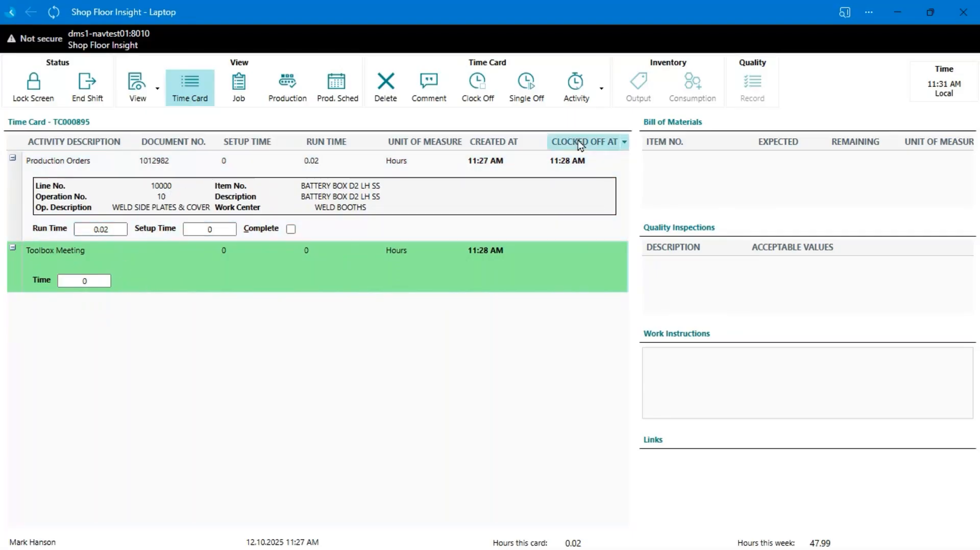
{"action": "left_click", "coordinate": [575, 91]}
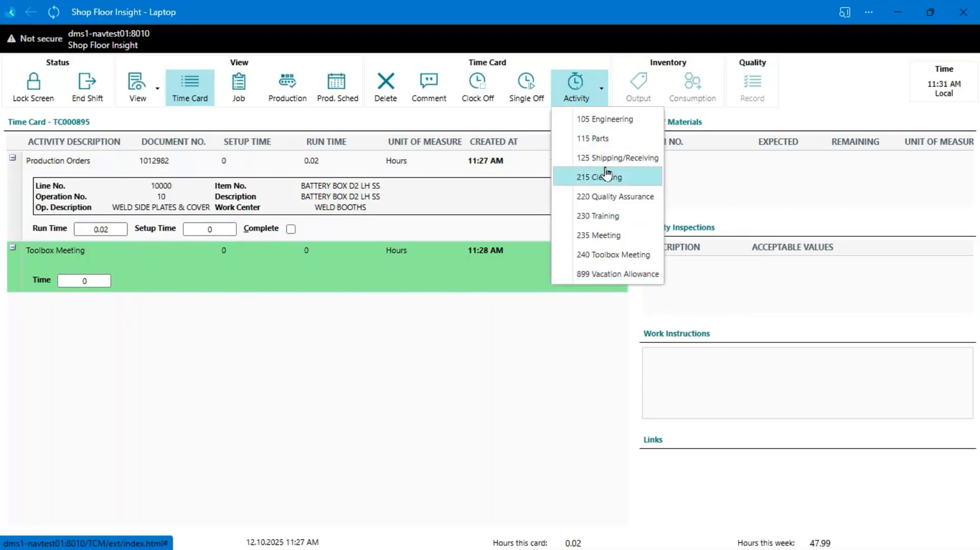
{"action": "left_click", "coordinate": [456, 277]}
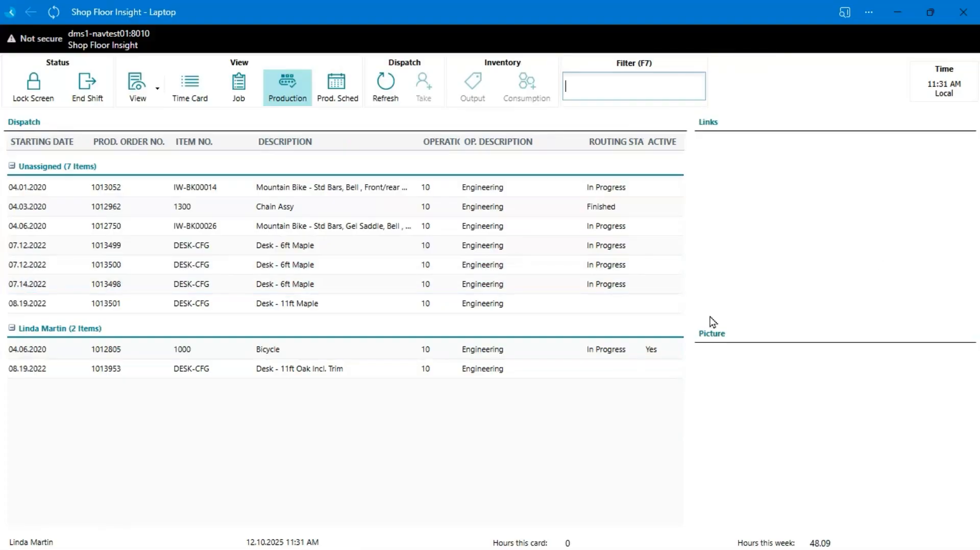
Step: Widen the dispatch list slightly and clock on to the Engineering operation of the IW-BK00026 mountain bike
{"action": "left_click_drag", "start_coordinate": [704, 311], "coordinate": [715, 306]}
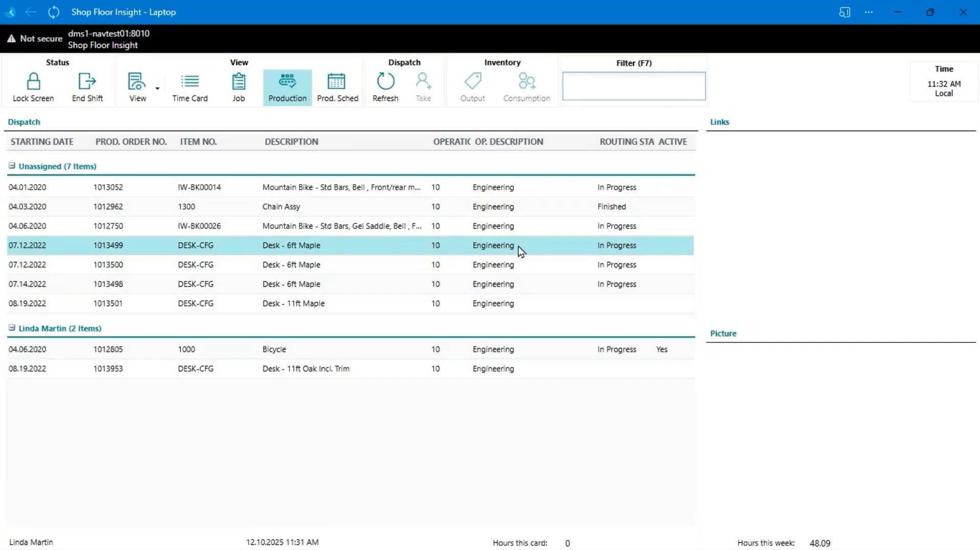
{"action": "left_click", "coordinate": [346, 232]}
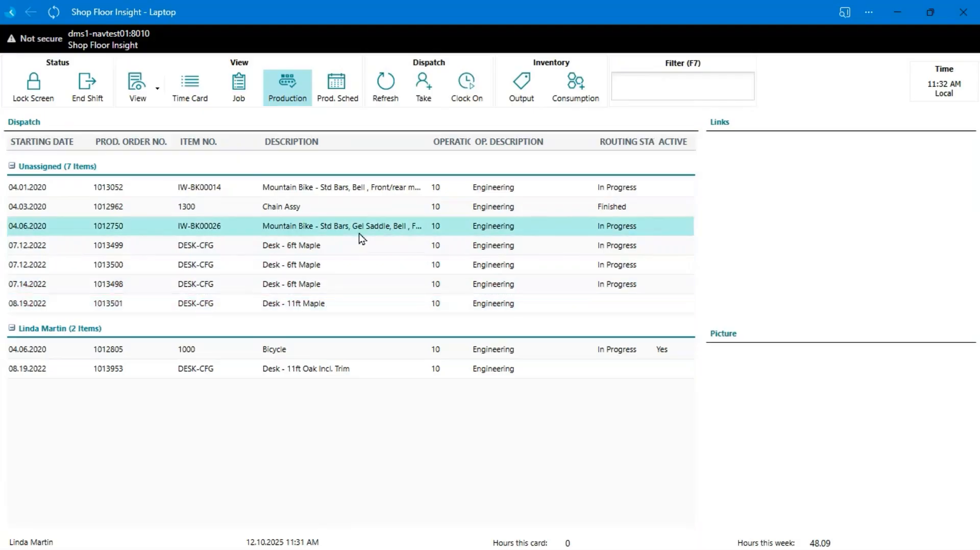
{"action": "left_click", "coordinate": [469, 87]}
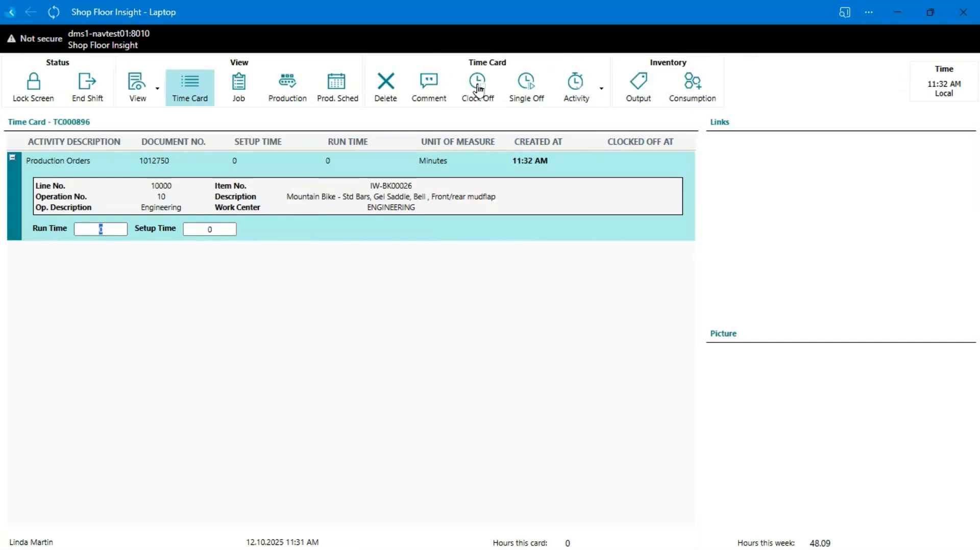
Step: Filter the production dispatch list by the last four digits of the first Desk - 6ft Maple production order, and clear the filter
{"action": "left_click", "coordinate": [298, 96]}
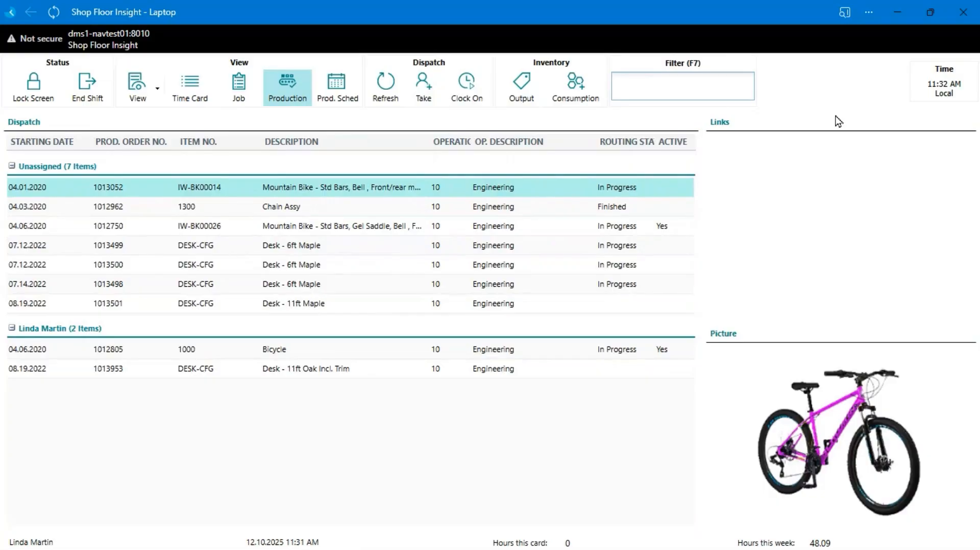
{"action": "type", "text": "3499"}
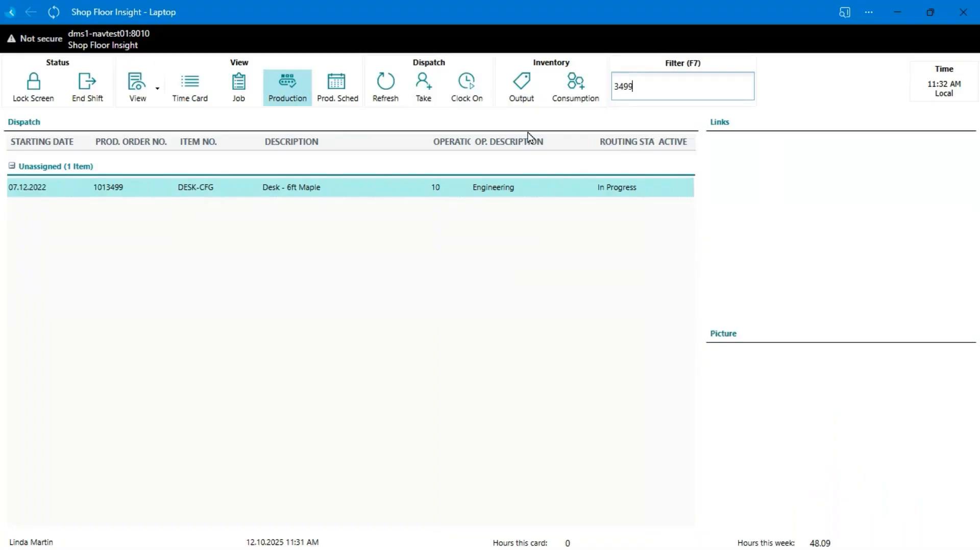
{"action": "key", "text": "BackSpace"}
{"action": "key", "text": "BackSpace"}
{"action": "key", "text": "BackSpace"}
{"action": "key", "text": "BackSpace"}
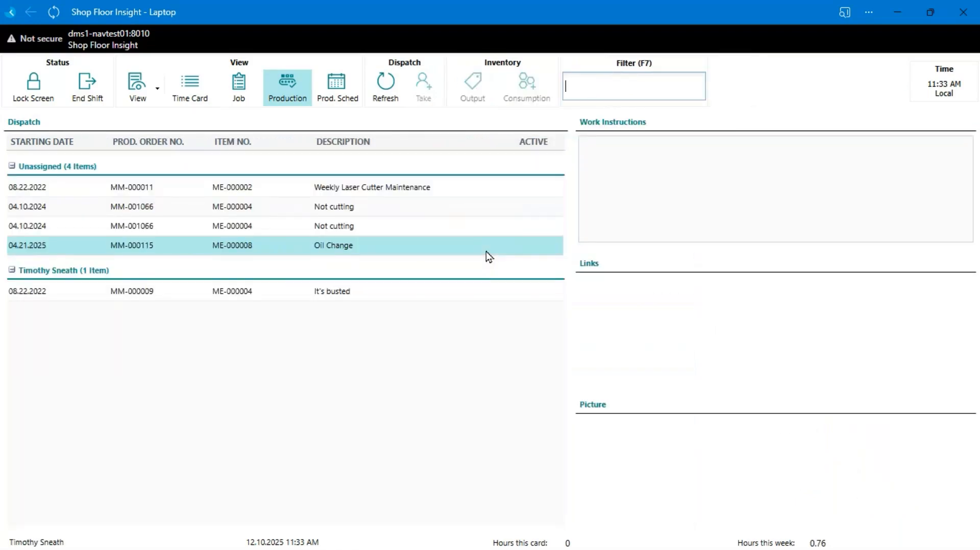
Step: Clock on to the WELD SIDE PLATES & COVER operation of BATTERY BOX D2 LH SS and check which information panes are enabled
{"action": "left_click", "coordinate": [403, 192]}
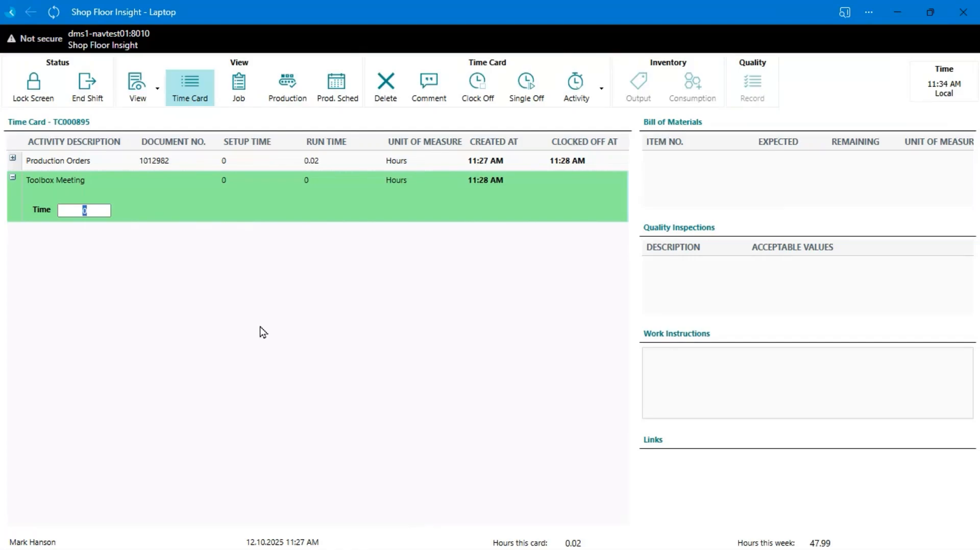
{"action": "key", "text": "Return"}
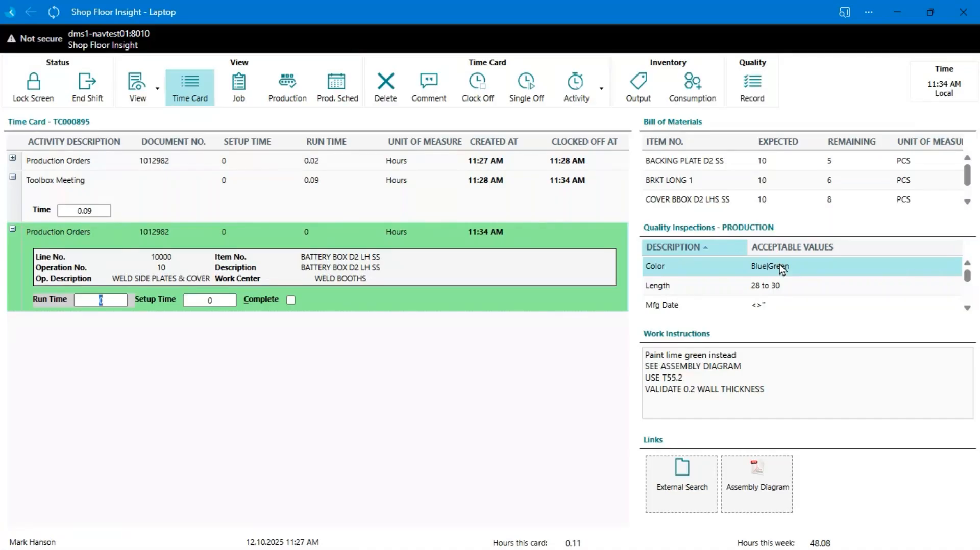
{"action": "left_click", "coordinate": [147, 98]}
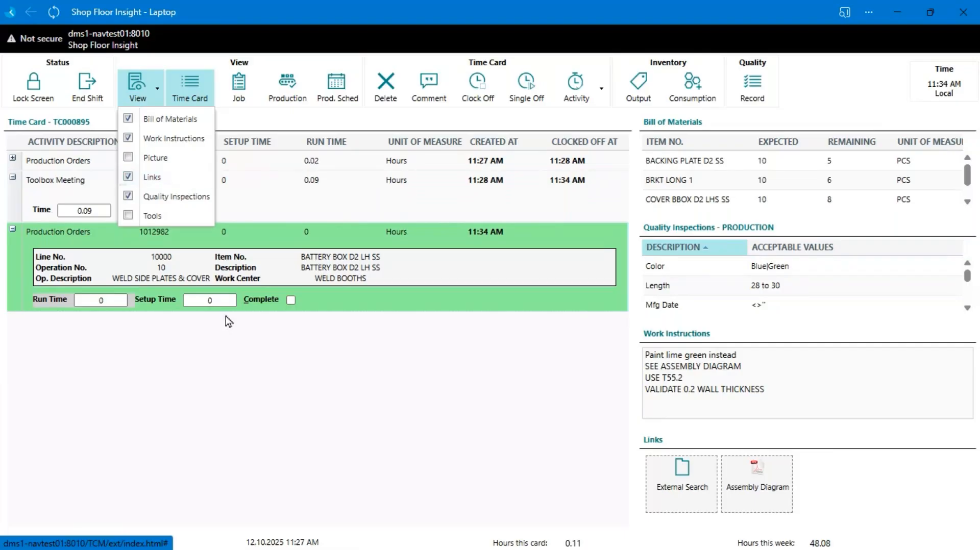
{"action": "left_click", "coordinate": [274, 371]}
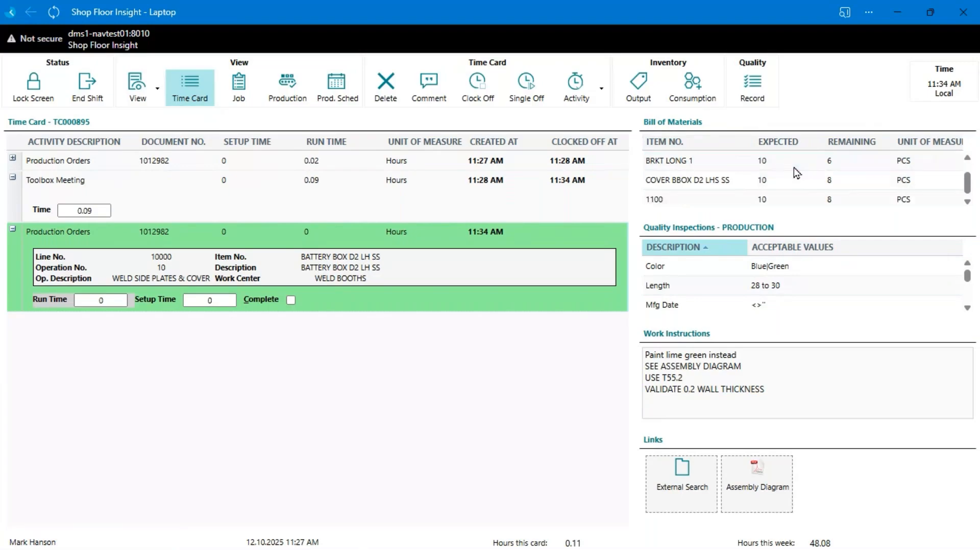
Step: Open material consumption for the battery box operation and show the Choose Lot column
{"action": "left_click", "coordinate": [692, 86]}
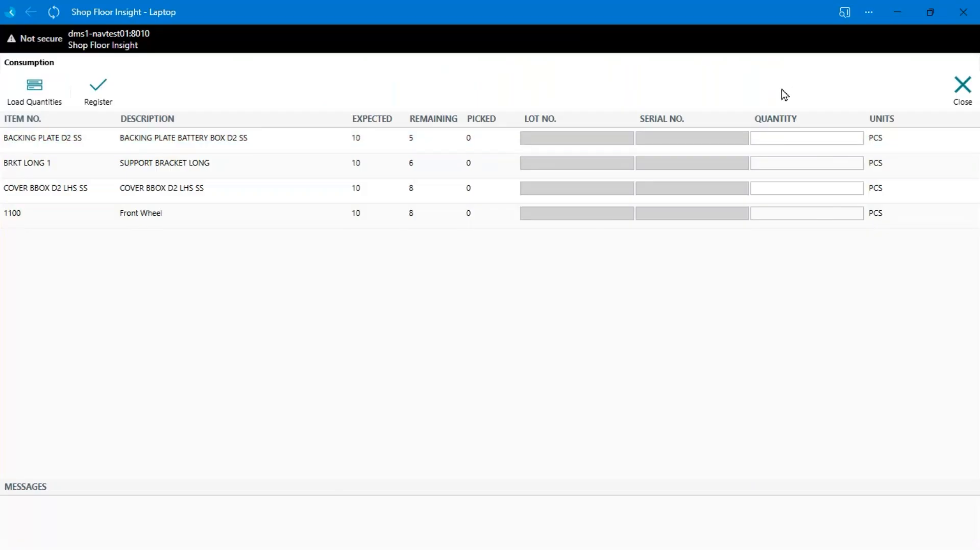
{"action": "left_click", "coordinate": [806, 141]}
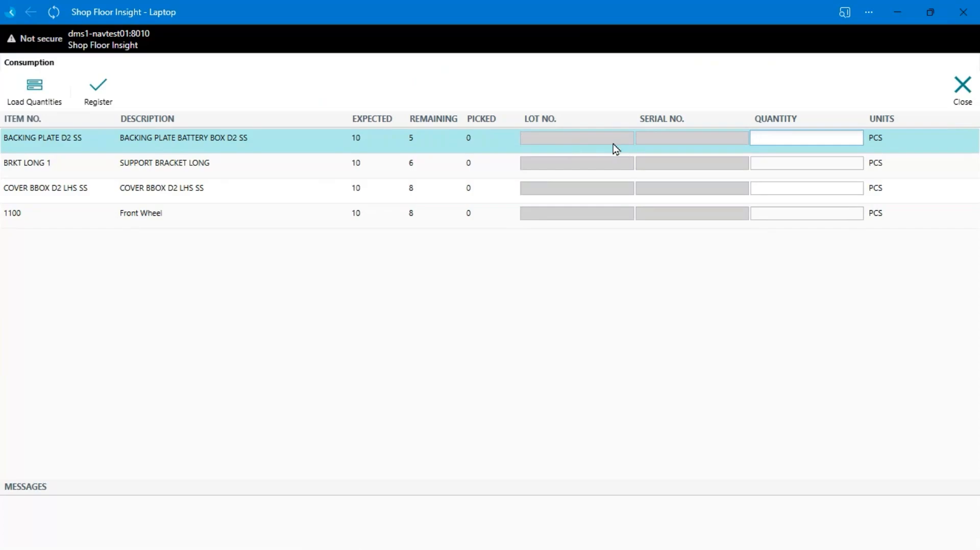
{"action": "left_click", "coordinate": [744, 121]}
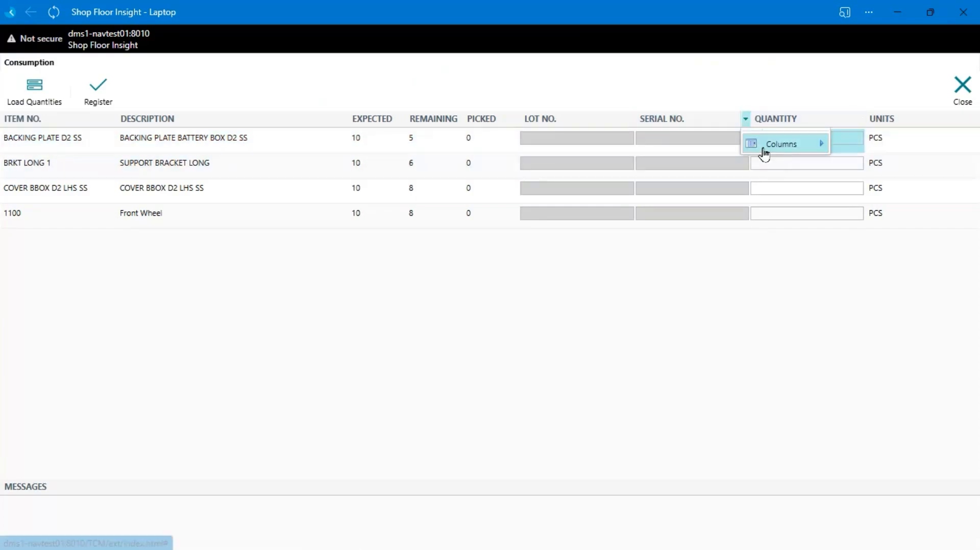
{"action": "mouse_move", "coordinate": [815, 148]}
{"action": "left_click", "coordinate": [874, 301]}
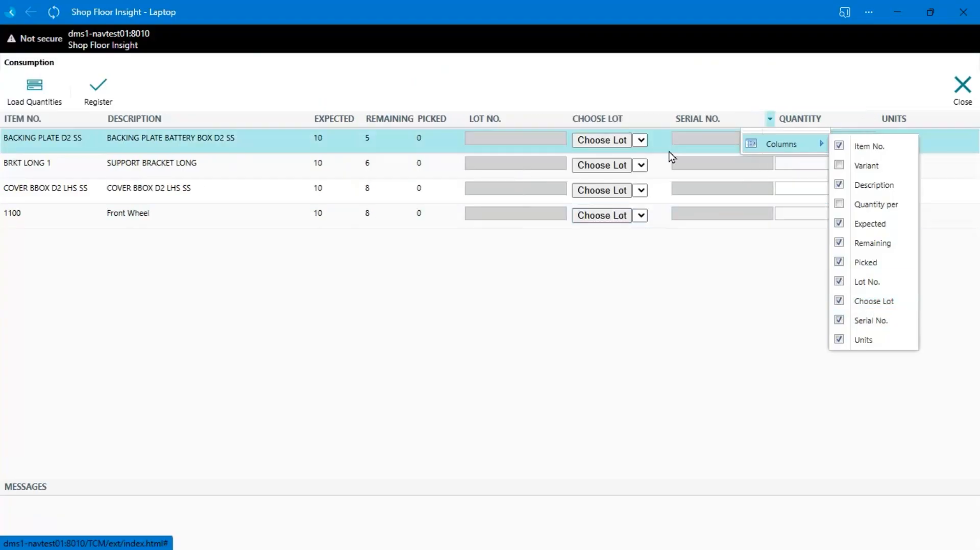
{"action": "left_click", "coordinate": [505, 142]}
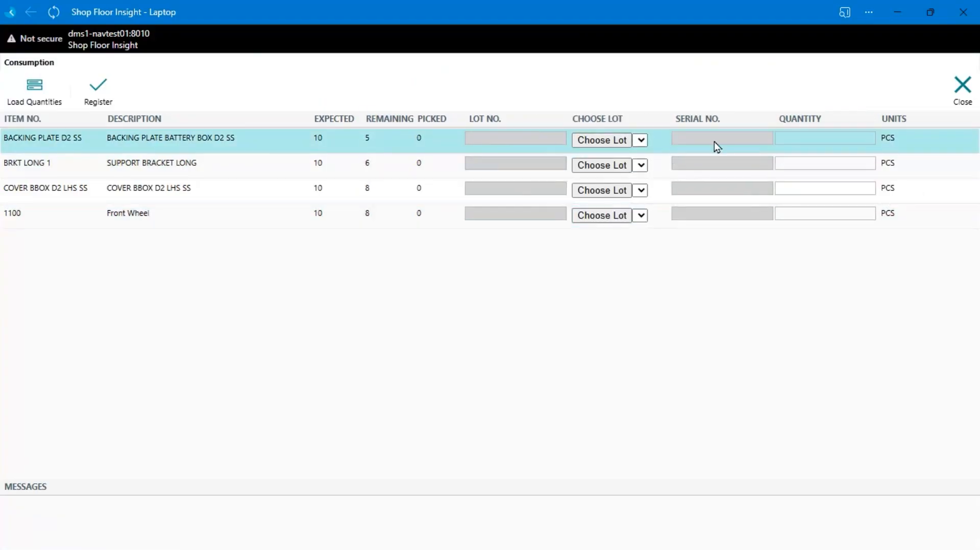
Step: Hide the Choose Lot column and close the consumption entry
{"action": "left_click", "coordinate": [667, 121]}
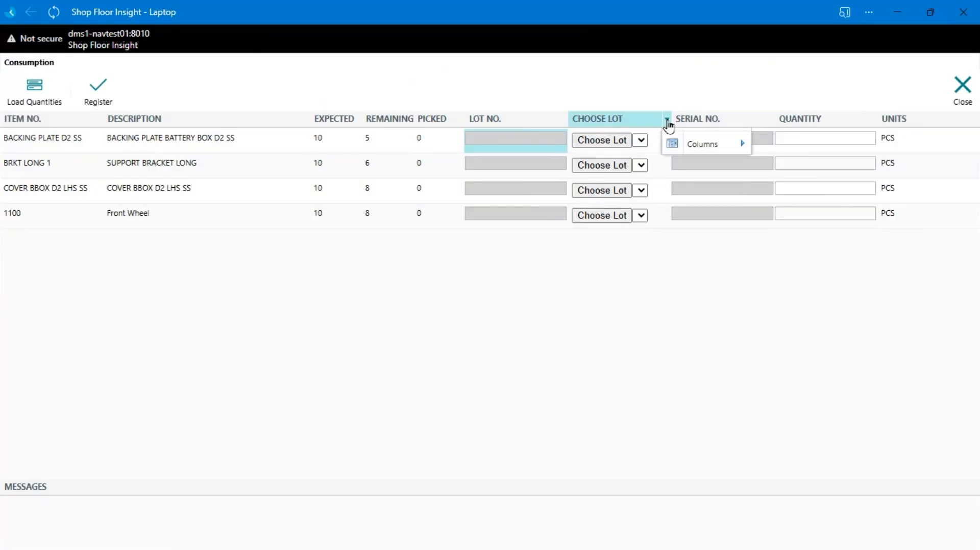
{"action": "mouse_move", "coordinate": [684, 145]}
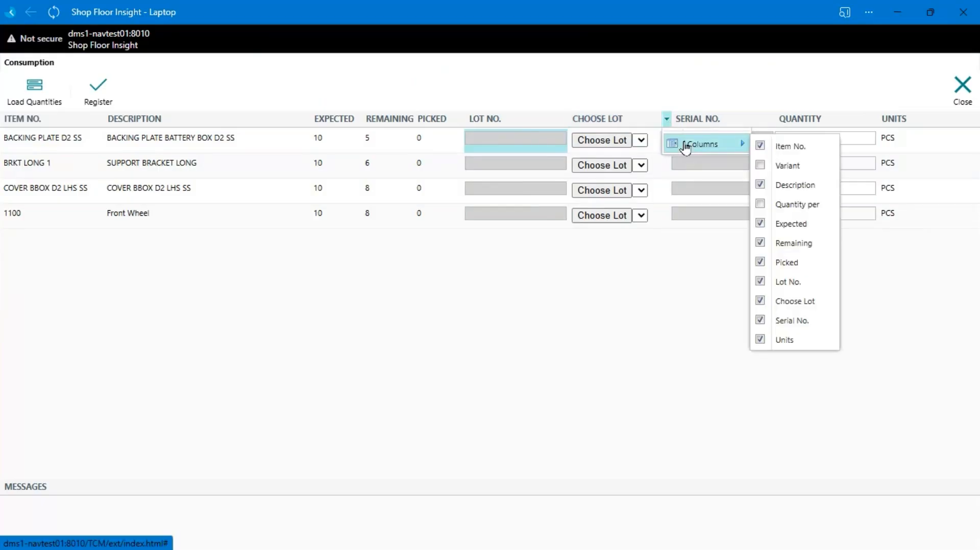
{"action": "left_click", "coordinate": [796, 302]}
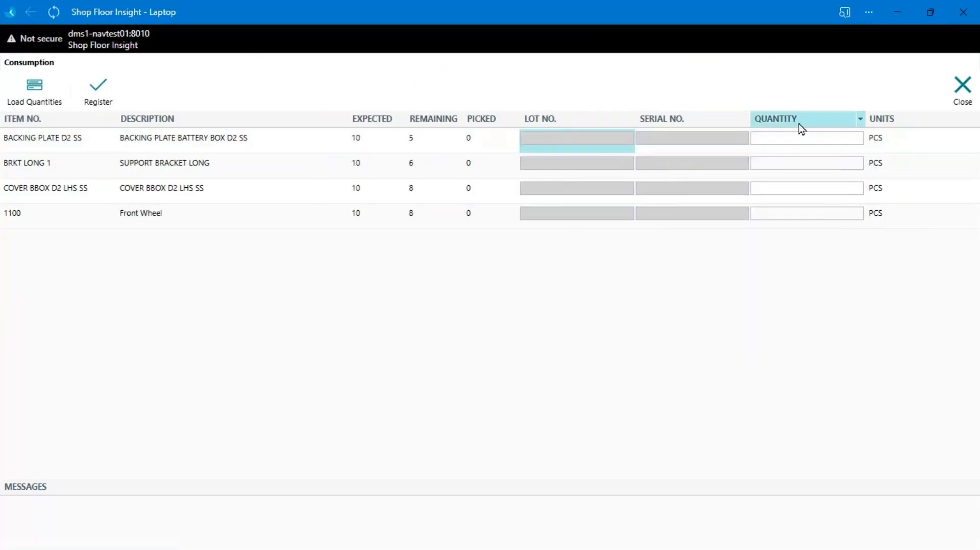
{"action": "left_click", "coordinate": [958, 92]}
Step: View the output entry for the weld operation with its available scrap codes, and close it without registering
{"action": "left_click", "coordinate": [647, 97]}
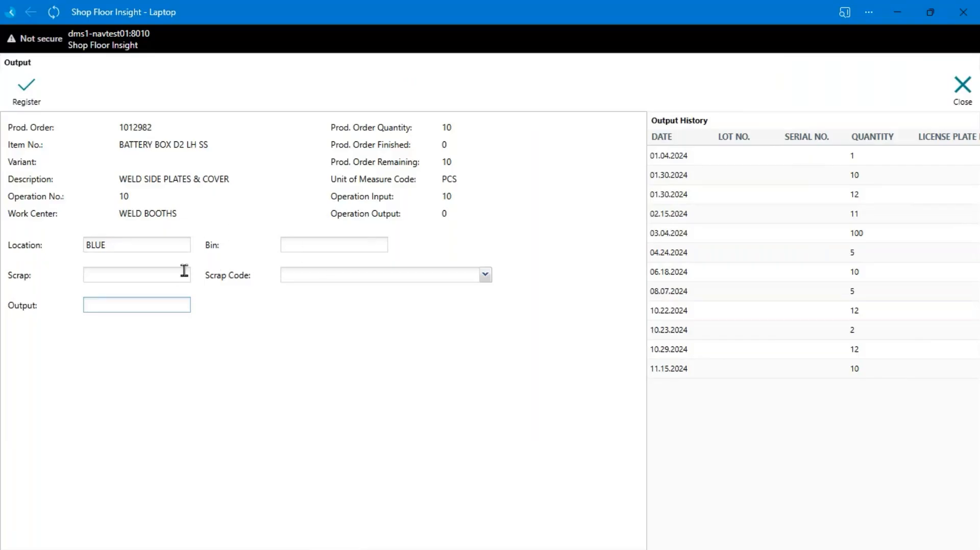
{"action": "left_click", "coordinate": [347, 276]}
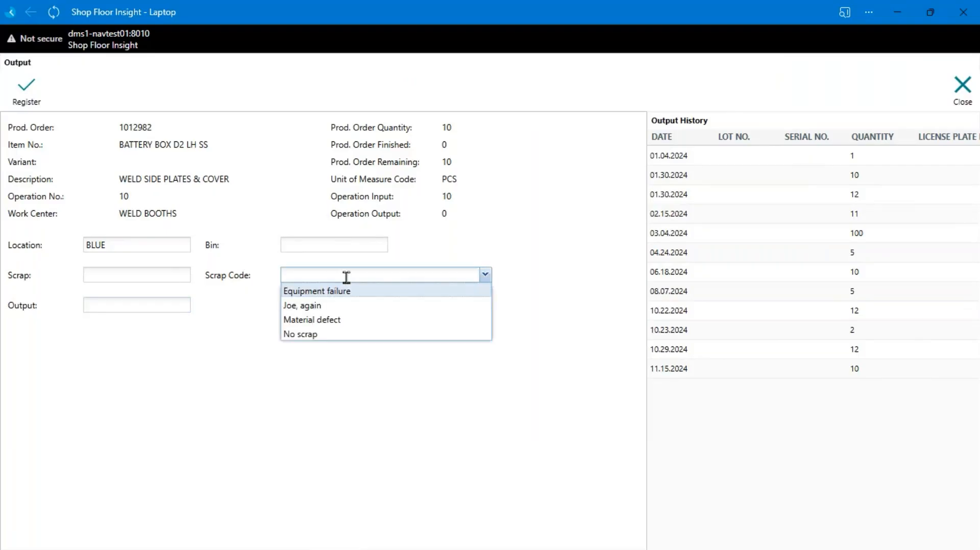
{"action": "left_click", "coordinate": [127, 364]}
{"action": "left_click", "coordinate": [962, 90]}
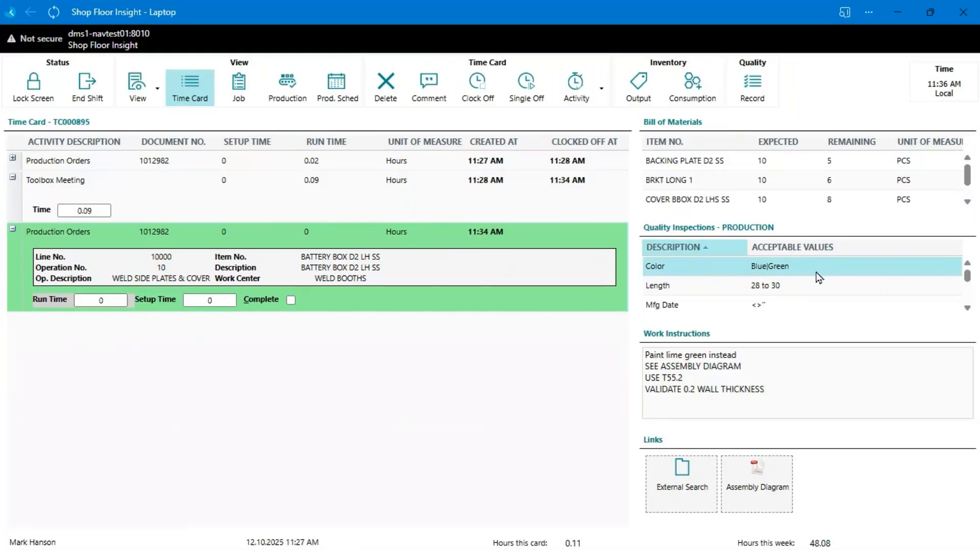
Step: Review the quality inspection criteria and the work instructions for the weld operation
{"action": "scroll", "coordinate": [819, 277], "scroll_direction": "down", "scroll_amount": 3}
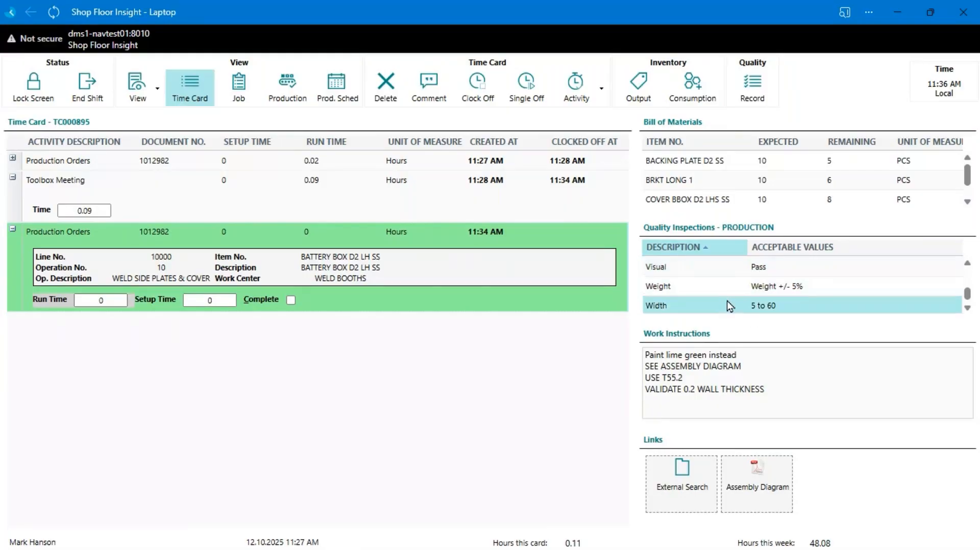
{"action": "scroll", "coordinate": [689, 299], "scroll_direction": "up", "scroll_amount": 3}
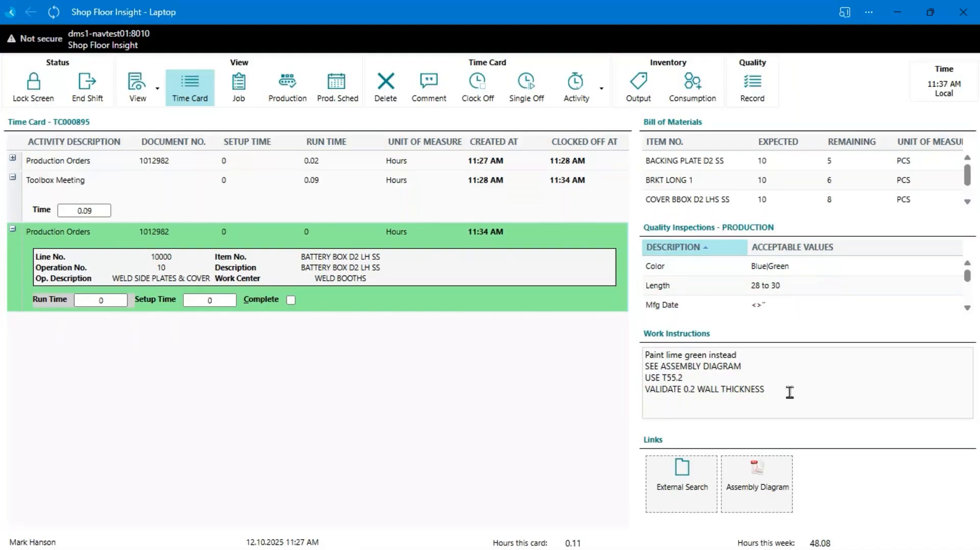
{"action": "left_click_drag", "start_coordinate": [789, 399], "coordinate": [647, 367]}
{"action": "left_click", "coordinate": [818, 381]}
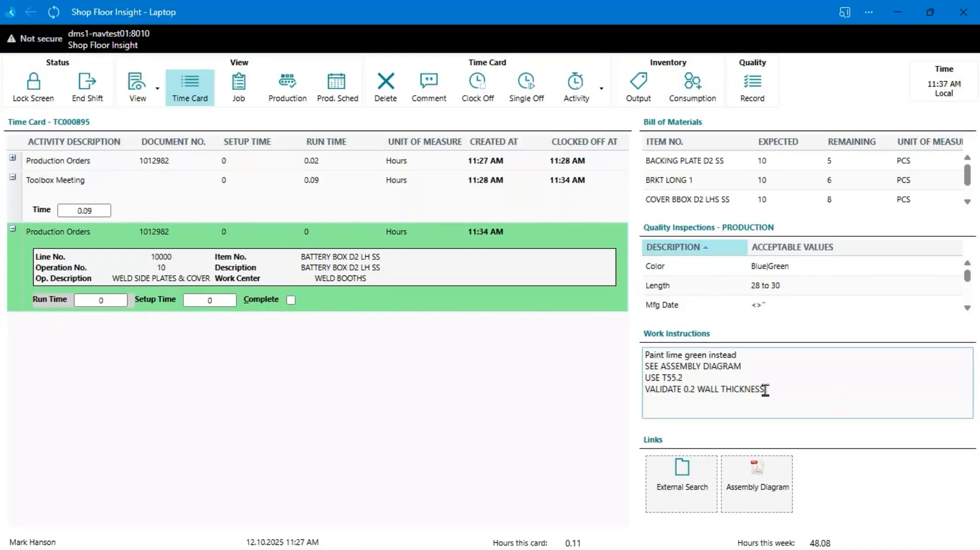
{"action": "left_click_drag", "start_coordinate": [763, 390], "coordinate": [633, 367]}
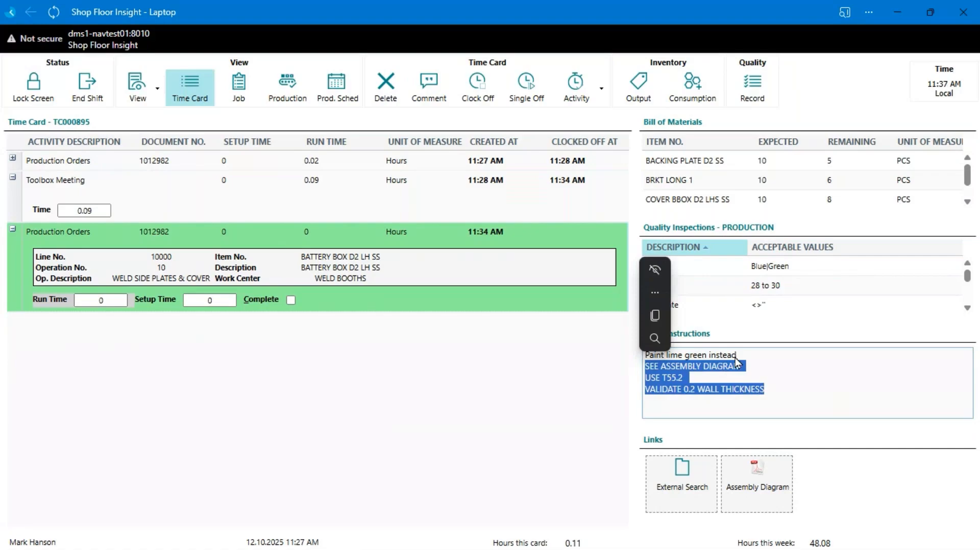
{"action": "left_click", "coordinate": [760, 357]}
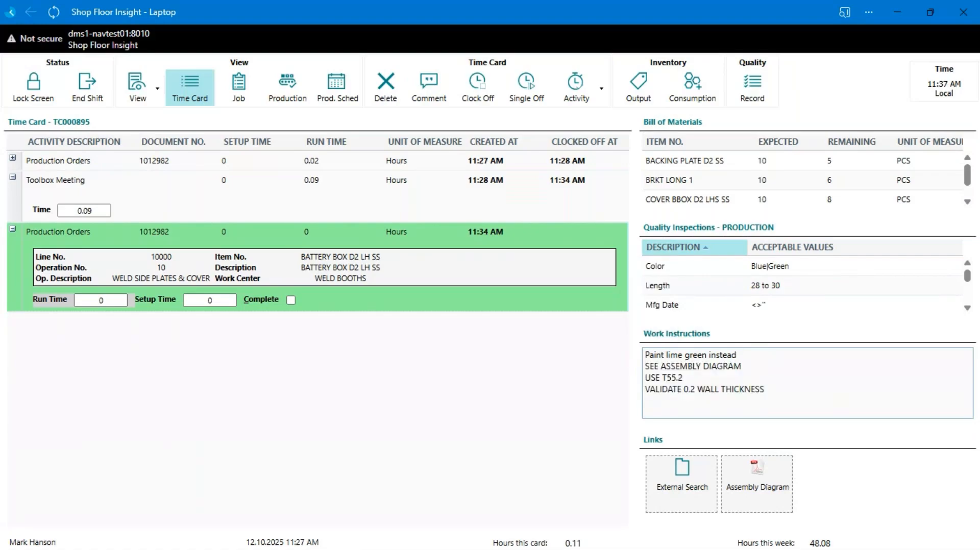
{"action": "triple_click", "coordinate": [754, 354]}
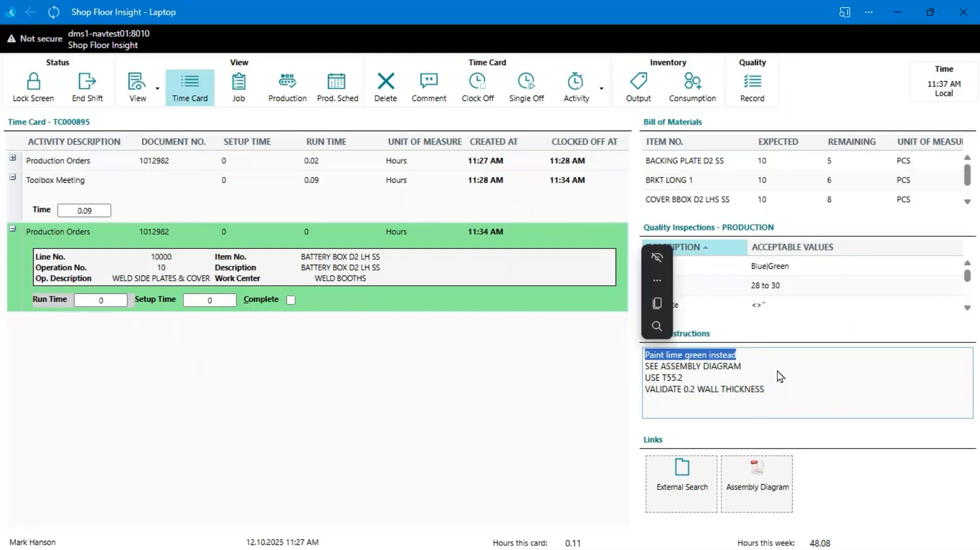
{"action": "left_click", "coordinate": [783, 364]}
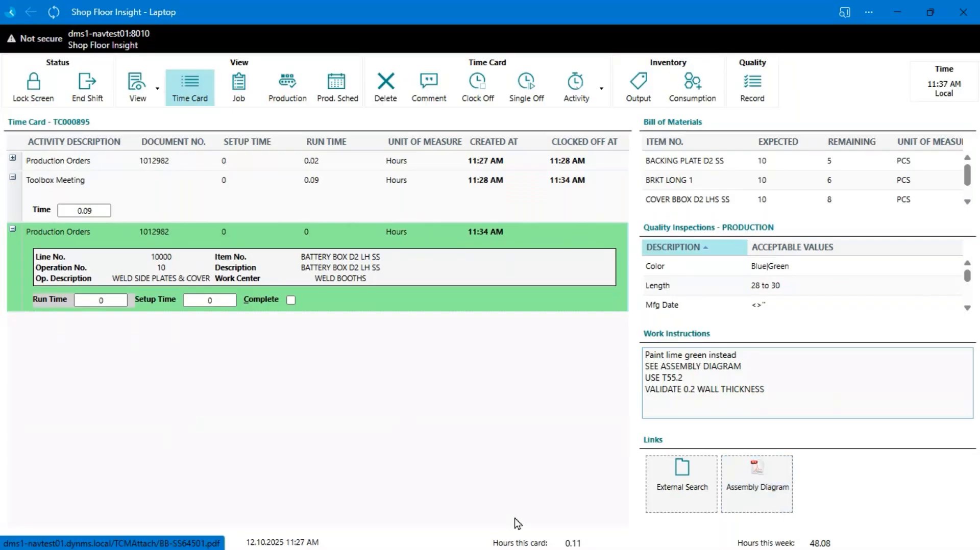
Step: View the Assembly Diagram PDF linked to the weld operation, and return to the time card
{"action": "left_click", "coordinate": [756, 490]}
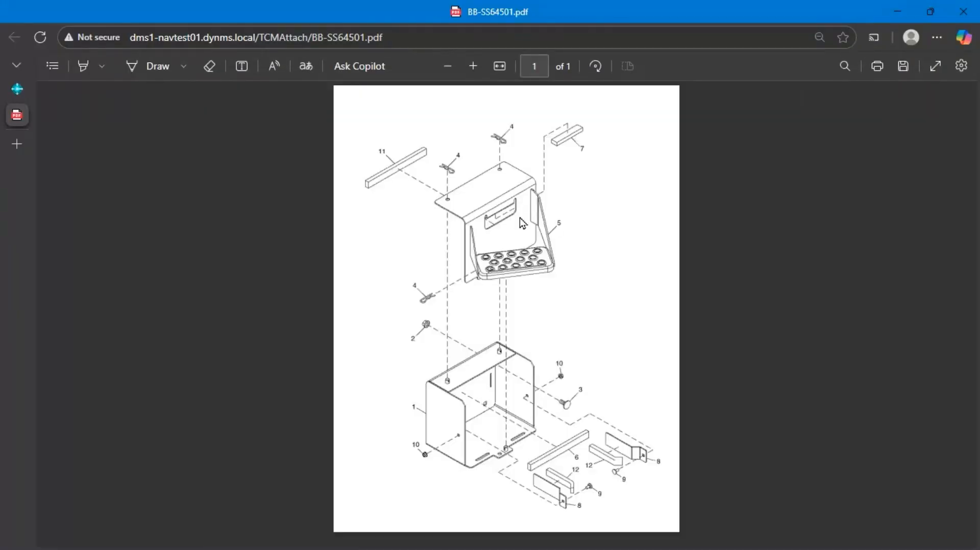
{"action": "left_click", "coordinate": [896, 17]}
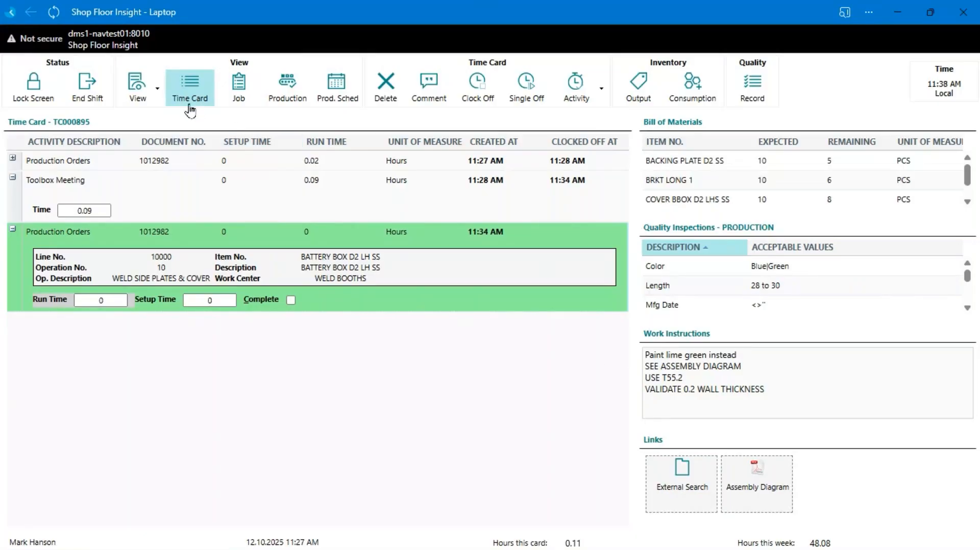
Step: Hide the Bill of Materials, Work Instructions, Links and Quality Inspections panes on the time card
{"action": "left_click", "coordinate": [155, 97]}
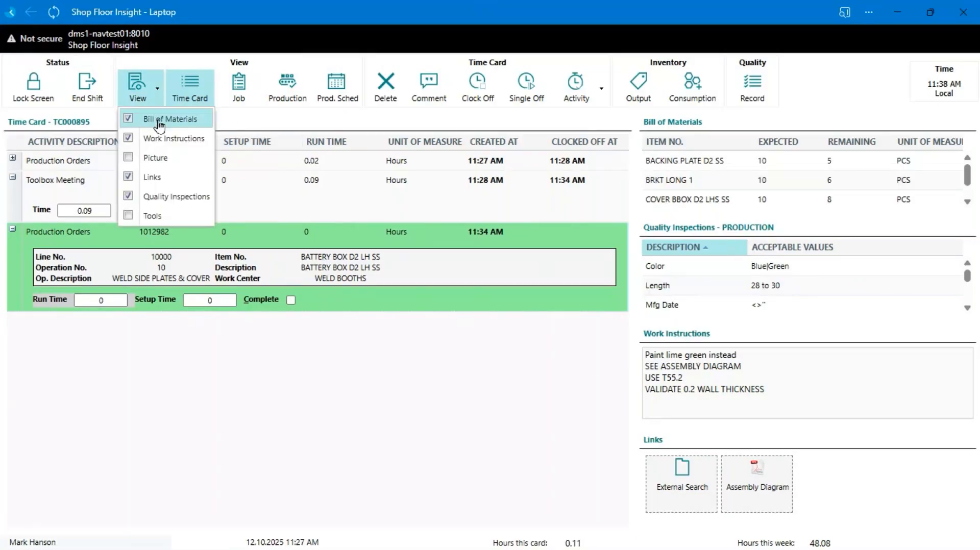
{"action": "left_click", "coordinate": [153, 119]}
{"action": "left_click", "coordinate": [162, 139]}
{"action": "left_click", "coordinate": [158, 176]}
{"action": "left_click", "coordinate": [170, 197]}
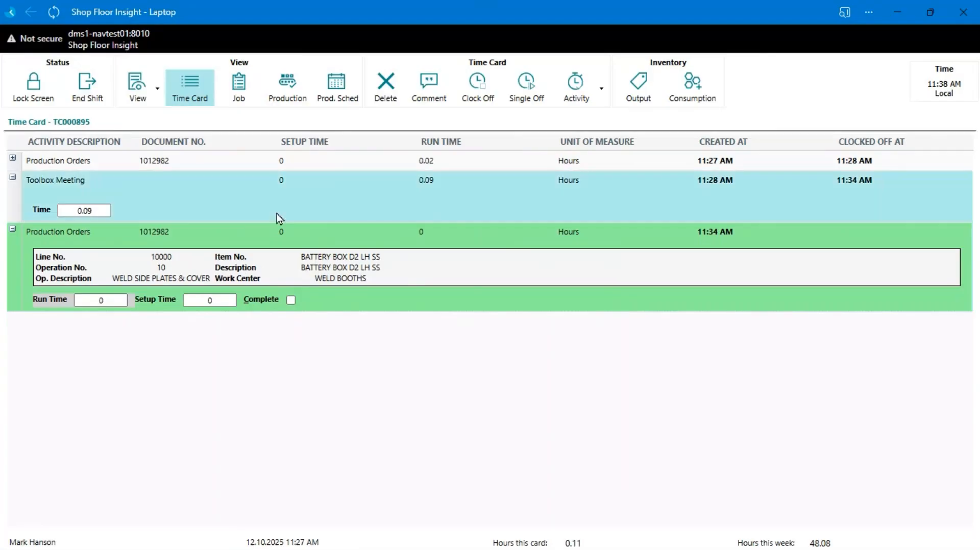
Step: Show the Bill of Materials, Work Instructions, Links and Quality Inspections panes on the time card again
{"action": "left_click", "coordinate": [138, 92]}
{"action": "left_click", "coordinate": [154, 119]}
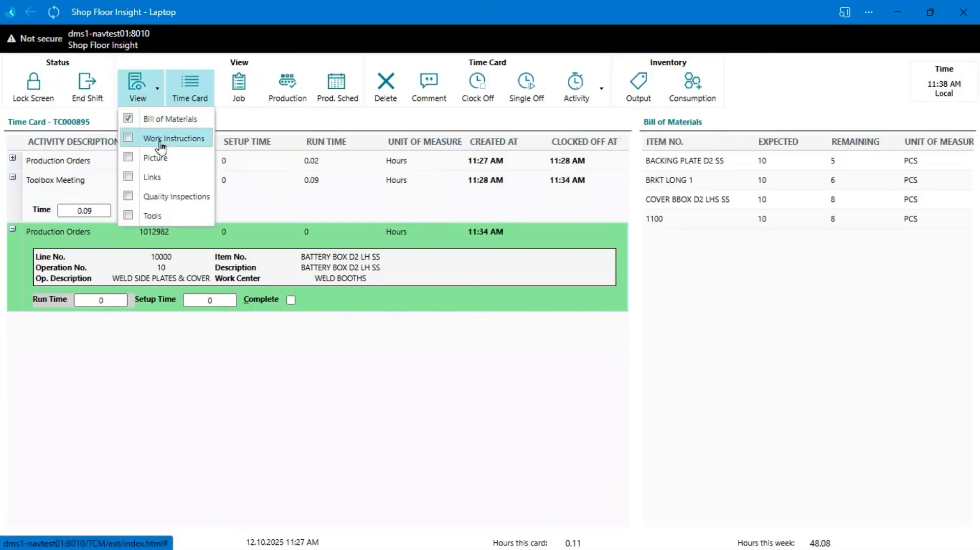
{"action": "left_click", "coordinate": [162, 145]}
{"action": "left_click", "coordinate": [172, 180]}
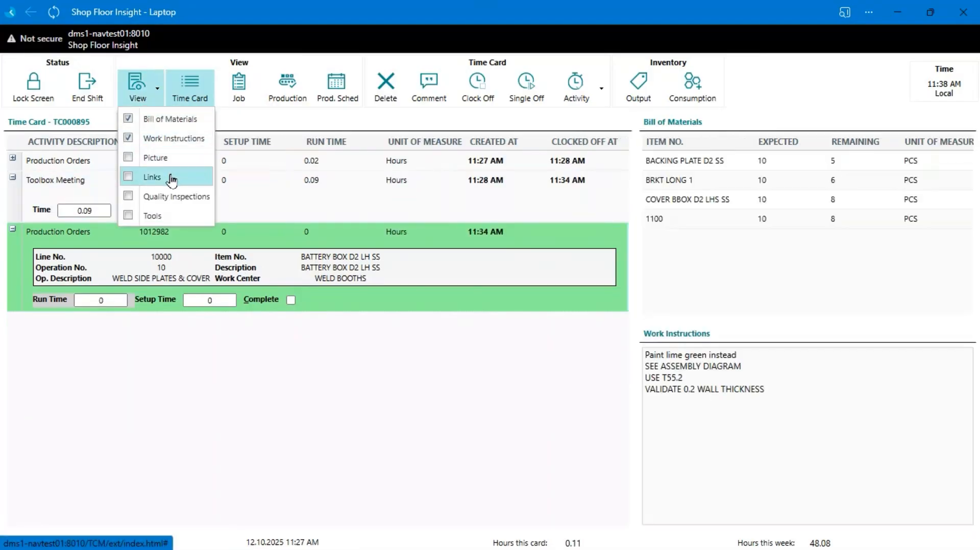
{"action": "left_click", "coordinate": [175, 197]}
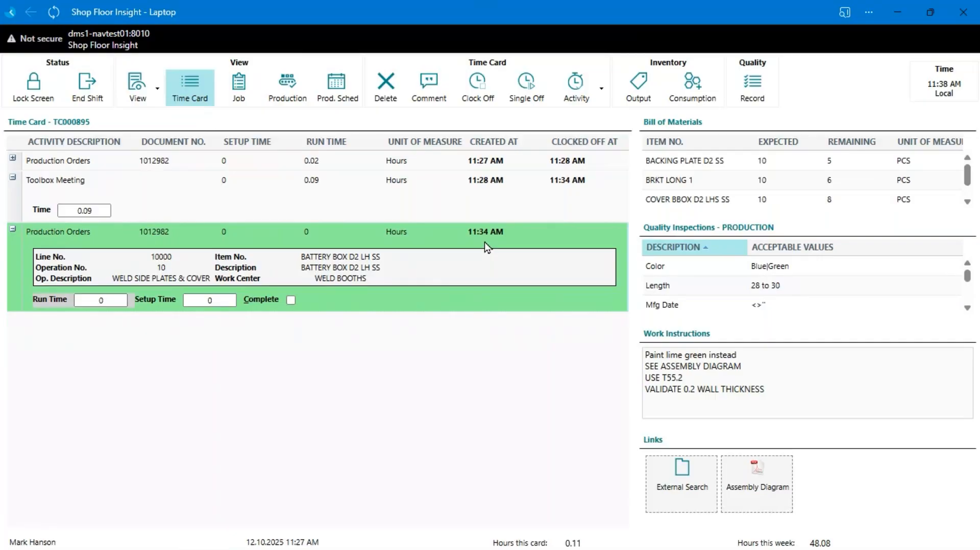
Step: View the battery box components in the consumption entry again, and close it without registering quantities
{"action": "left_click", "coordinate": [692, 87]}
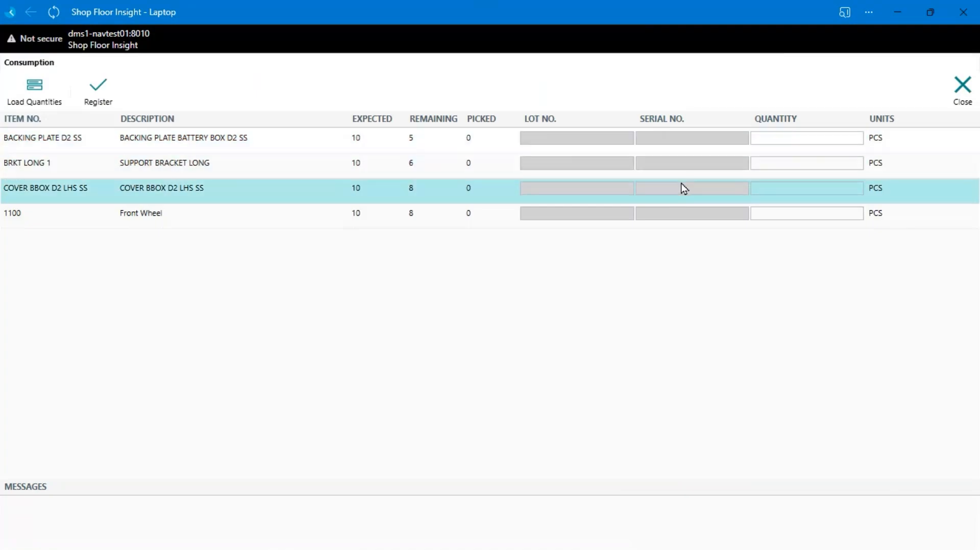
{"action": "left_click", "coordinate": [963, 91]}
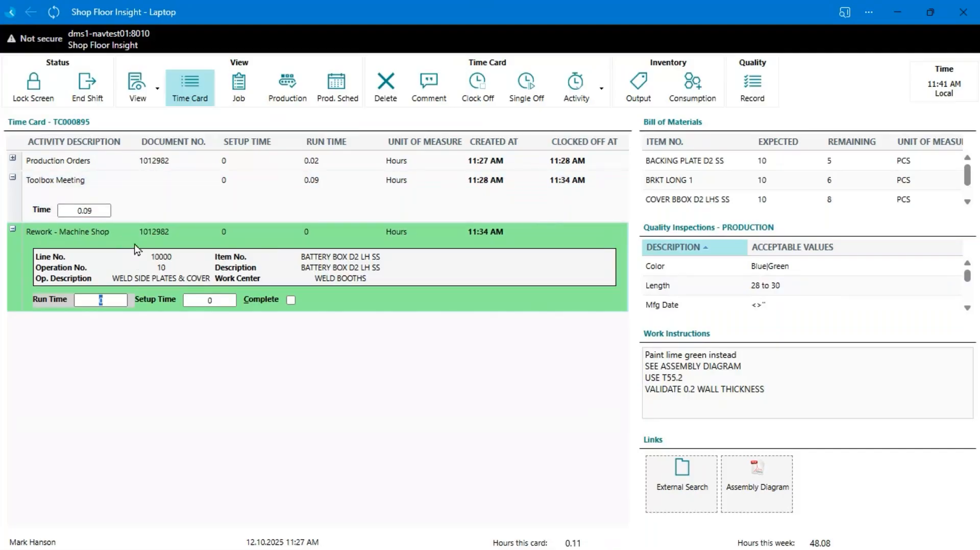
Step: Examine the indirect and rework activity codes available for the time card without selecting one
{"action": "left_click", "coordinate": [602, 90]}
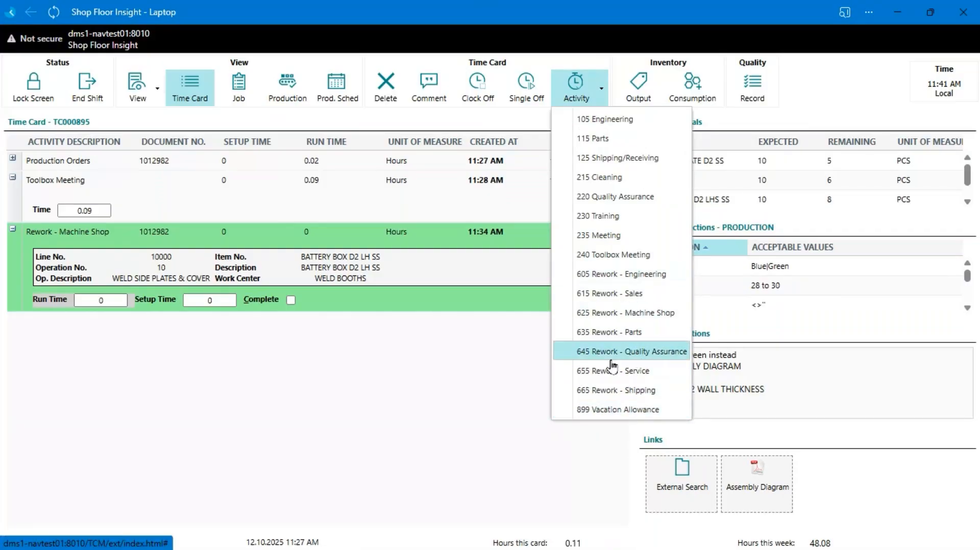
{"action": "left_click", "coordinate": [419, 362]}
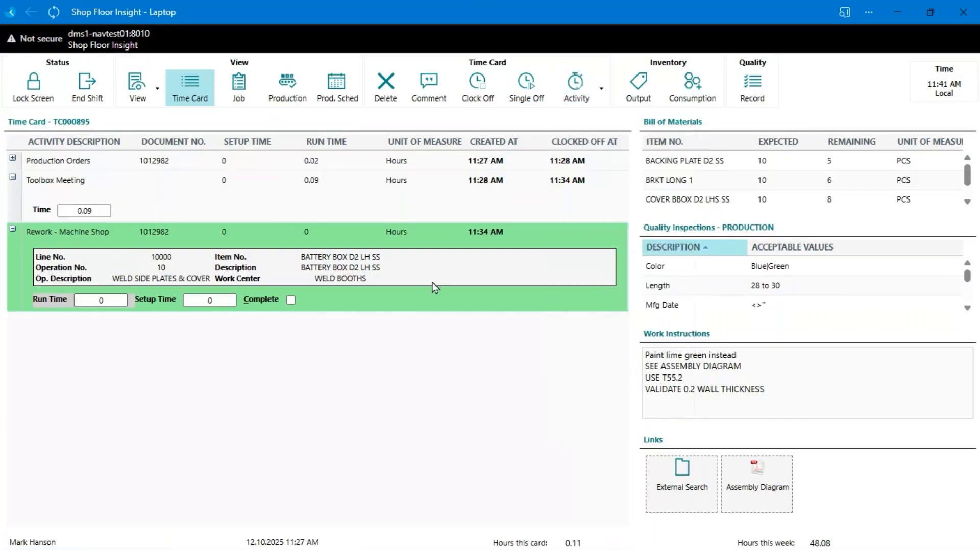
{"action": "left_click", "coordinate": [592, 98]}
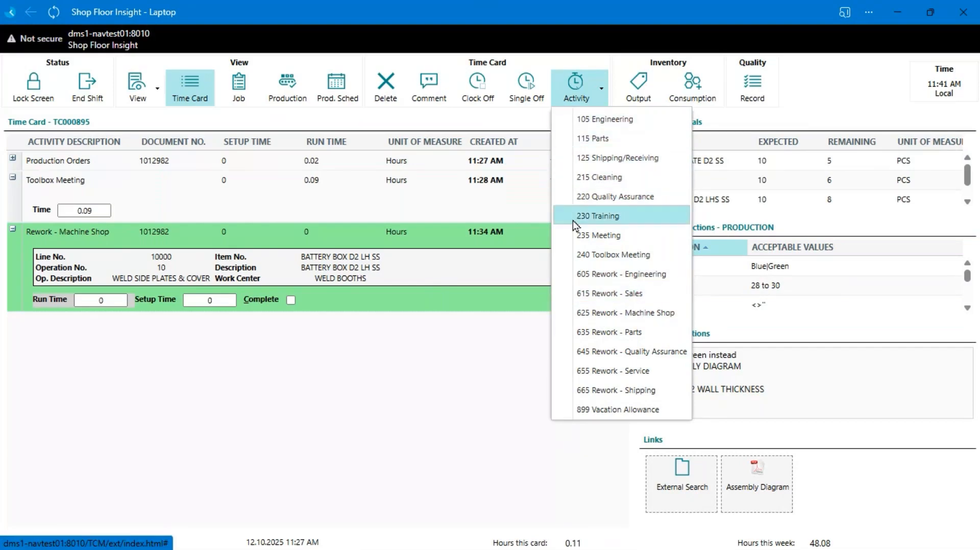
{"action": "left_click", "coordinate": [470, 297]}
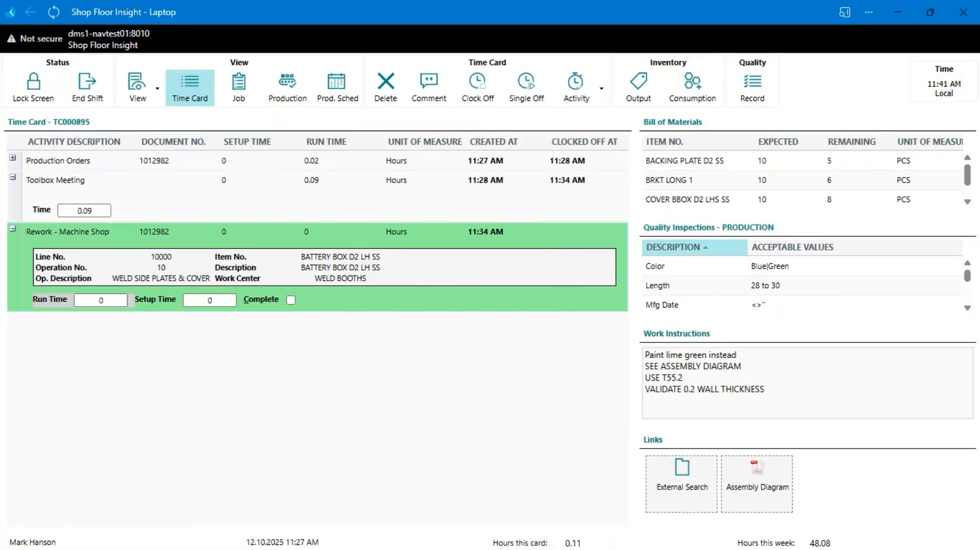
Step: View the linked Assembly Diagram from the time card, and switch to the Business Central phone client
{"action": "left_click", "coordinate": [757, 484]}
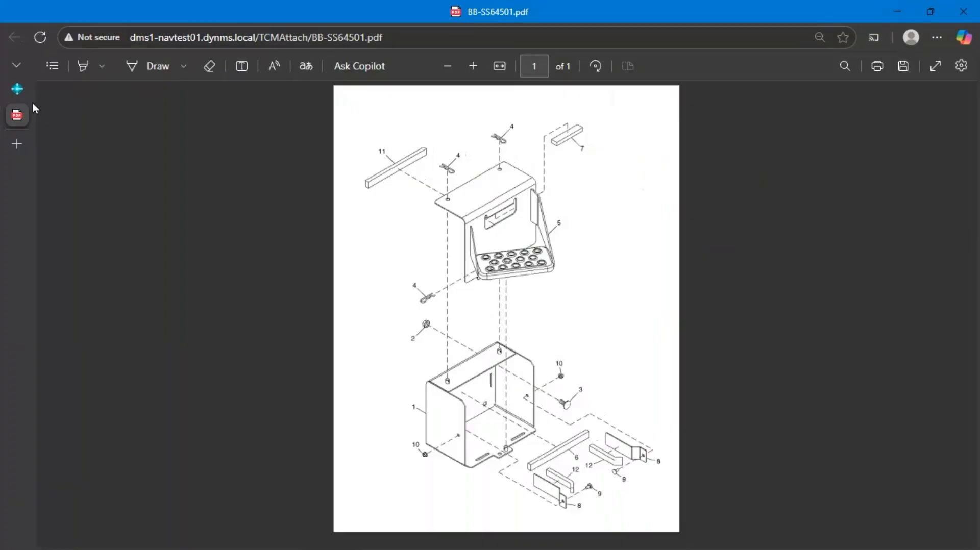
{"action": "left_click", "coordinate": [19, 91]}
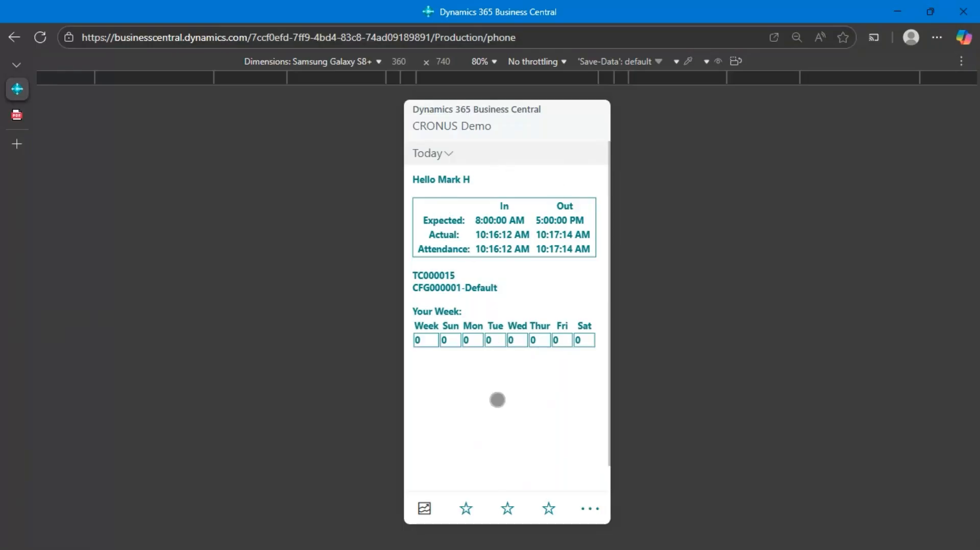
Step: Review the worker's time card and the list of production operations in the phone client
{"action": "left_click", "coordinate": [466, 508]}
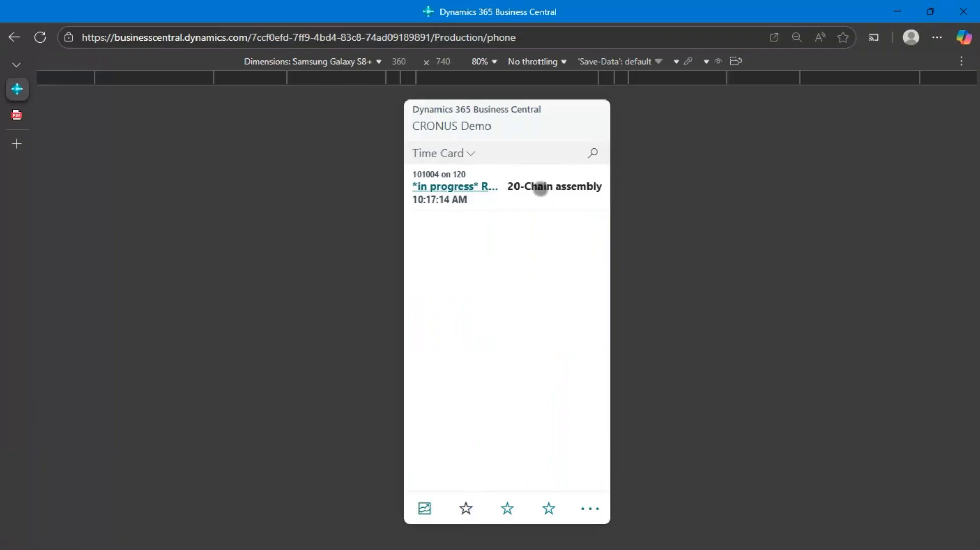
{"action": "left_click", "coordinate": [507, 508]}
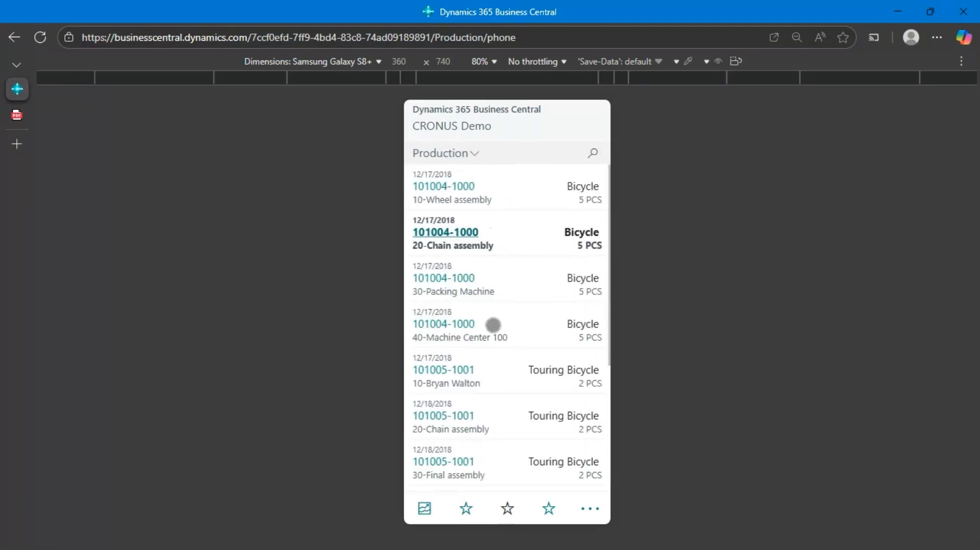
{"action": "scroll", "coordinate": [493, 325], "scroll_direction": "down", "scroll_amount": 2}
{"action": "scroll", "coordinate": [493, 326], "scroll_direction": "up", "scroll_amount": 2}
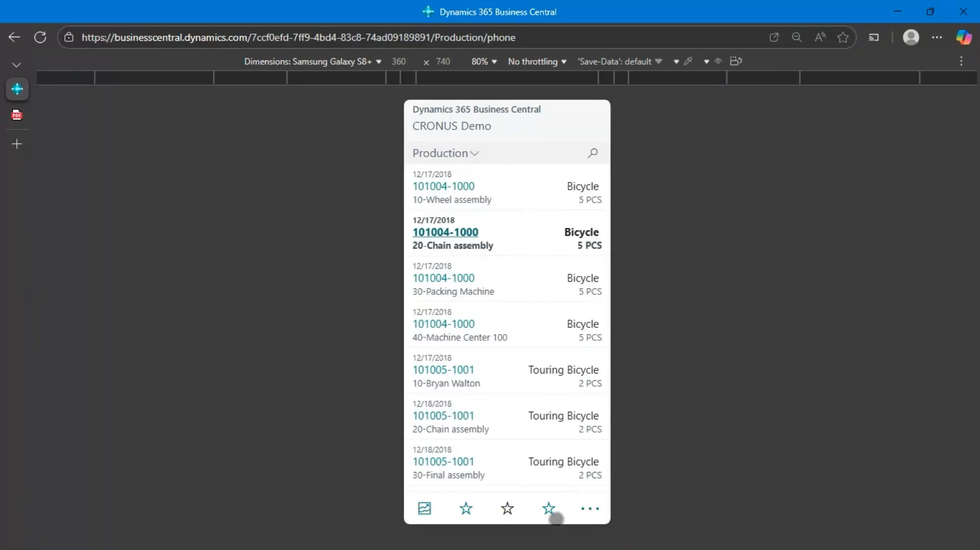
Step: View the details of project task 1230-Floors for the reception area remodel, and return to the project task list
{"action": "left_click", "coordinate": [550, 512]}
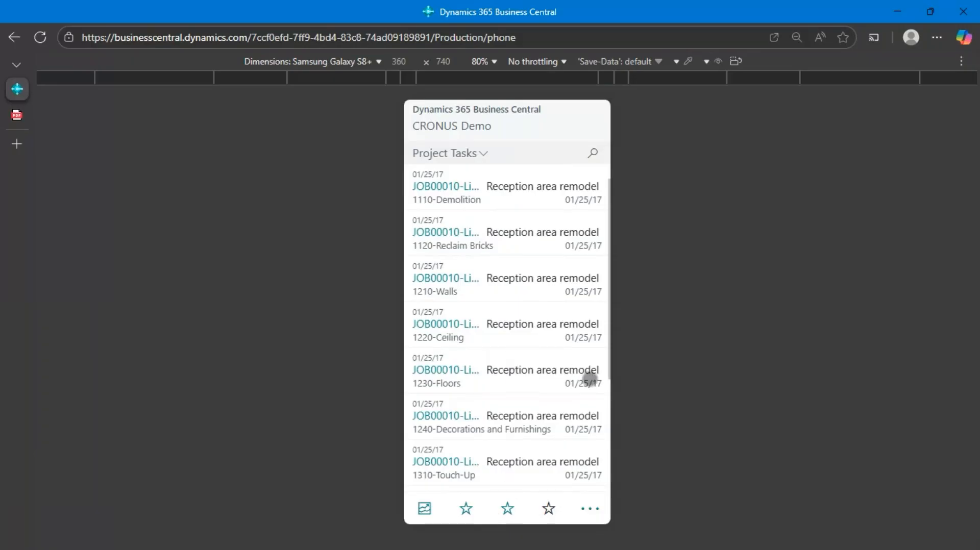
{"action": "left_click", "coordinate": [591, 376]}
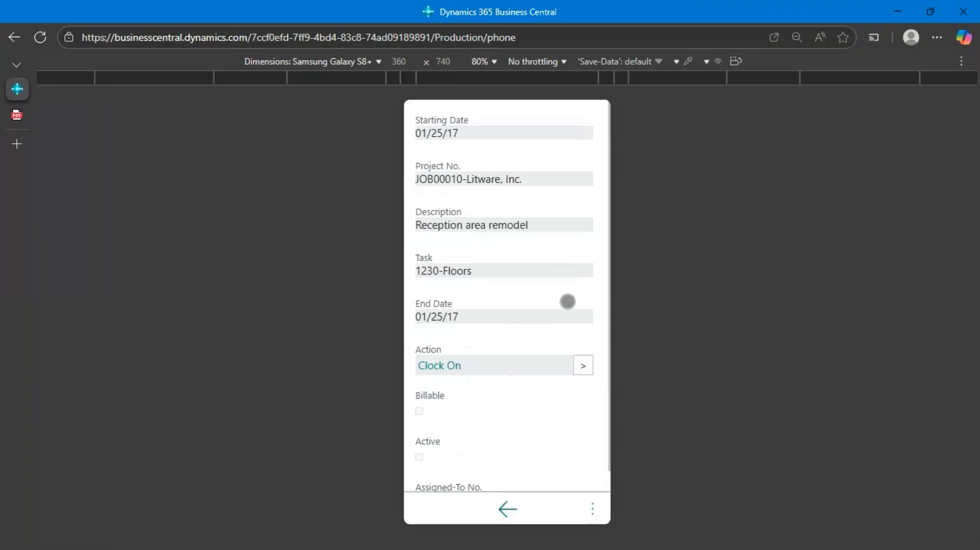
{"action": "scroll", "coordinate": [496, 302], "scroll_direction": "down", "scroll_amount": 1}
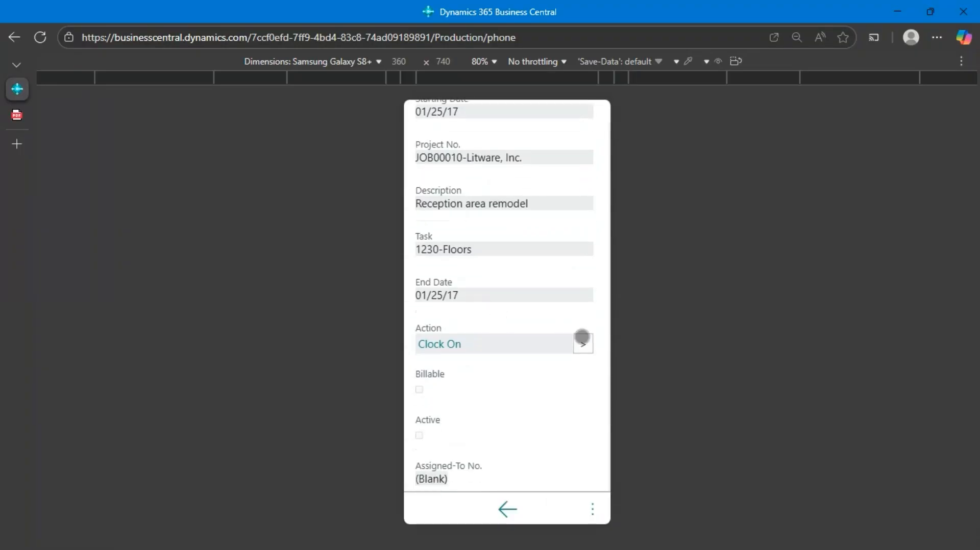
{"action": "left_click", "coordinate": [507, 507]}
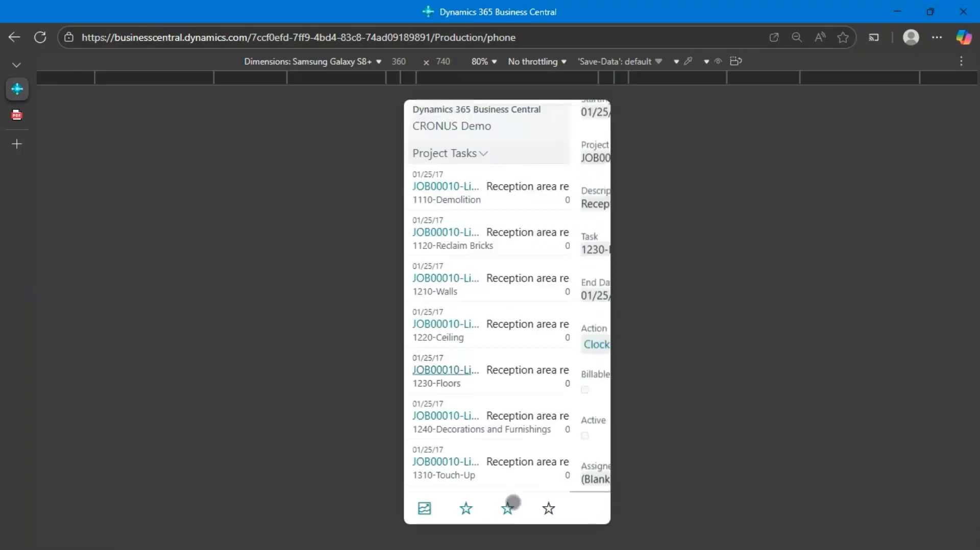
Step: Clock on to the 1220-Ceiling project task from the task list, and show the time card
{"action": "left_click_drag", "start_coordinate": [590, 323], "coordinate": [308, 313]}
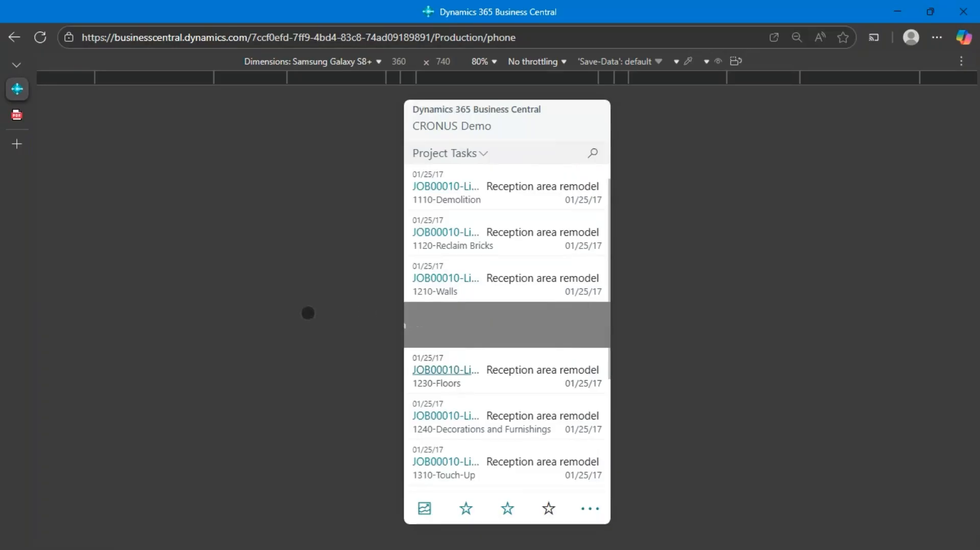
{"action": "left_click", "coordinate": [459, 339]}
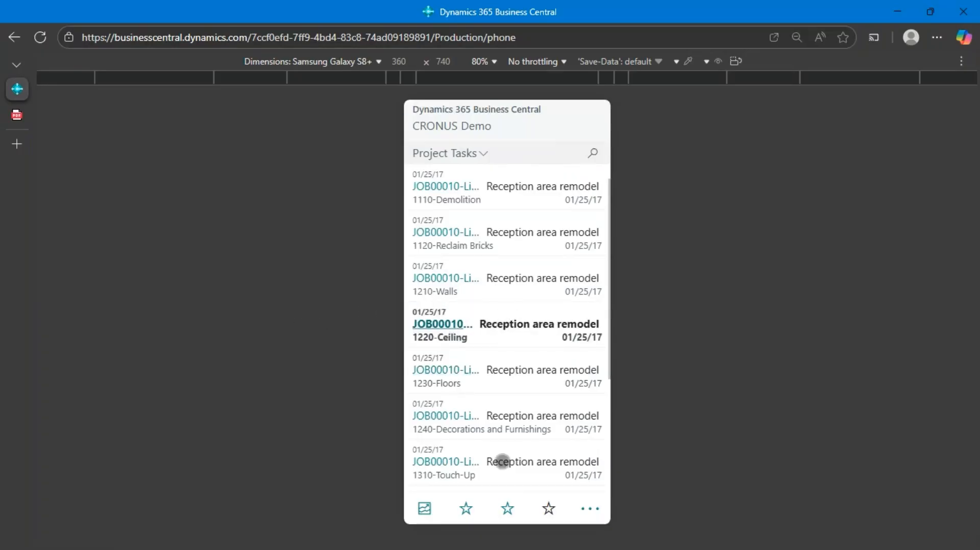
{"action": "left_click", "coordinate": [465, 508]}
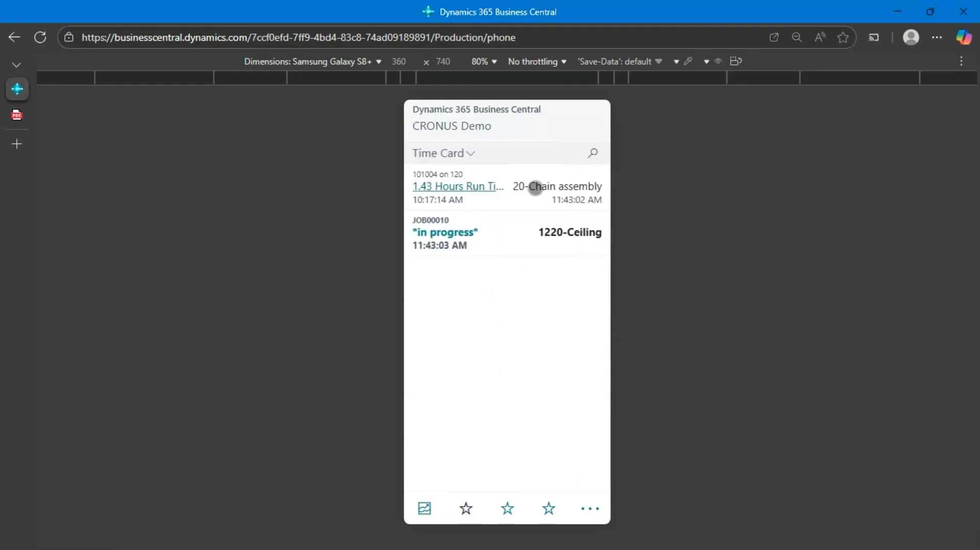
Step: Examine the 20-Chain assembly time card line's details and its available actions, and close it unchanged
{"action": "left_click", "coordinate": [535, 188]}
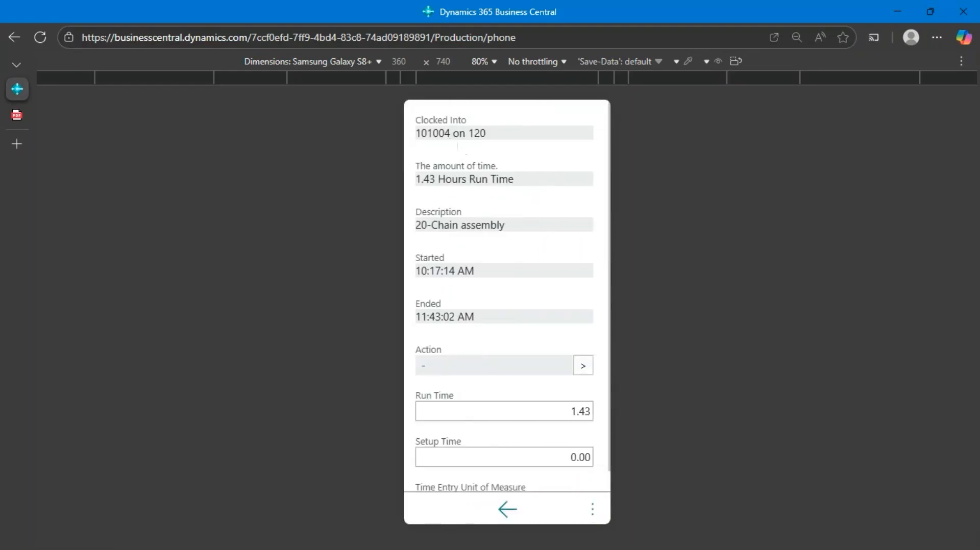
{"action": "left_click", "coordinate": [507, 508]}
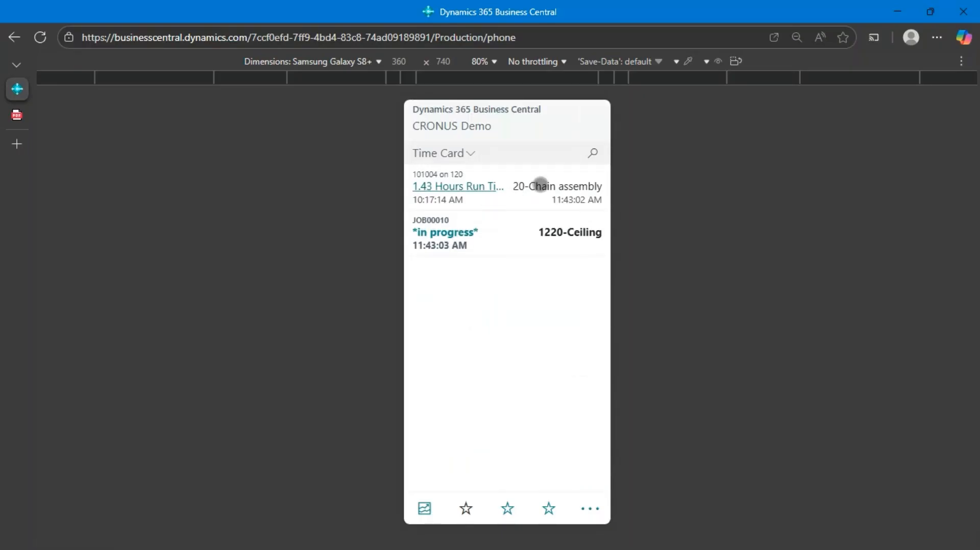
{"action": "left_click", "coordinate": [540, 188]}
{"action": "left_click", "coordinate": [593, 507]}
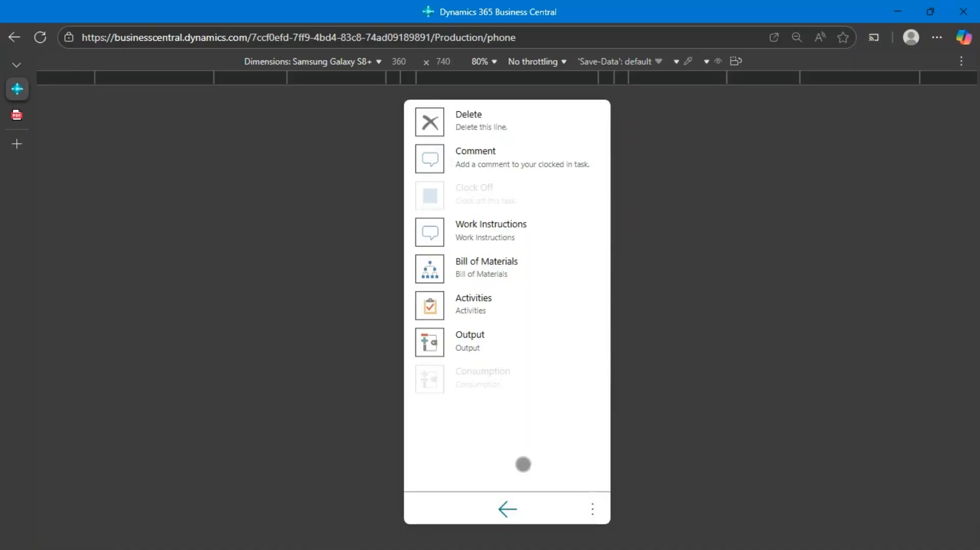
{"action": "left_click", "coordinate": [507, 509]}
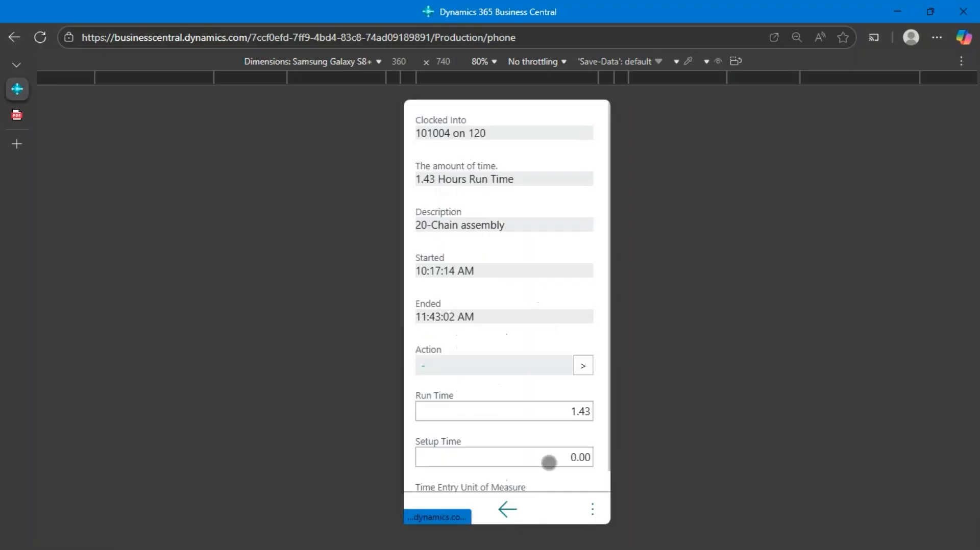
{"action": "left_click", "coordinate": [511, 509]}
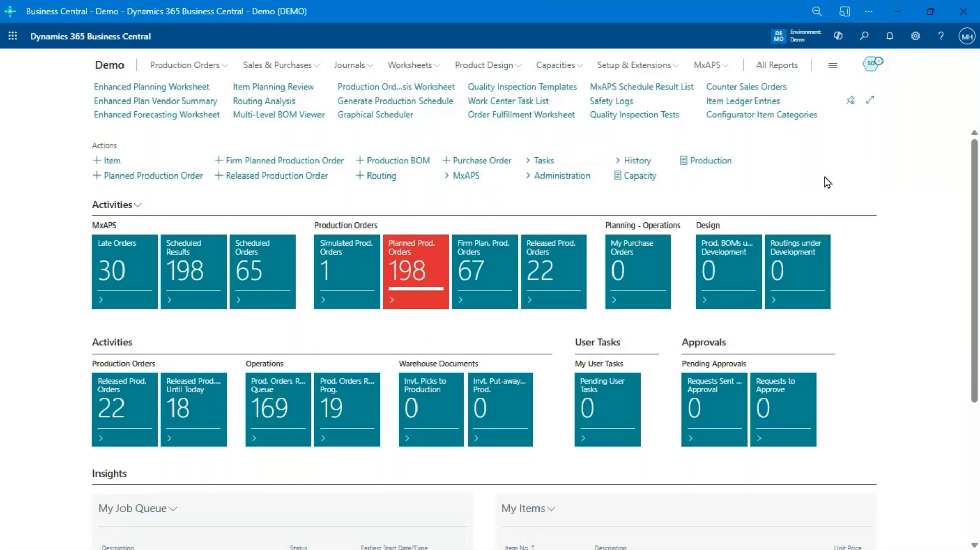
Step: Open the released production order for BATTERY BOX D2 LH SS in the desktop Business Central client
{"action": "left_click", "coordinate": [196, 67]}
{"action": "left_click", "coordinate": [316, 104]}
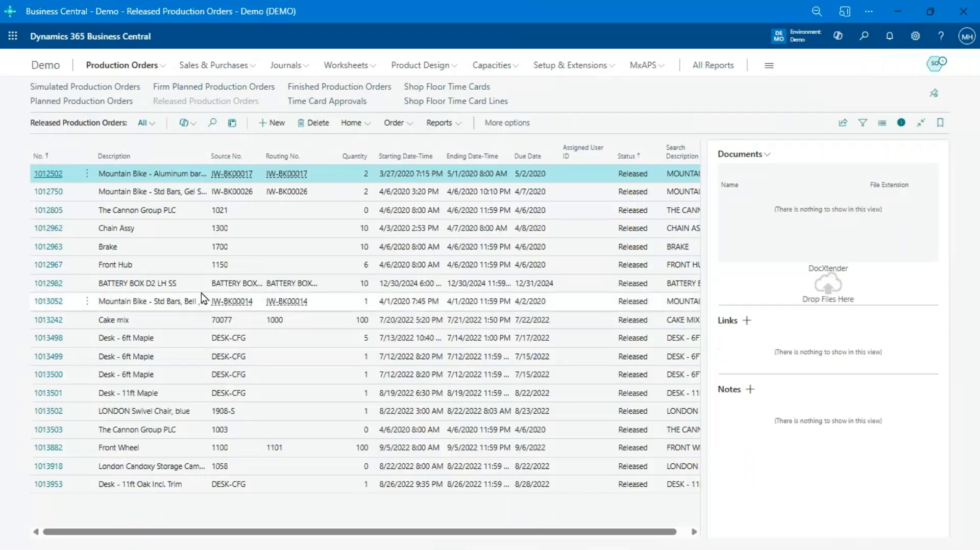
{"action": "left_click", "coordinate": [46, 285]}
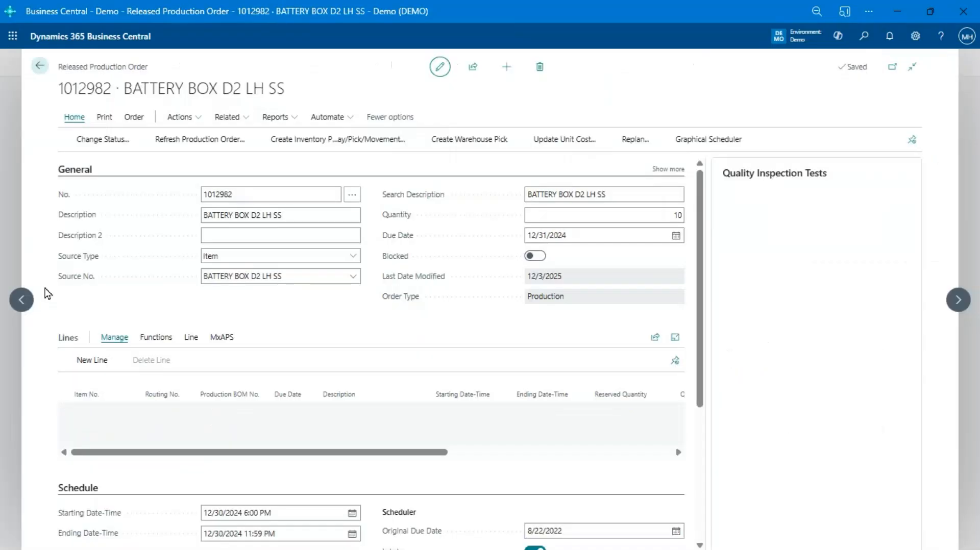
Step: Open the battery box line's routing, and examine the posted and unposted setup and run times of its operations
{"action": "left_click", "coordinate": [190, 337]}
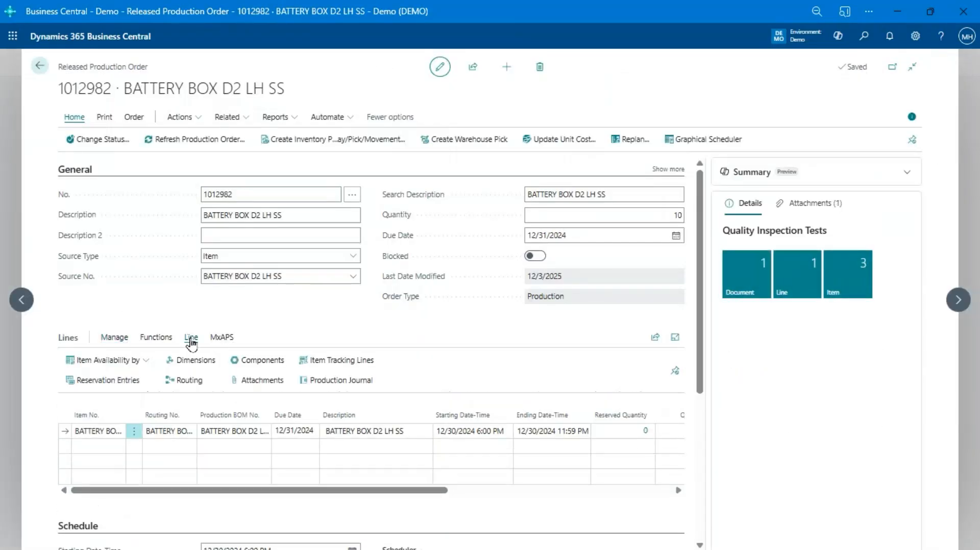
{"action": "left_click", "coordinate": [203, 383]}
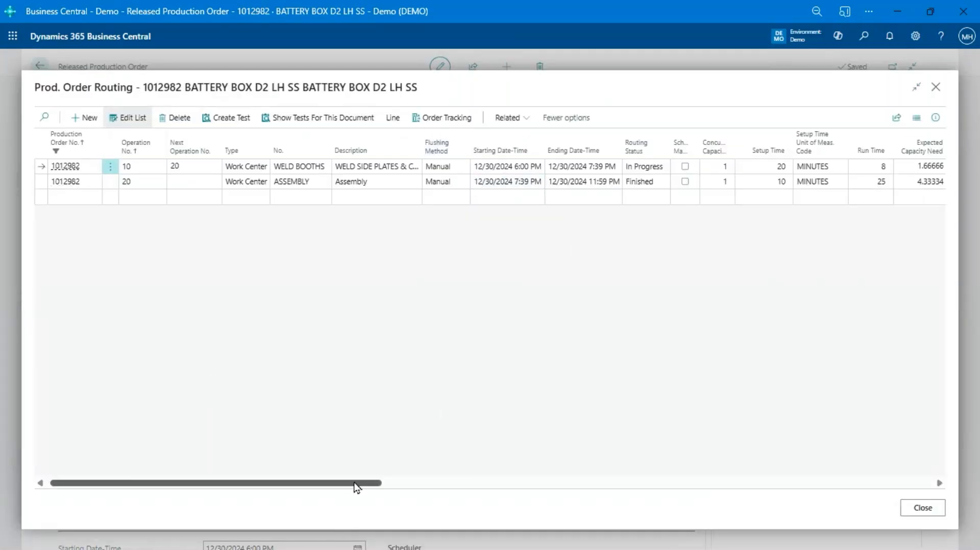
{"action": "left_click_drag", "start_coordinate": [357, 483], "coordinate": [432, 483]}
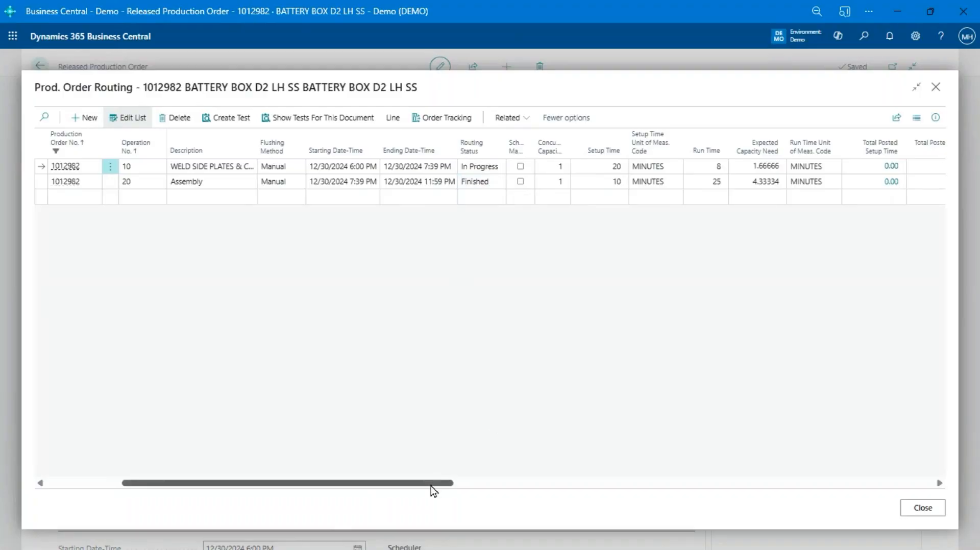
{"action": "left_click_drag", "start_coordinate": [431, 489], "coordinate": [556, 505]}
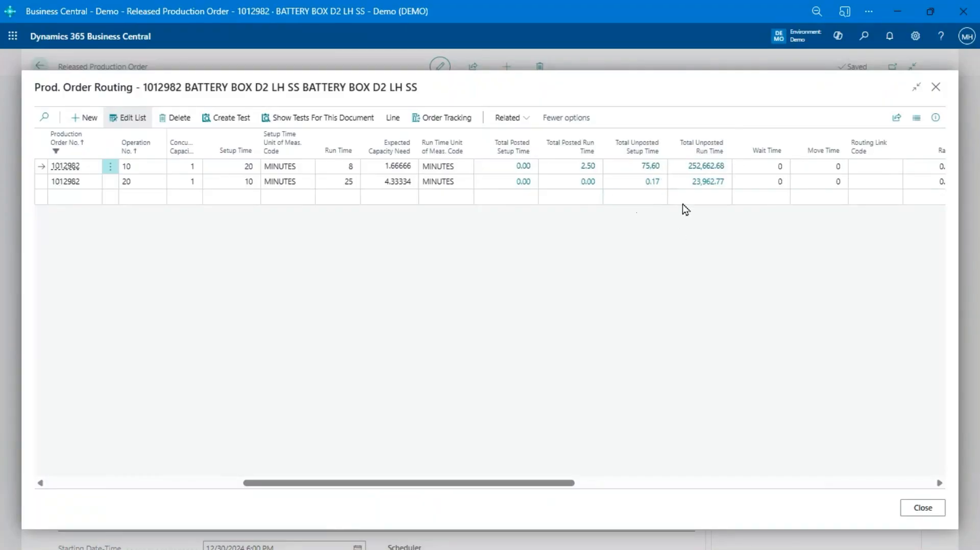
Step: Drill into operation 10's total unposted run time, and examine the production and rework time card lines behind it
{"action": "left_click", "coordinate": [714, 168]}
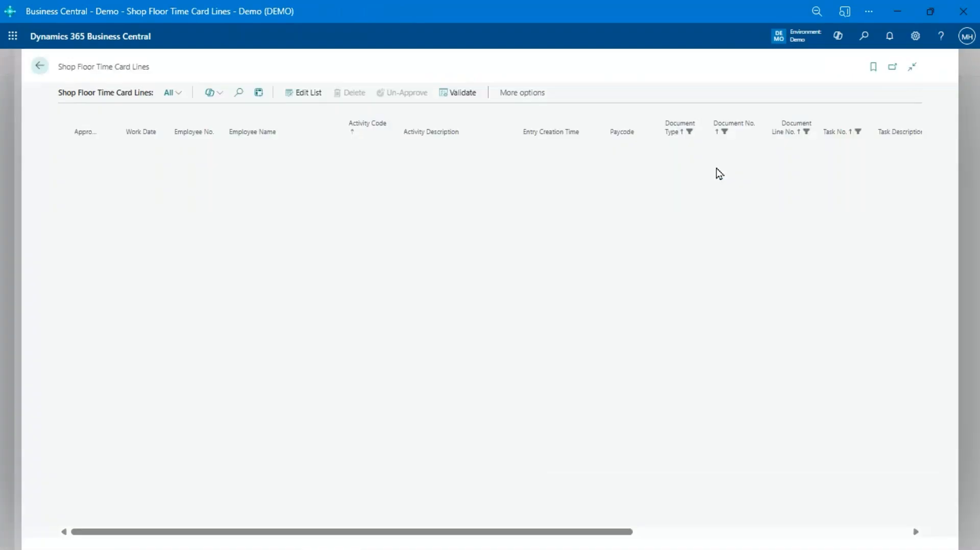
{"action": "scroll", "coordinate": [568, 219], "scroll_direction": "down", "scroll_amount": 5}
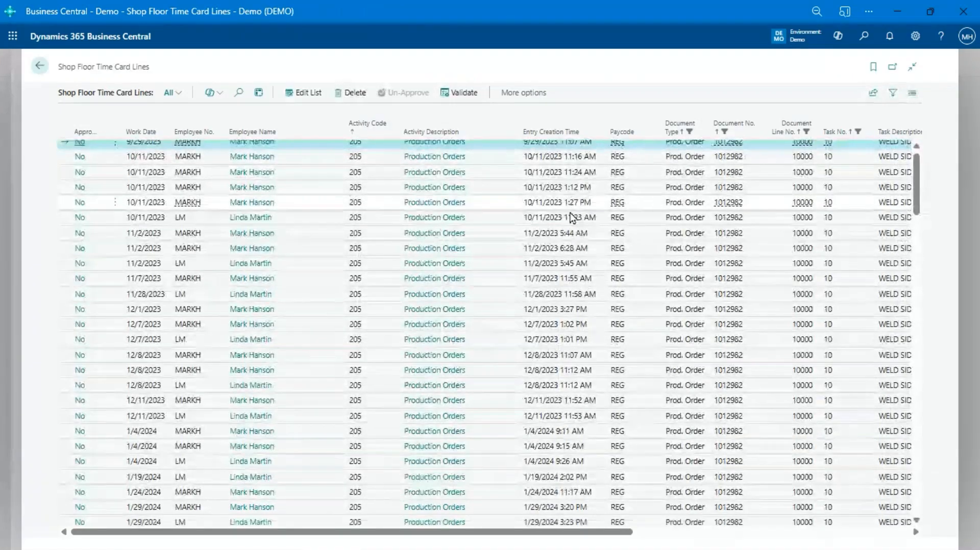
{"action": "scroll", "coordinate": [675, 298], "scroll_direction": "down", "scroll_amount": 5}
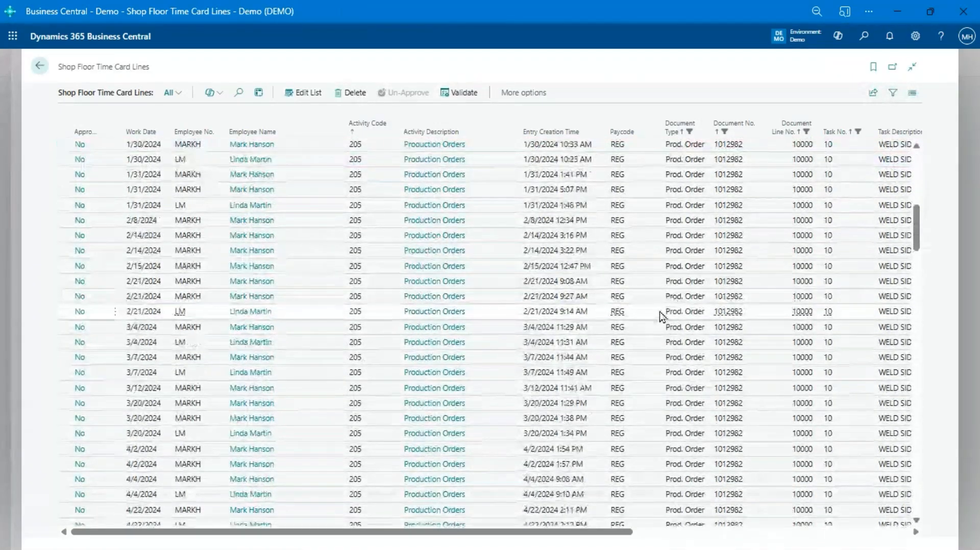
{"action": "scroll", "coordinate": [661, 316], "scroll_direction": "down", "scroll_amount": 10}
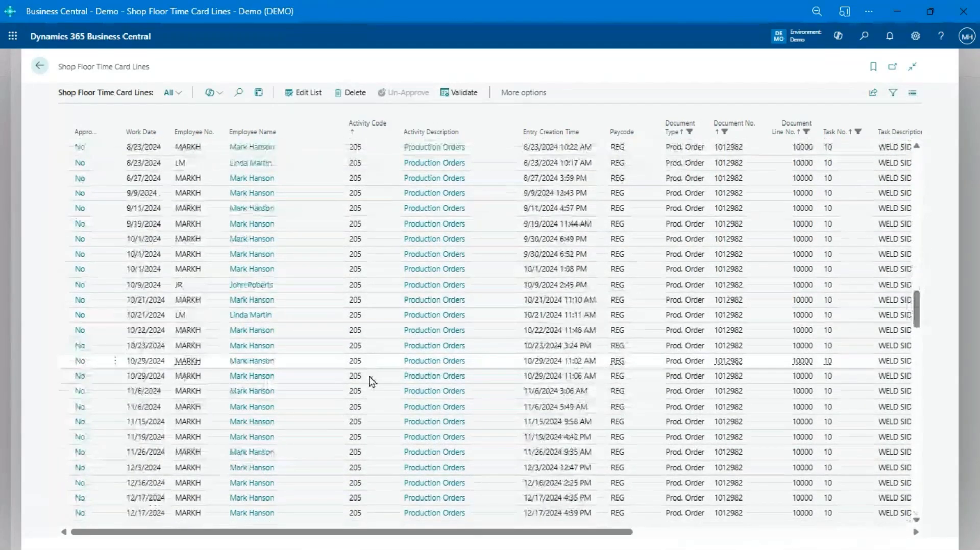
{"action": "scroll", "coordinate": [370, 381], "scroll_direction": "down", "scroll_amount": 6}
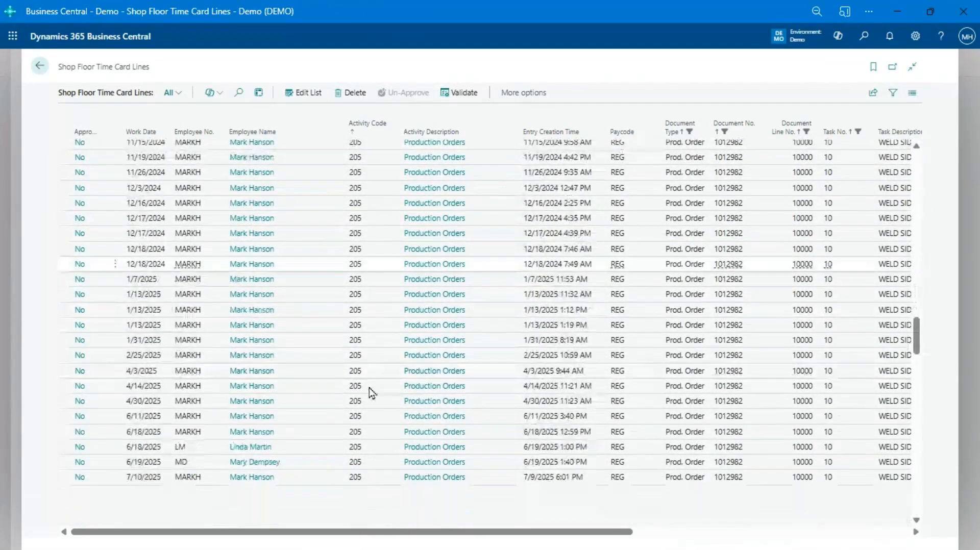
{"action": "scroll", "coordinate": [369, 387], "scroll_direction": "down", "scroll_amount": 2}
{"action": "scroll", "coordinate": [368, 387], "scroll_direction": "down", "scroll_amount": 8}
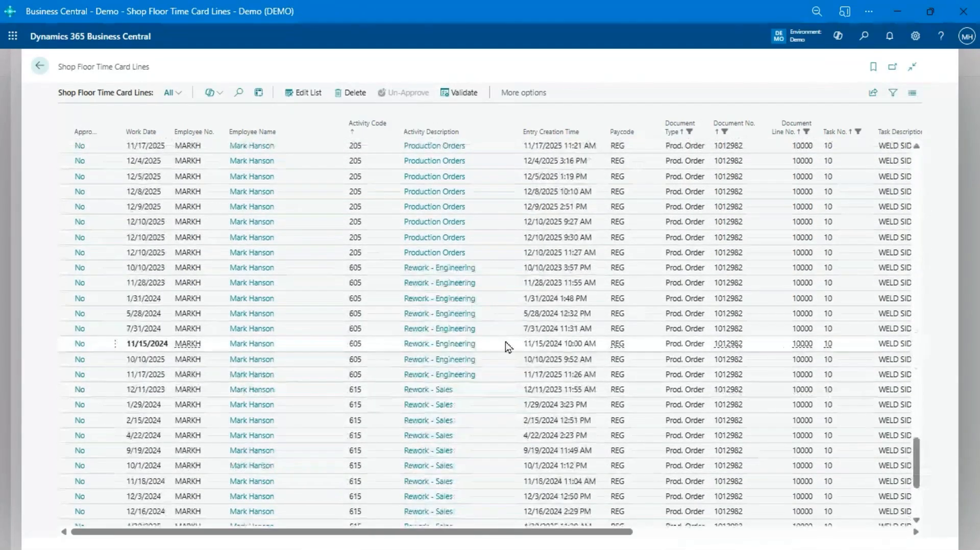
{"action": "left_click", "coordinate": [573, 312]}
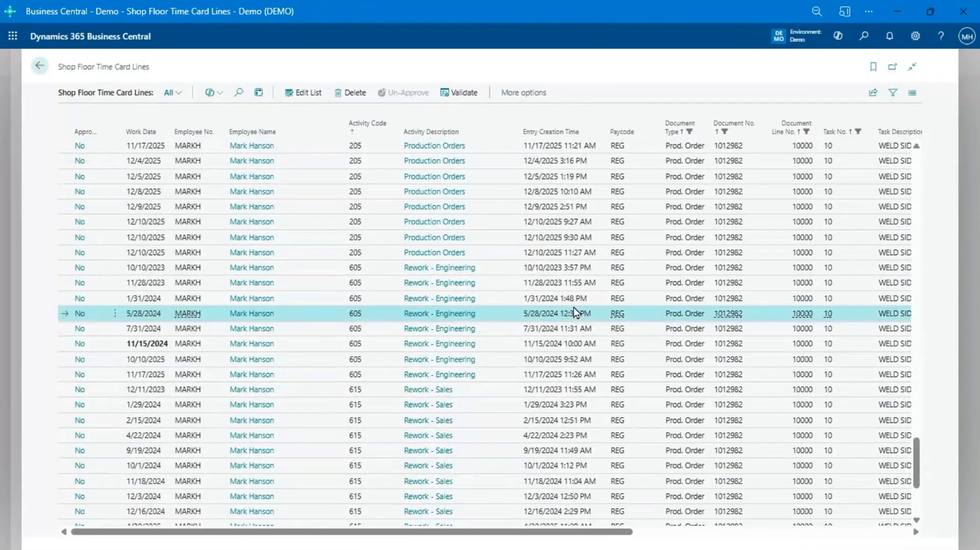
Step: Enter analysis mode for the time card lines, show the Rework analysis with its filters and columns, and expand Rework - Parts
{"action": "left_click", "coordinate": [258, 95]}
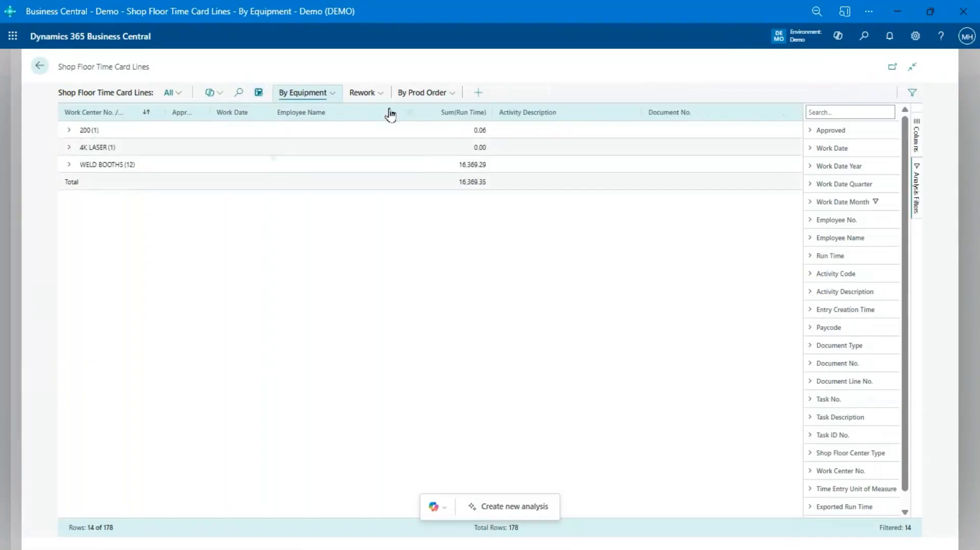
{"action": "left_click", "coordinate": [351, 95]}
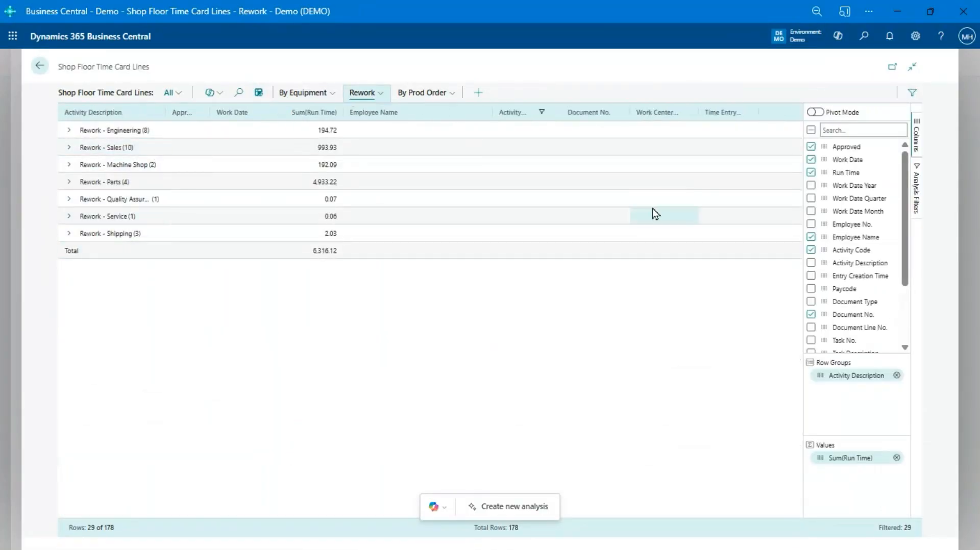
{"action": "left_click", "coordinate": [917, 199]}
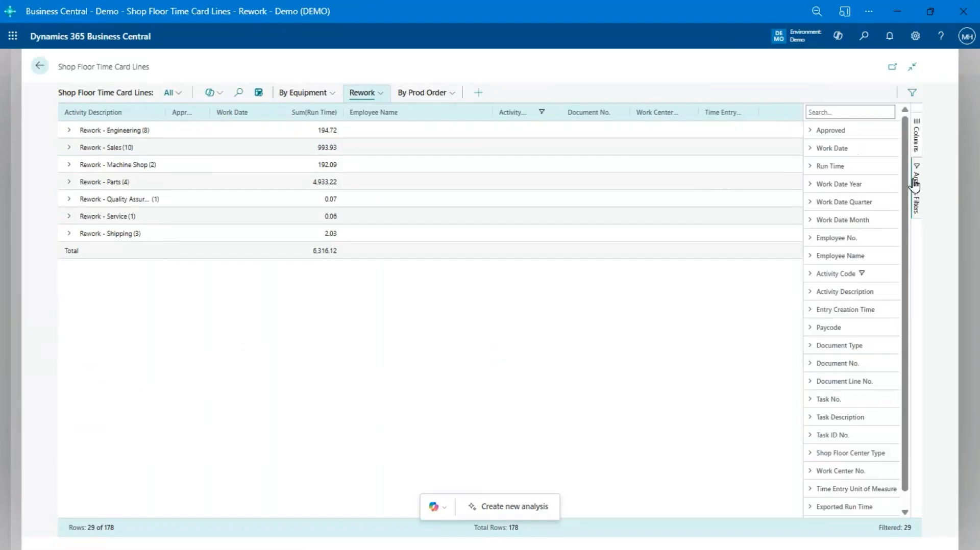
{"action": "left_click", "coordinate": [914, 136]}
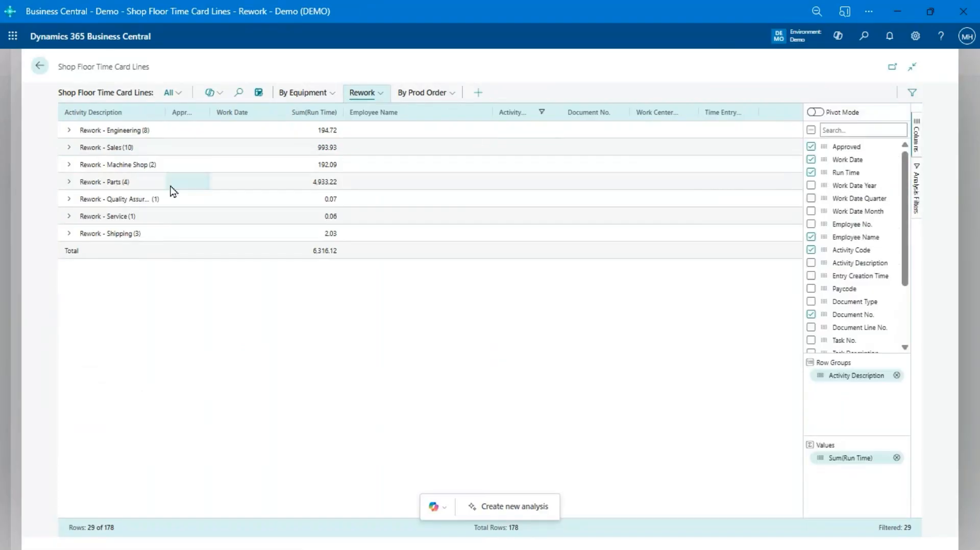
{"action": "left_click", "coordinate": [69, 183]}
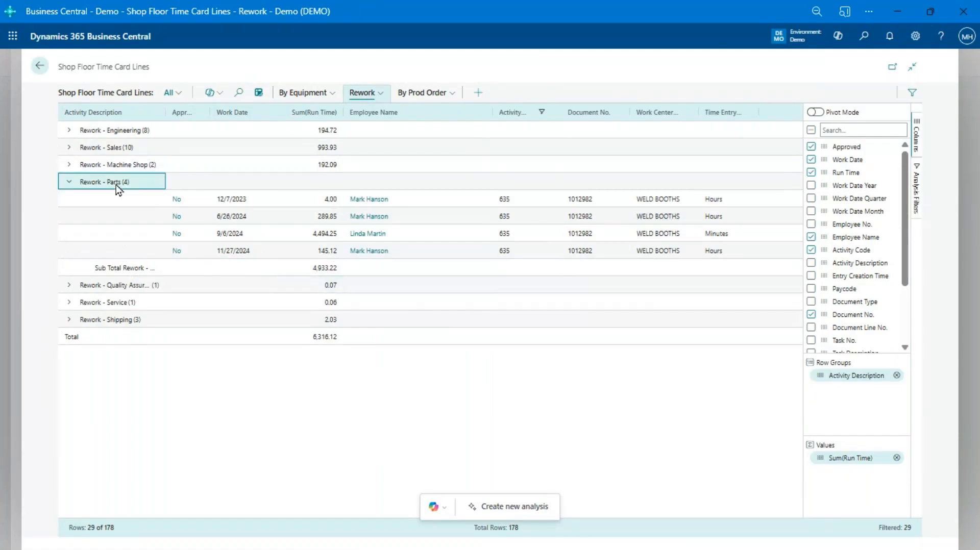
Step: Collapse Rework - Parts, show the By Equipment analysis, and inspect the time grouped under work centers 200 and WELD BOOTHS
{"action": "left_click", "coordinate": [69, 182]}
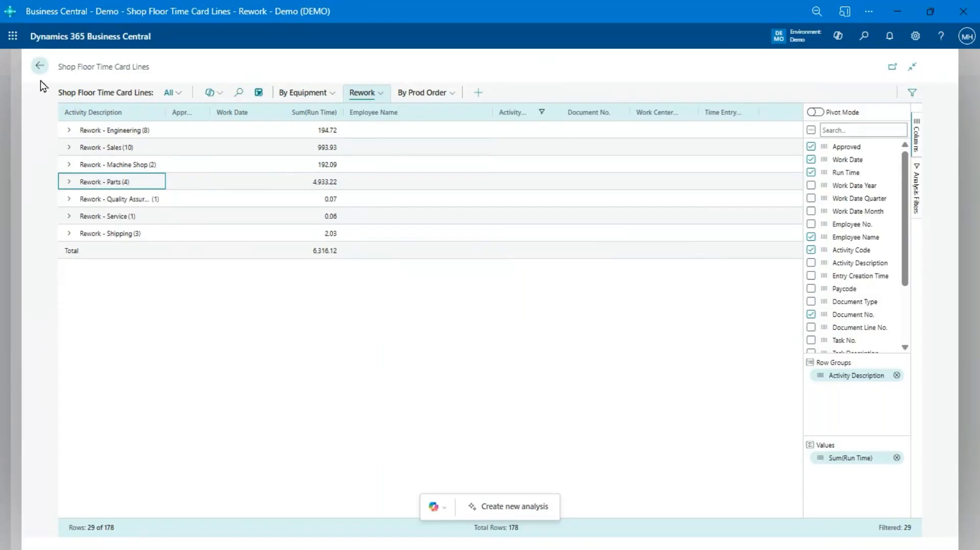
{"action": "left_click", "coordinate": [300, 93]}
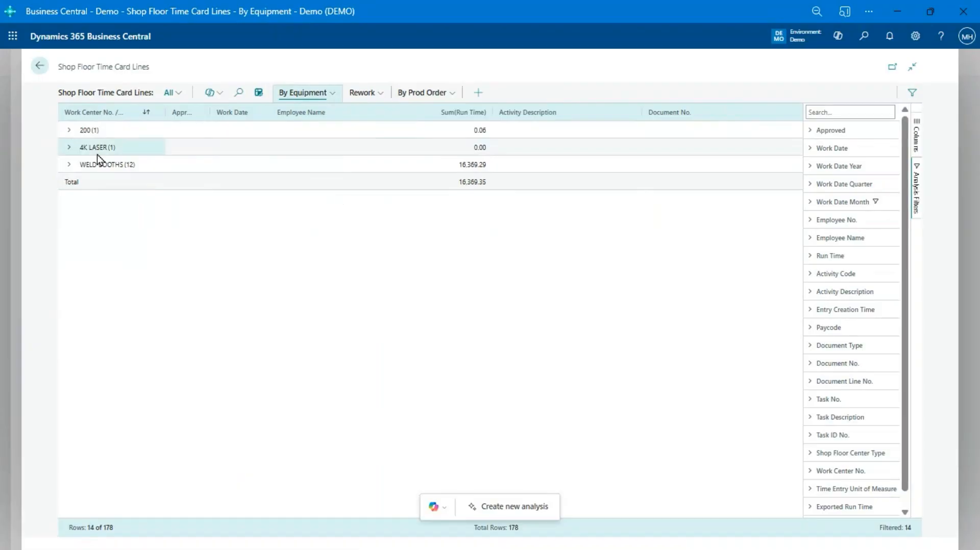
{"action": "left_click", "coordinate": [69, 131]}
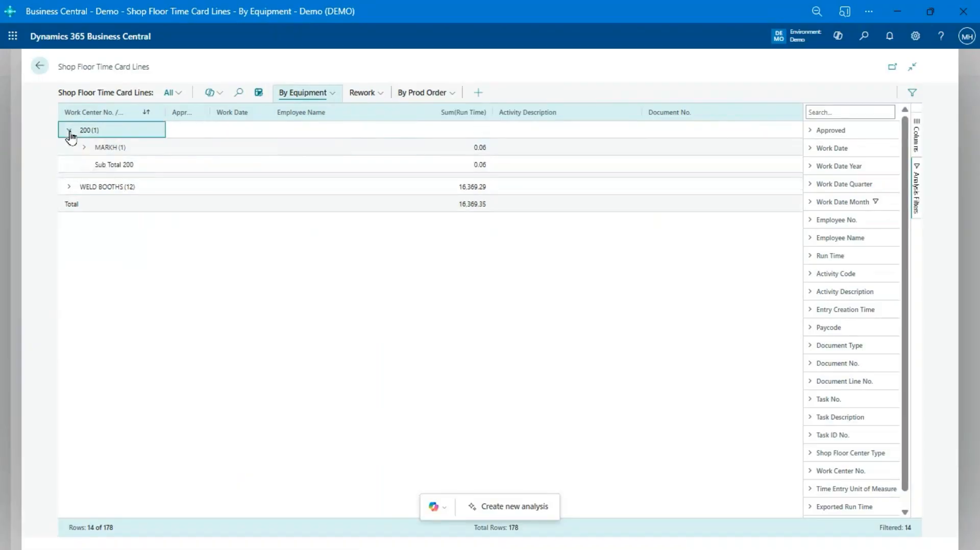
{"action": "left_click", "coordinate": [70, 130]}
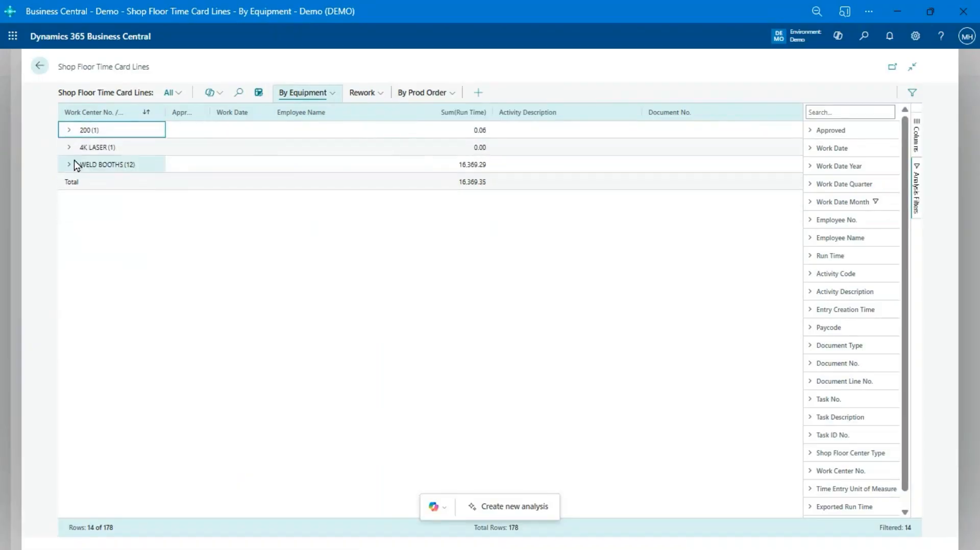
{"action": "left_click", "coordinate": [73, 166]}
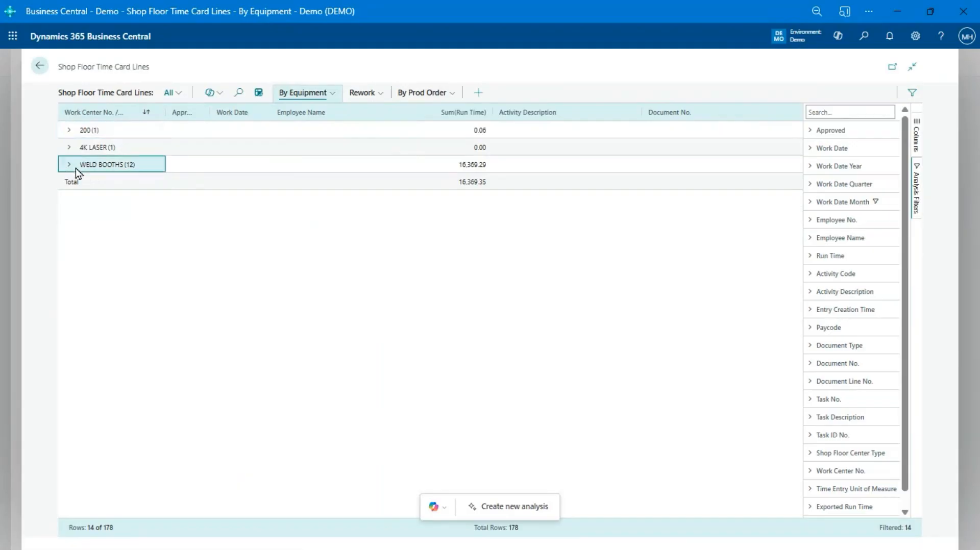
{"action": "left_click", "coordinate": [70, 167]}
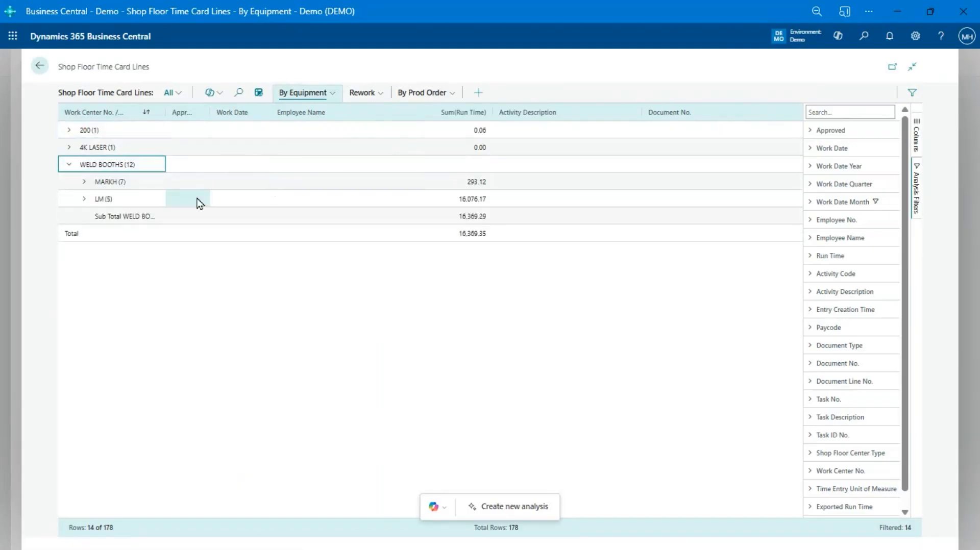
Step: Review the posted and unposted times in the battery box routing again, and return from the production order to the home page
{"action": "left_click", "coordinate": [40, 67]}
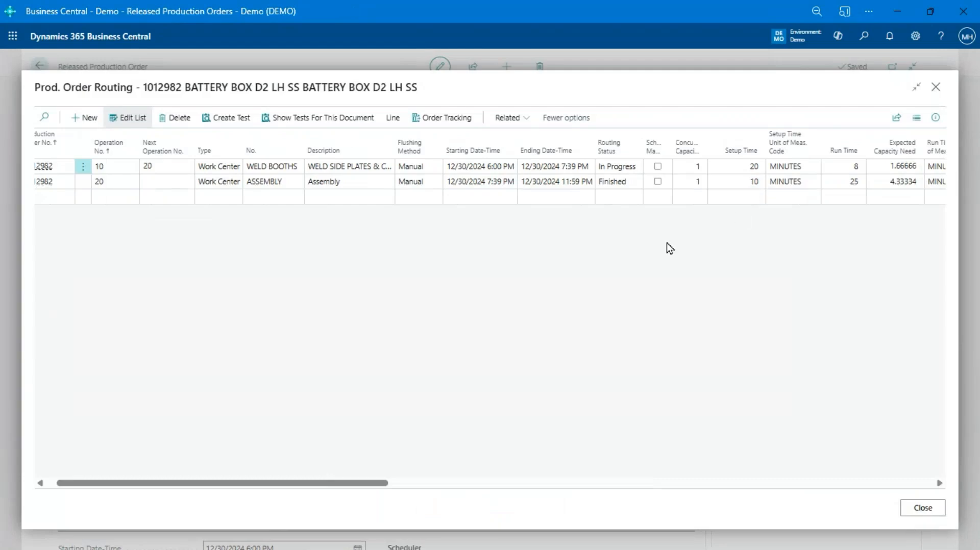
{"action": "left_click_drag", "start_coordinate": [295, 486], "coordinate": [523, 496]}
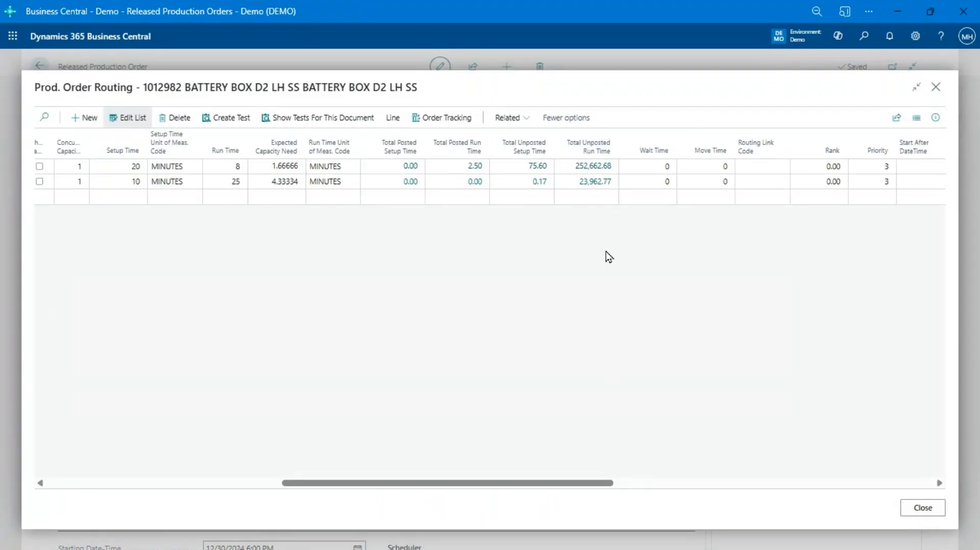
{"action": "key", "text": "Escape"}
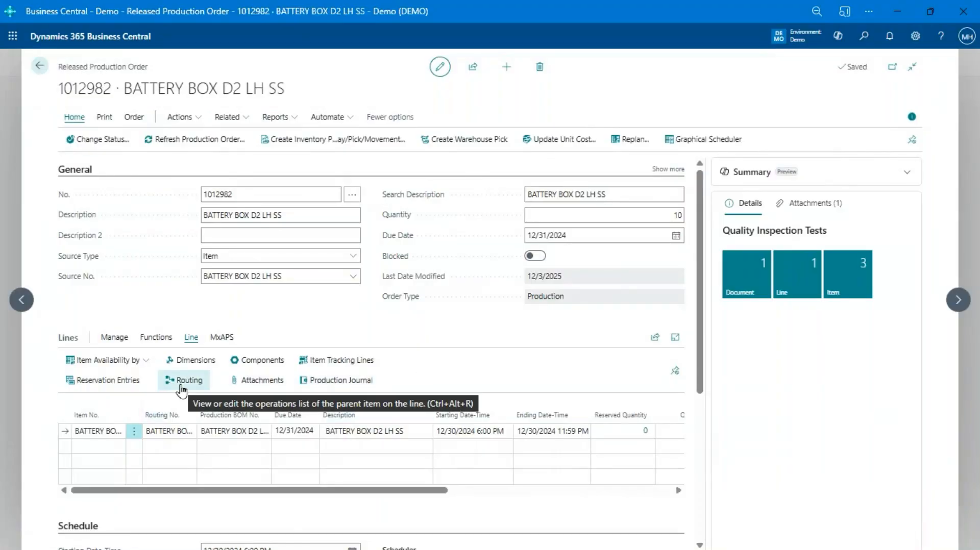
{"action": "key", "text": "Escape"}
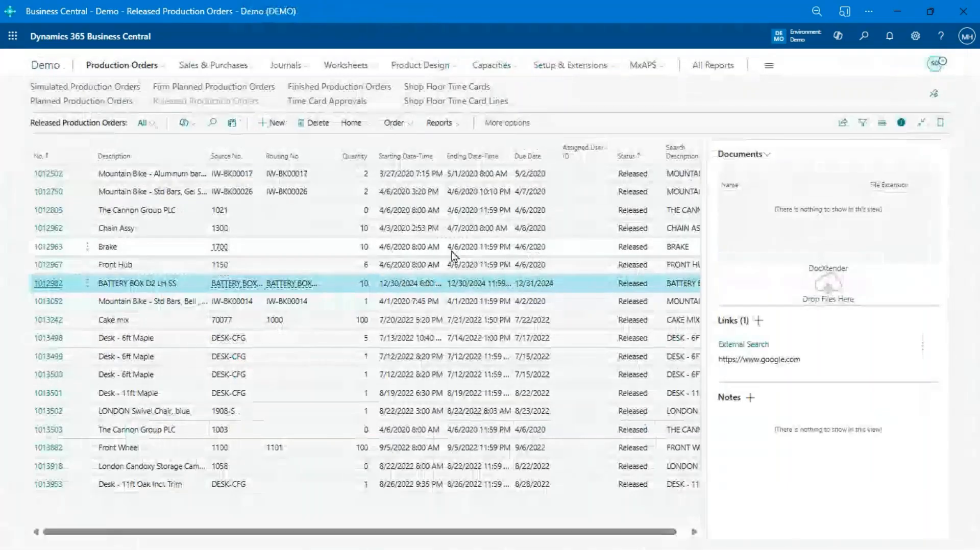
{"action": "key", "text": "Escape"}
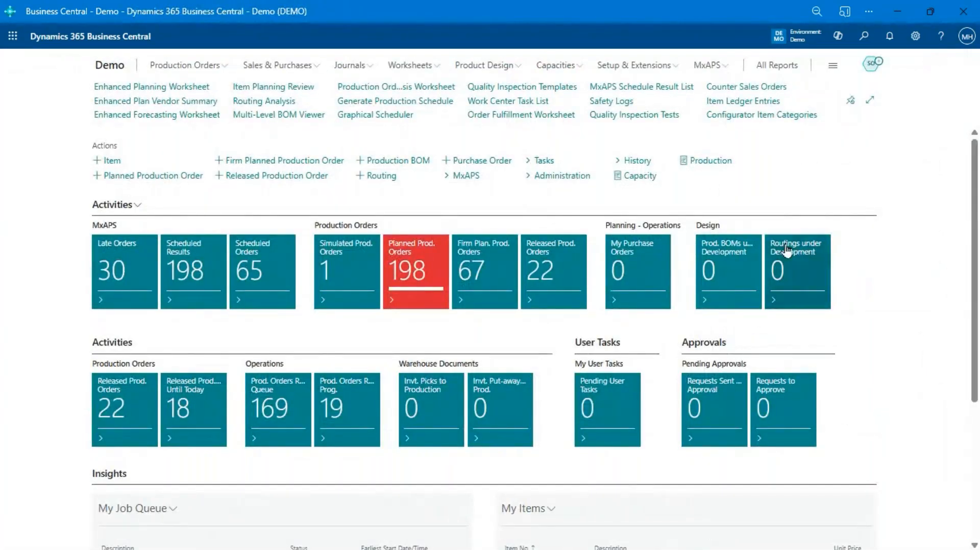
Step: Open the shop floor time card lines for all orders as a plain list outside analysis mode, and examine the 3/17/2023 entries
{"action": "left_click", "coordinate": [224, 67]}
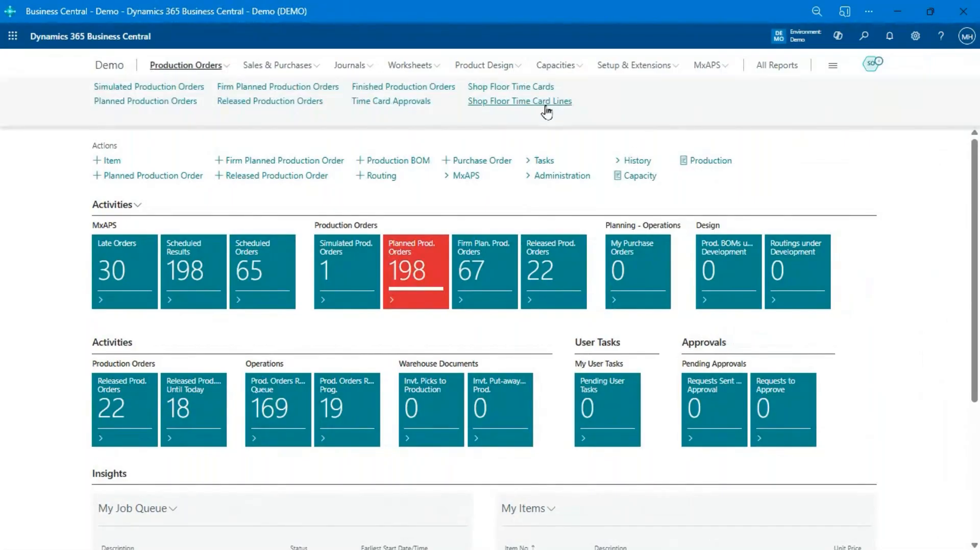
{"action": "left_click", "coordinate": [546, 106]}
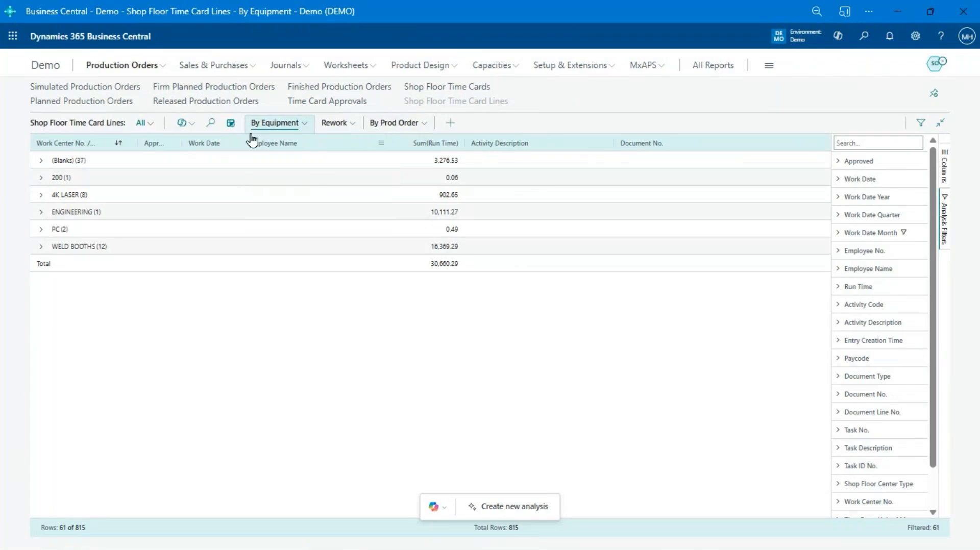
{"action": "left_click", "coordinate": [231, 126]}
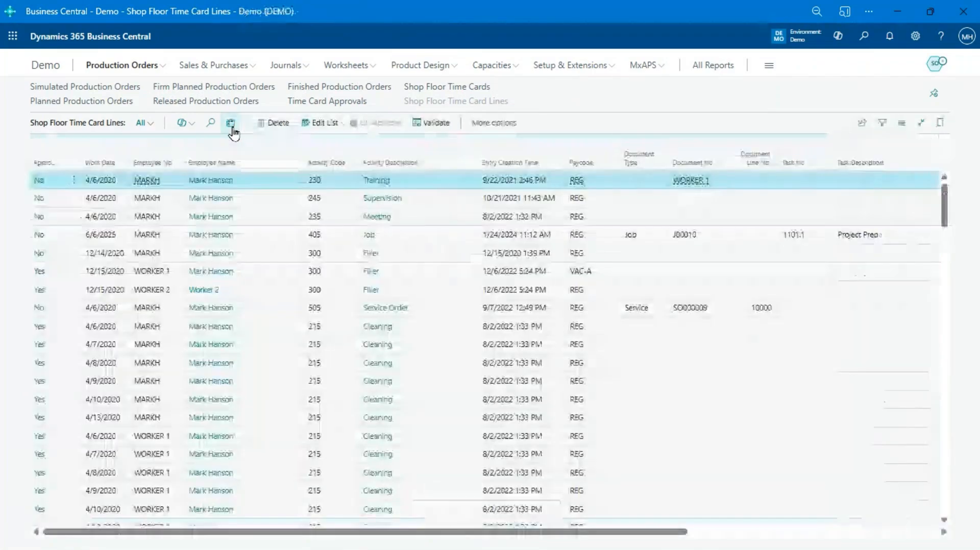
{"action": "scroll", "coordinate": [284, 334], "scroll_direction": "down", "scroll_amount": 15}
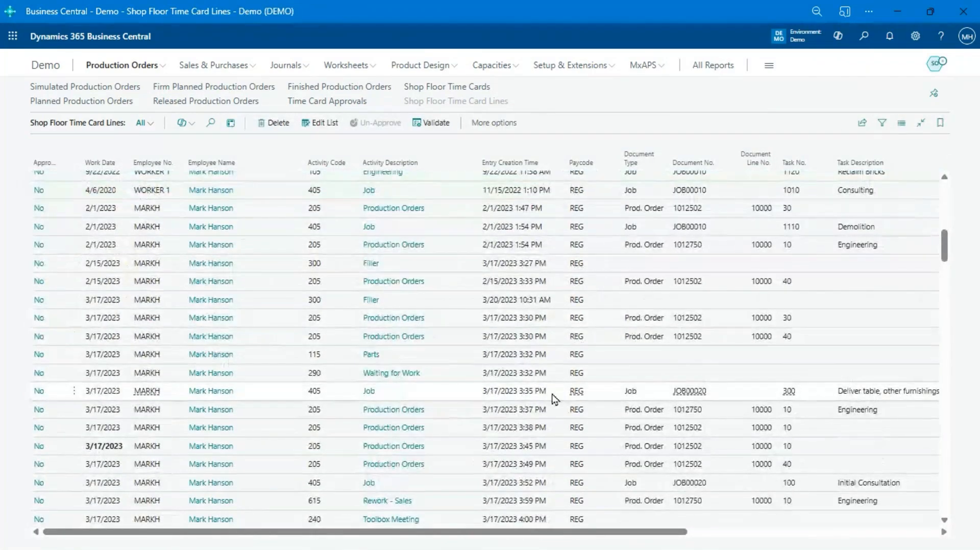
{"action": "left_click", "coordinate": [579, 266]}
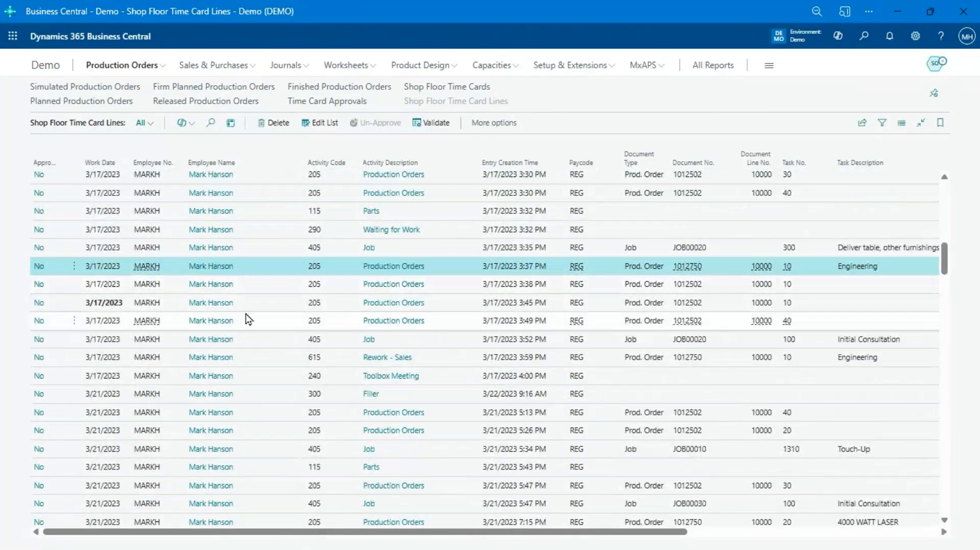
{"action": "left_click", "coordinate": [102, 307]}
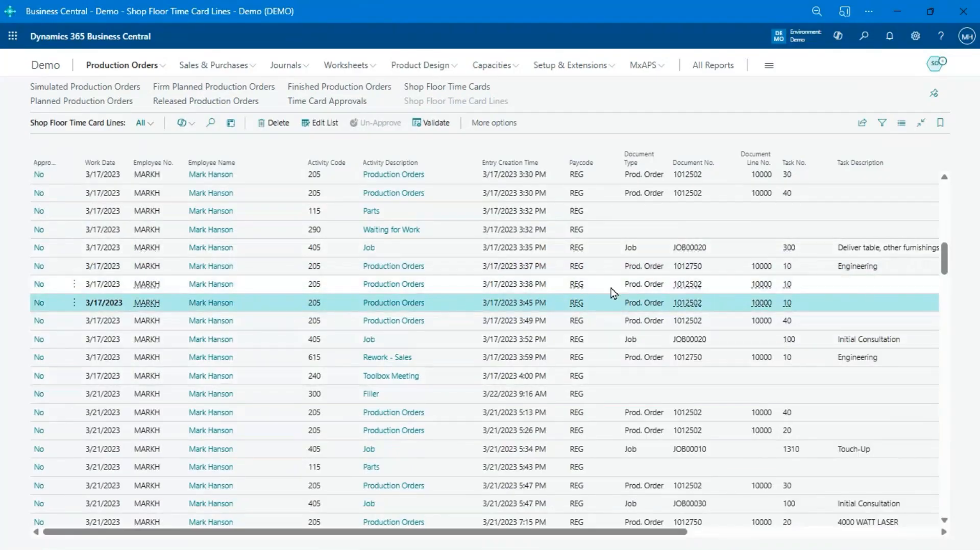
{"action": "mouse_move", "coordinate": [250, 171]}
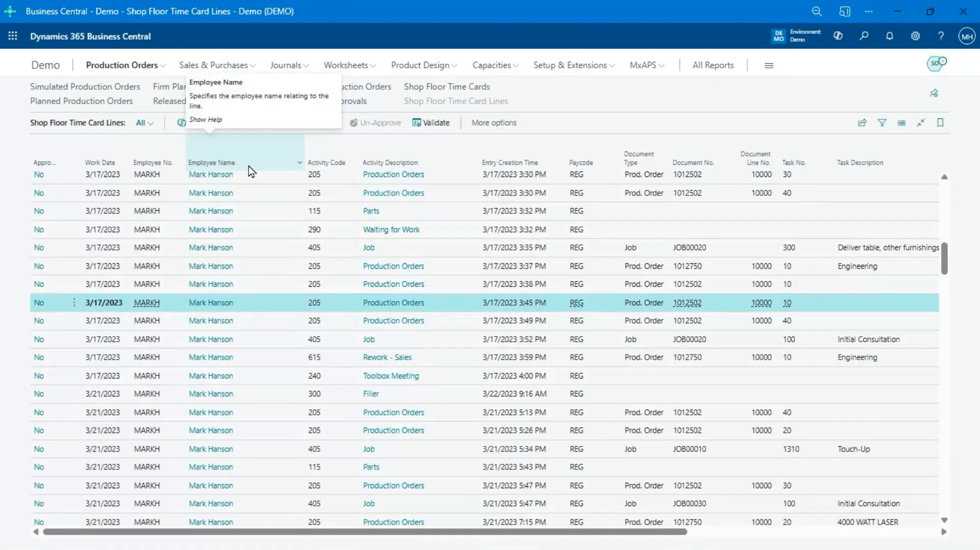
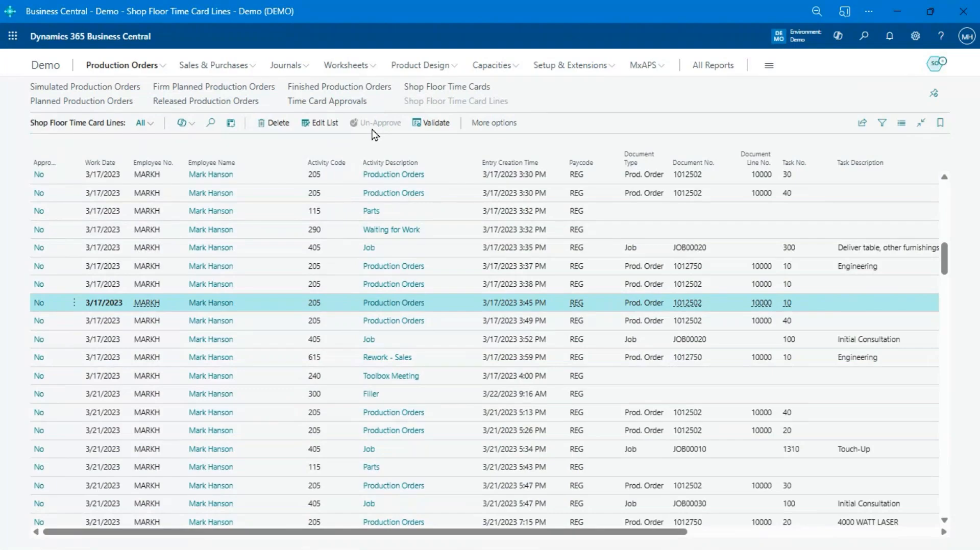
Step: Open the time card approvals and examine the filter options for managed employees, open cards and approved cards
{"action": "left_click", "coordinate": [360, 102]}
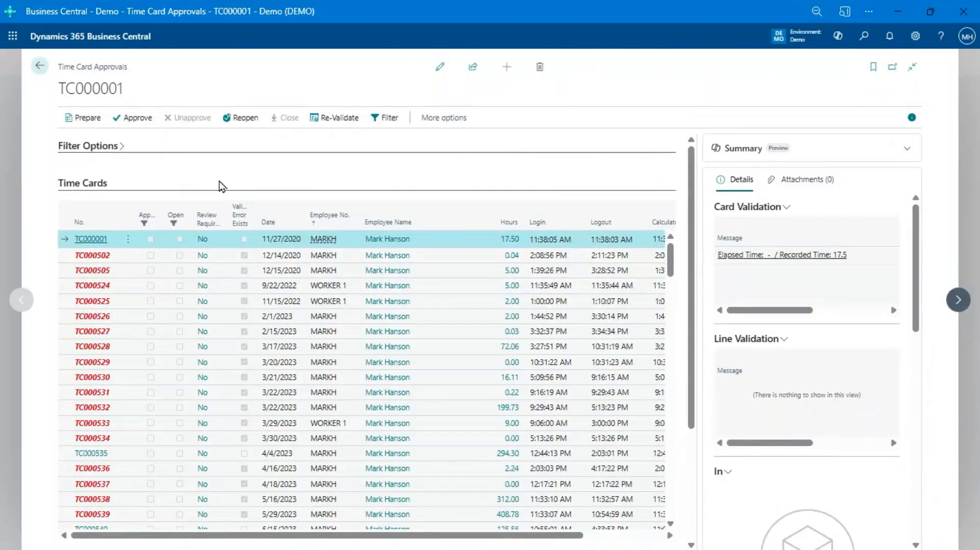
{"action": "left_click", "coordinate": [100, 156]}
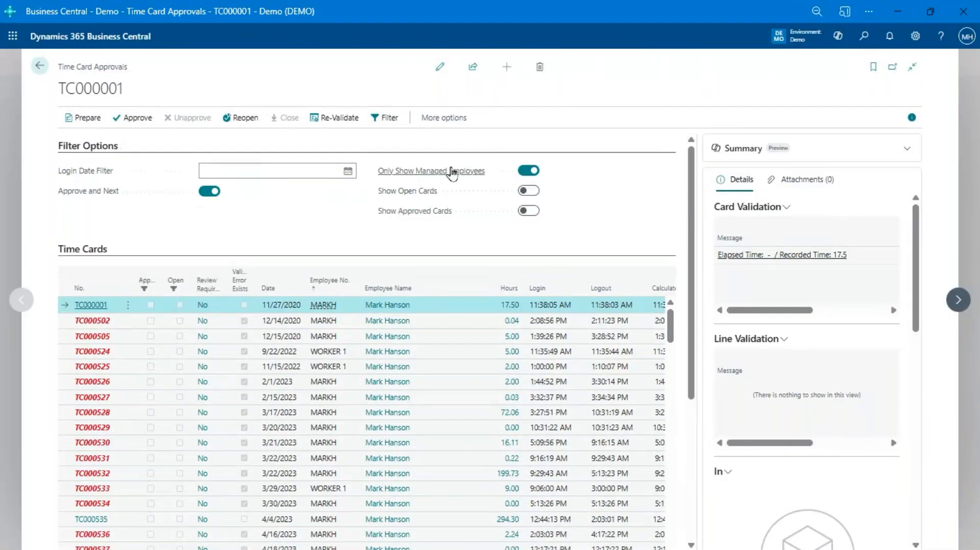
{"action": "mouse_move", "coordinate": [454, 180]}
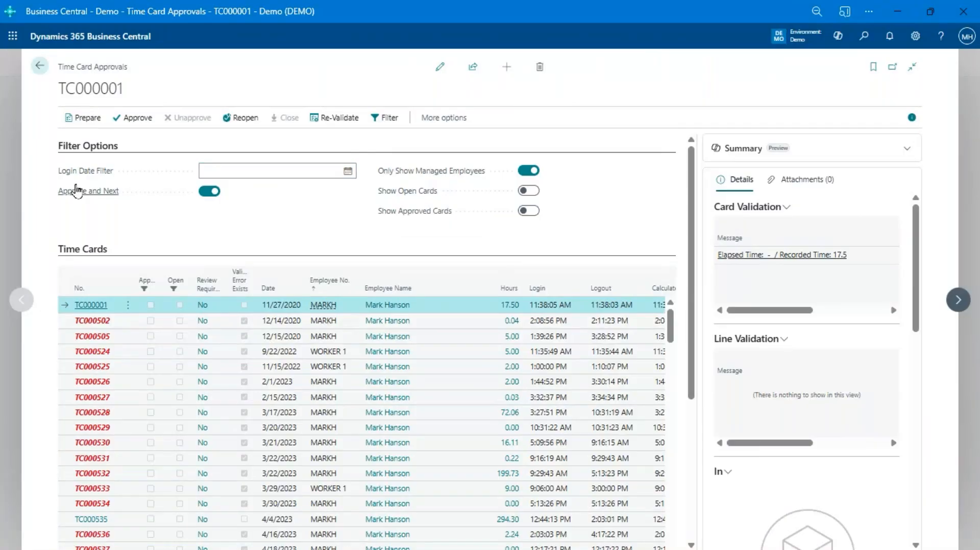
{"action": "left_click", "coordinate": [104, 149]}
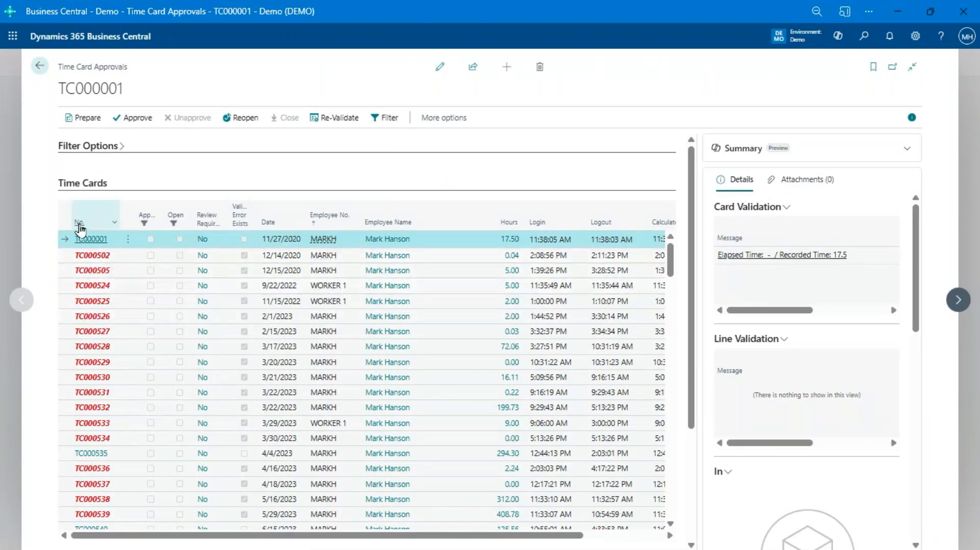
Step: Include open cards in the time card approvals and sort the time cards by number in descending order
{"action": "left_click", "coordinate": [107, 149]}
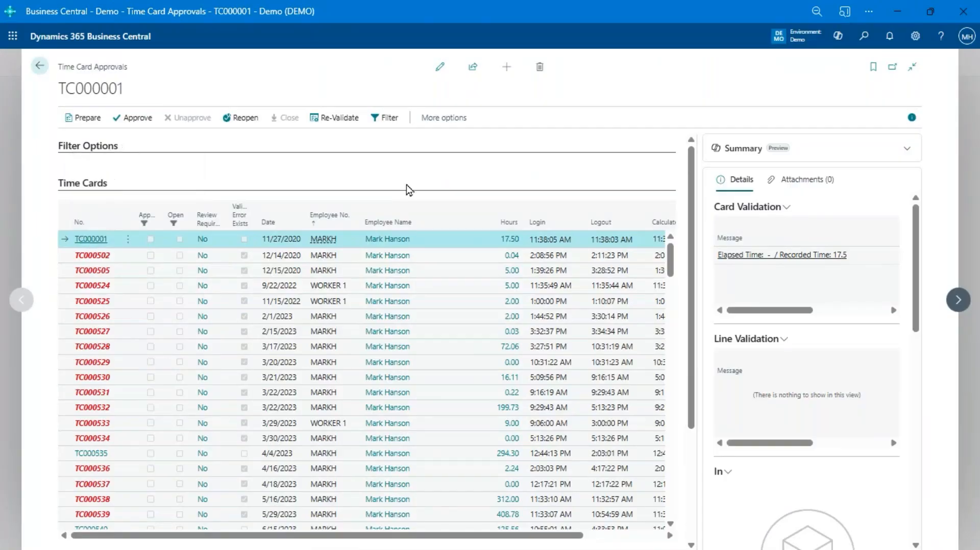
{"action": "left_click", "coordinate": [527, 195]}
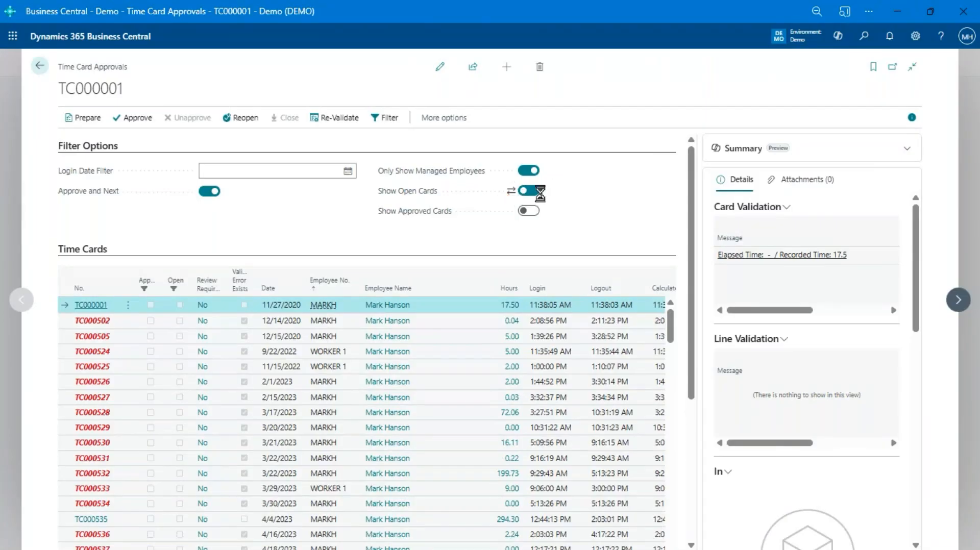
{"action": "left_click", "coordinate": [94, 146]}
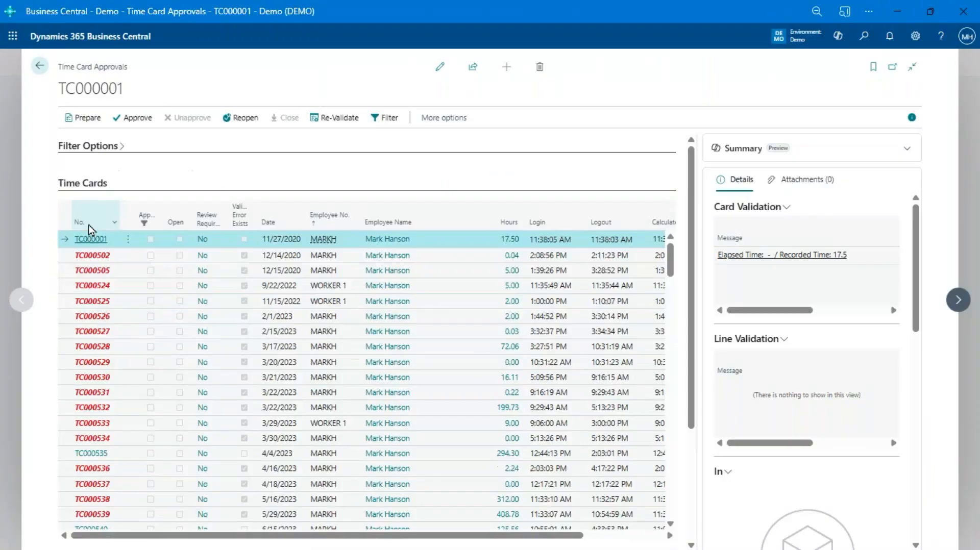
{"action": "left_click", "coordinate": [79, 224]}
{"action": "left_click", "coordinate": [79, 224]}
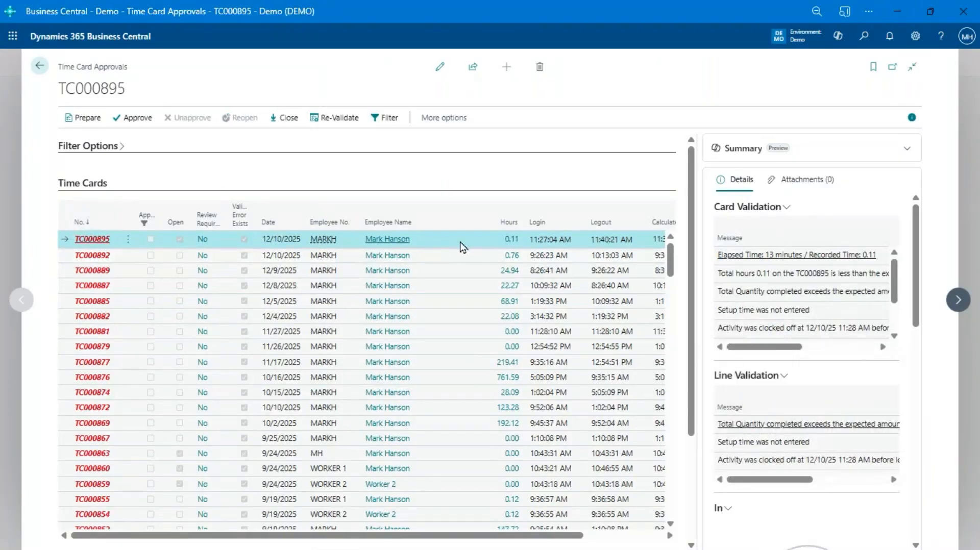
Step: Look through the time cards and inspect the Toolbox Meeting and Rework lines of TC000895 with their line validation messages
{"action": "scroll", "coordinate": [462, 247], "scroll_direction": "down", "scroll_amount": 10}
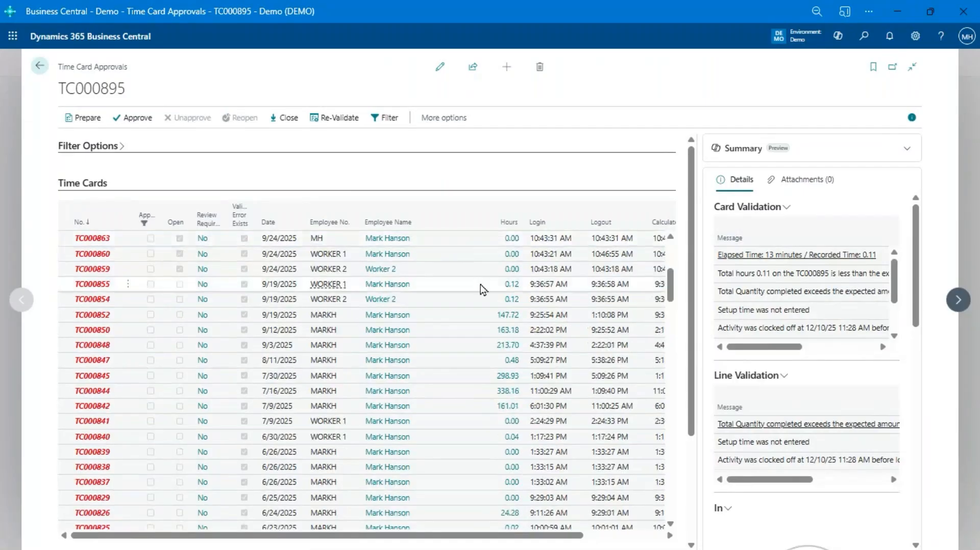
{"action": "scroll", "coordinate": [482, 292], "scroll_direction": "down", "scroll_amount": 5}
{"action": "scroll", "coordinate": [515, 499], "scroll_direction": "down", "scroll_amount": 3}
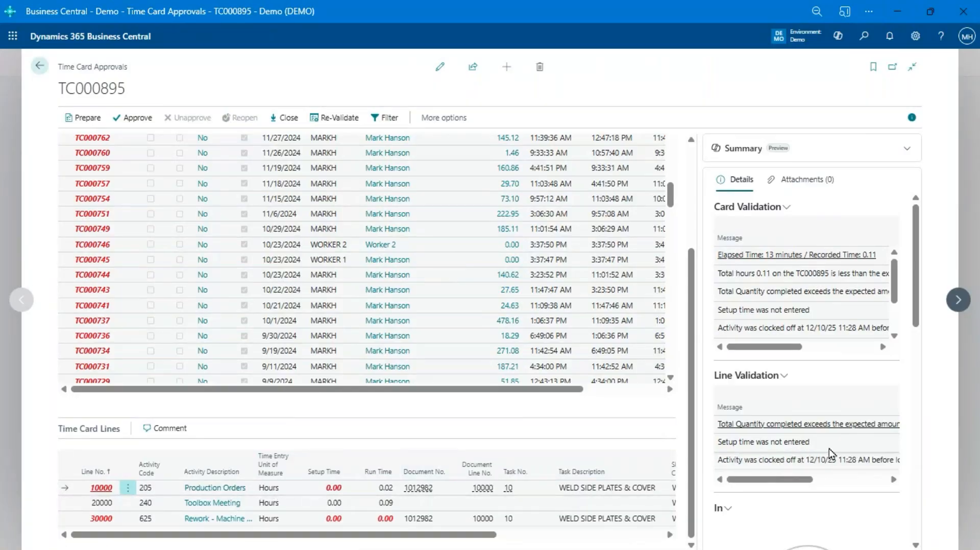
{"action": "left_click", "coordinate": [317, 506]}
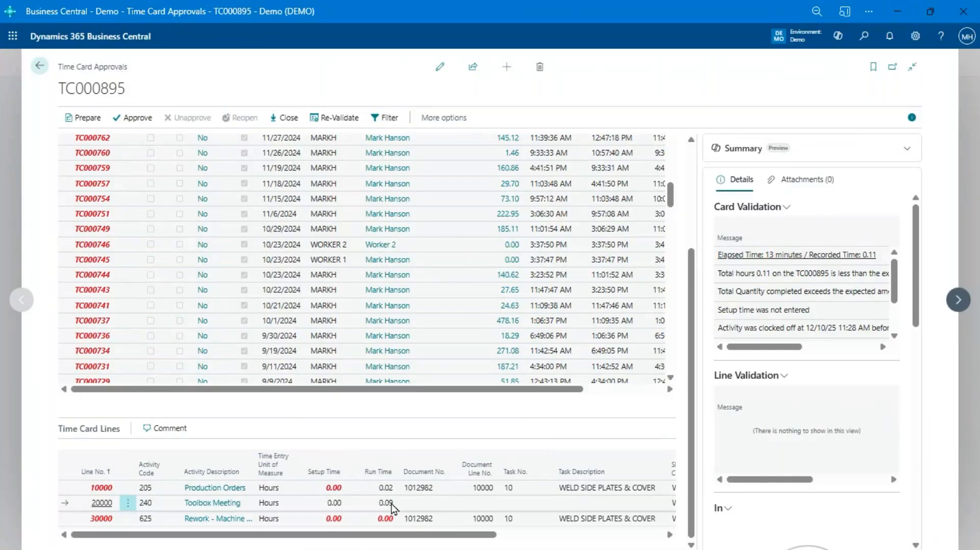
{"action": "left_click", "coordinate": [289, 520]}
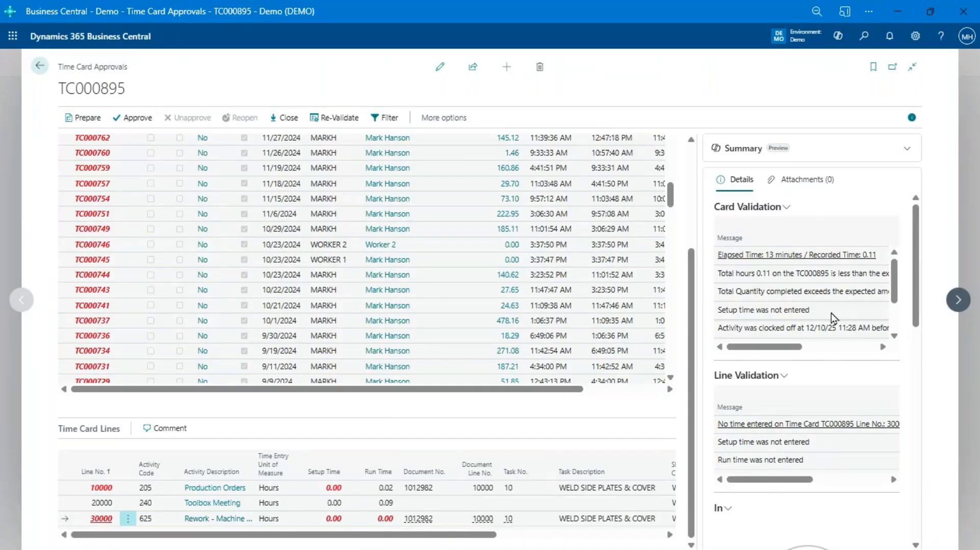
Step: Read the full card validation messages for TC000895, review its lines again, and leave the time card approvals
{"action": "scroll", "coordinate": [803, 313], "scroll_direction": "right", "scroll_amount": 5}
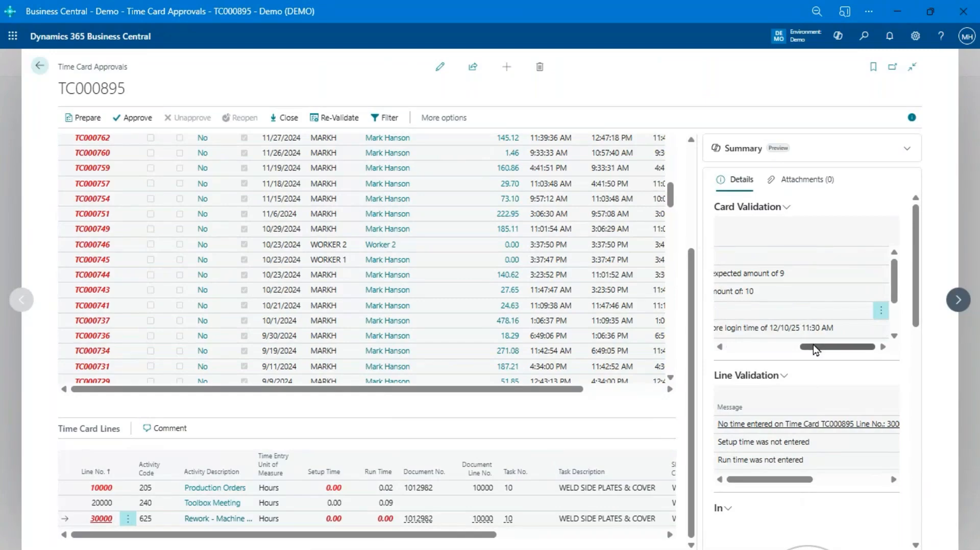
{"action": "left_click_drag", "start_coordinate": [814, 350], "coordinate": [742, 349]}
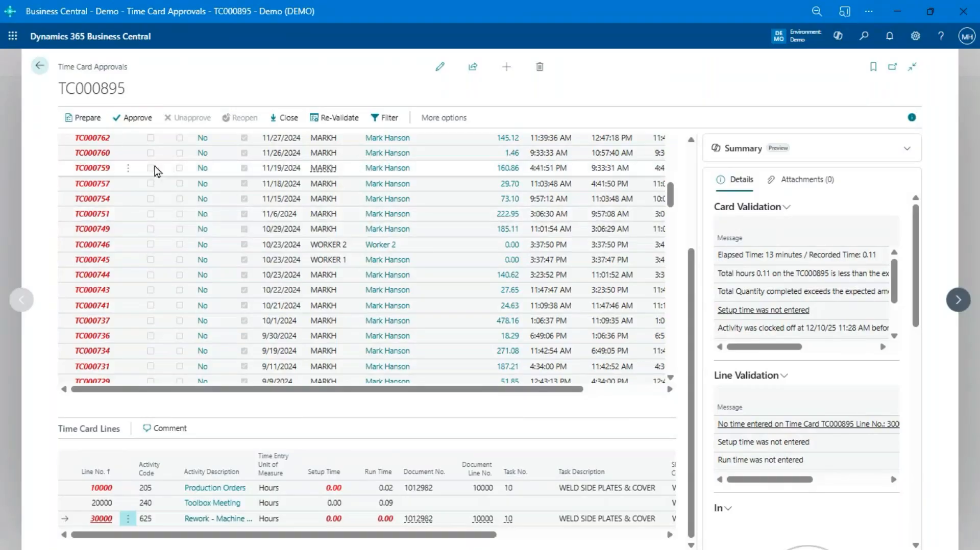
{"action": "scroll", "coordinate": [135, 306], "scroll_direction": "up", "scroll_amount": 10}
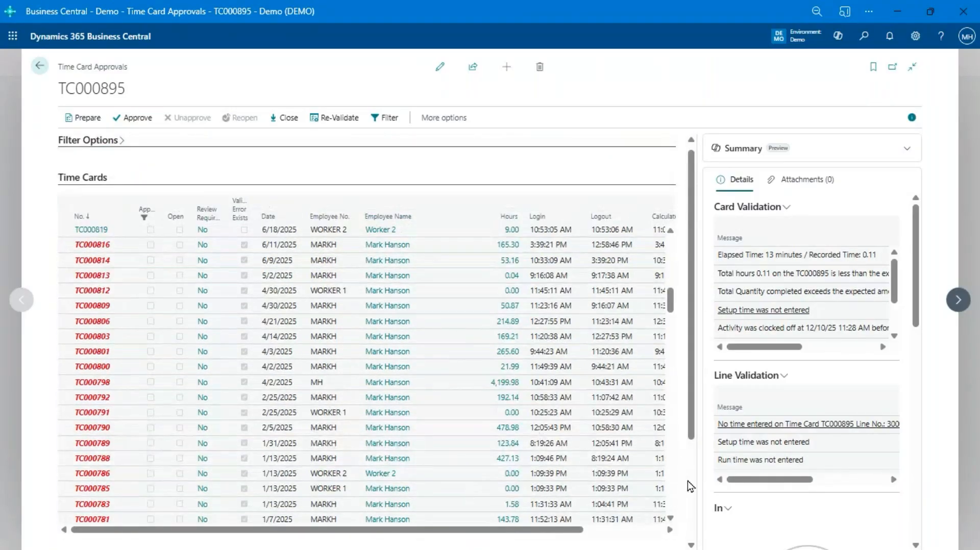
{"action": "left_click", "coordinate": [690, 484]}
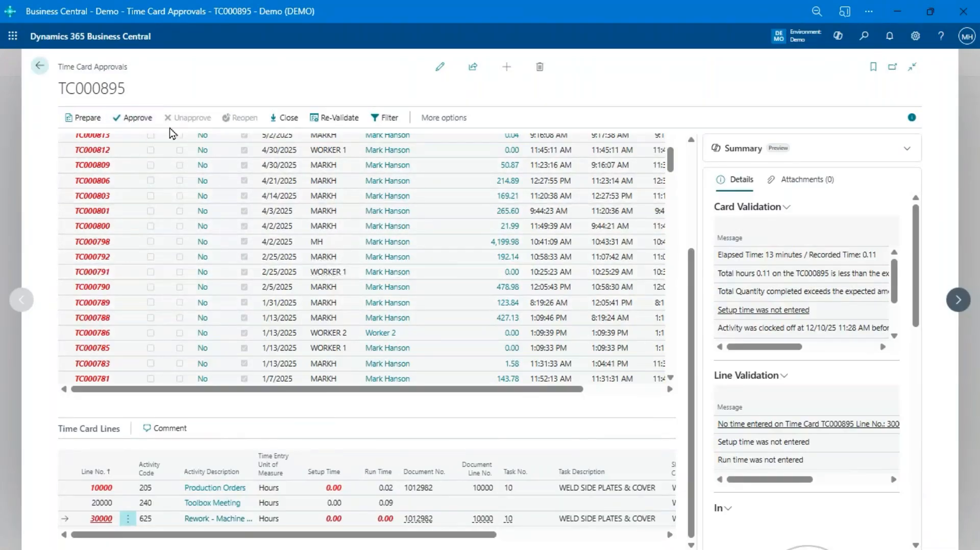
{"action": "left_click", "coordinate": [38, 66]}
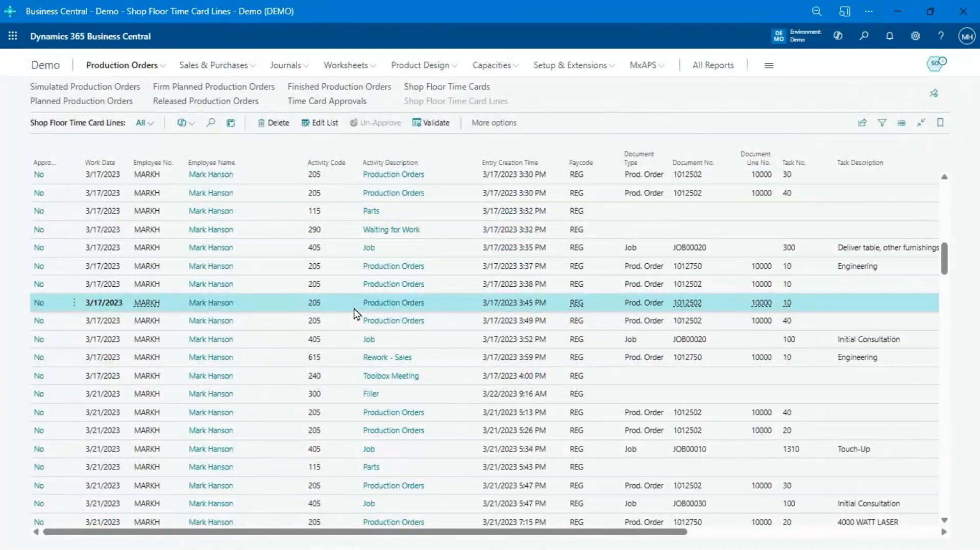
Step: Open the shop floor time cards, restrict the list to the Approved view, and look through to its last entries
{"action": "left_click", "coordinate": [473, 91]}
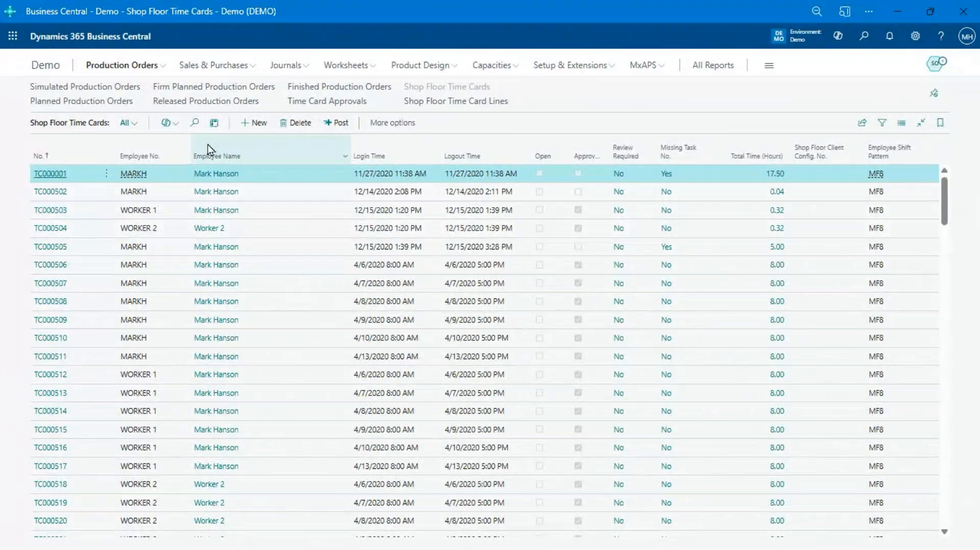
{"action": "left_click", "coordinate": [129, 123]}
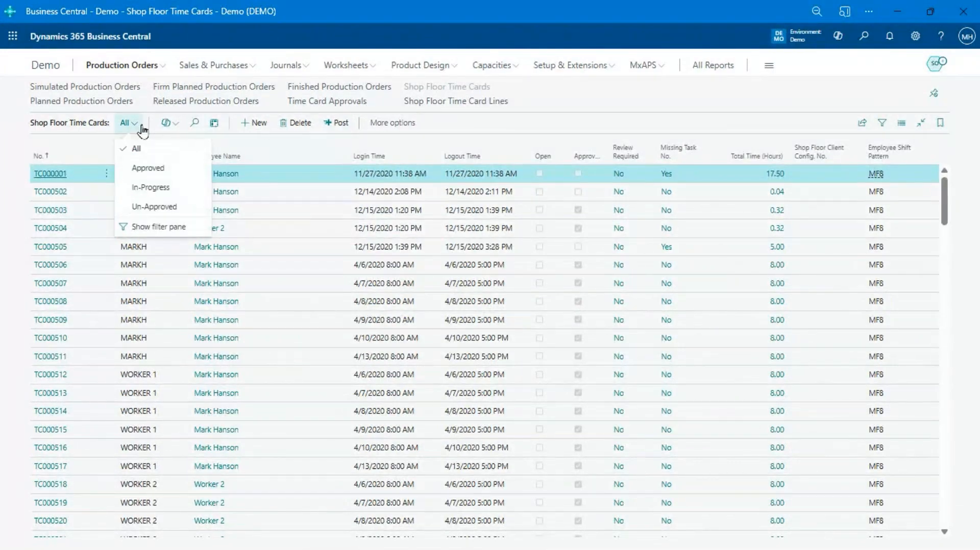
{"action": "left_click", "coordinate": [148, 169]}
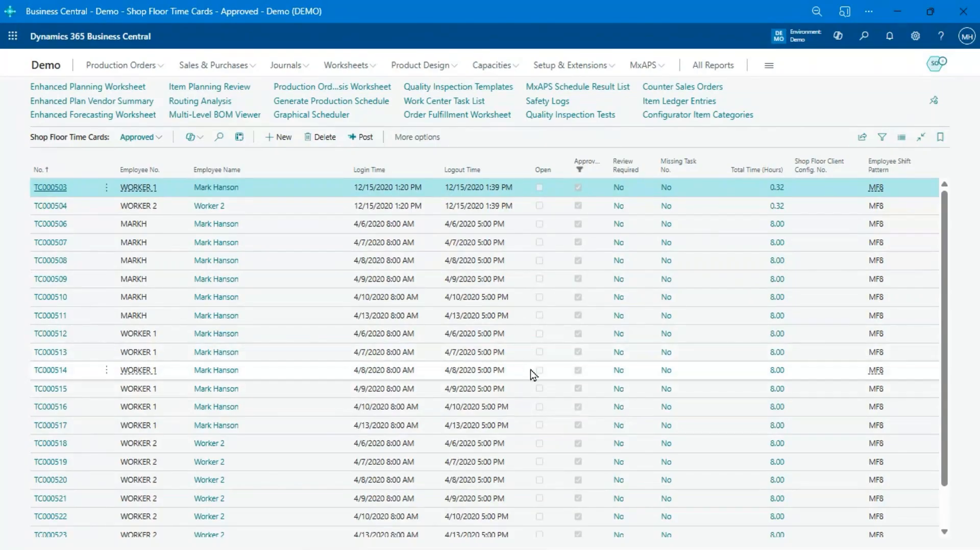
{"action": "scroll", "coordinate": [263, 348], "scroll_direction": "down", "scroll_amount": 1}
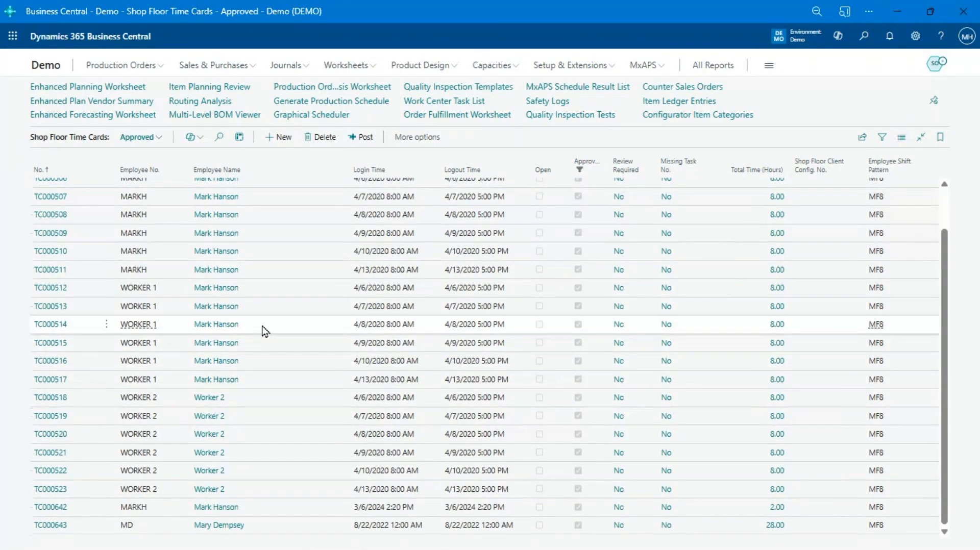
Step: Open time card TC000643, review its general details and training lines, and collapse the General section
{"action": "left_click", "coordinate": [220, 528]}
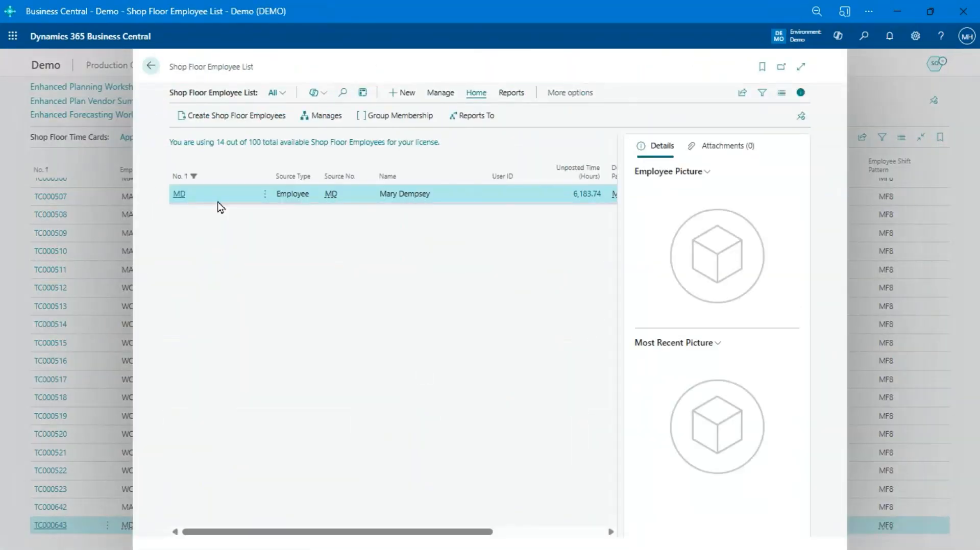
{"action": "key", "text": "Escape"}
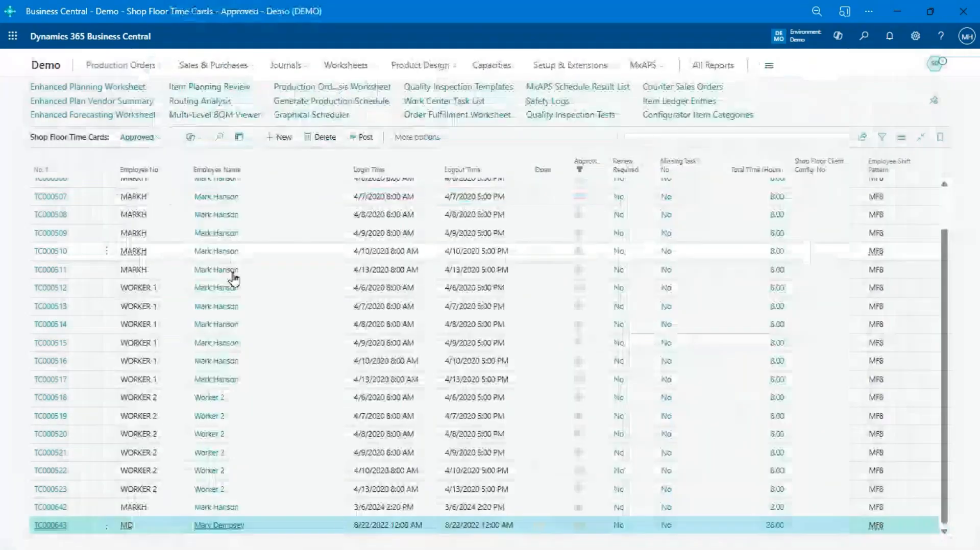
{"action": "left_click", "coordinate": [50, 525]}
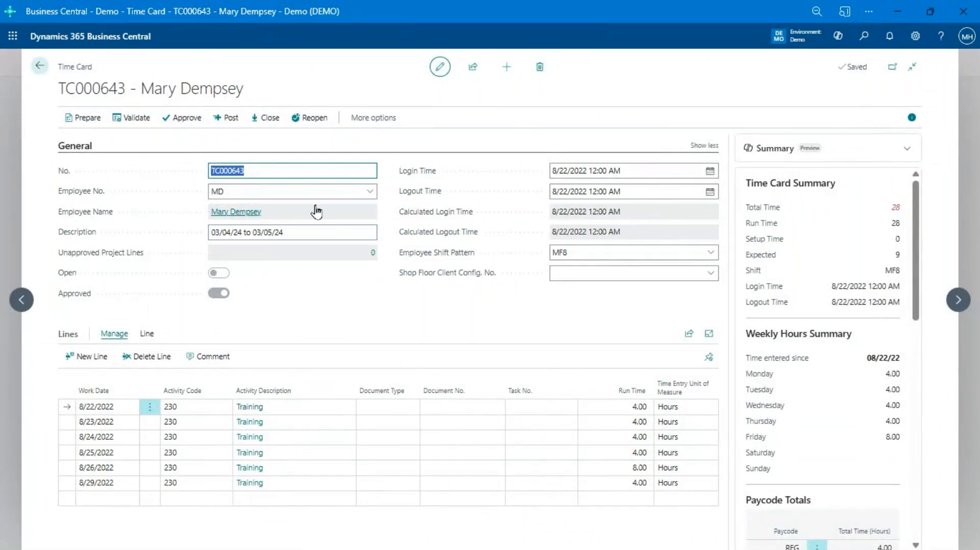
{"action": "mouse_move", "coordinate": [316, 390]}
{"action": "left_click", "coordinate": [72, 145]}
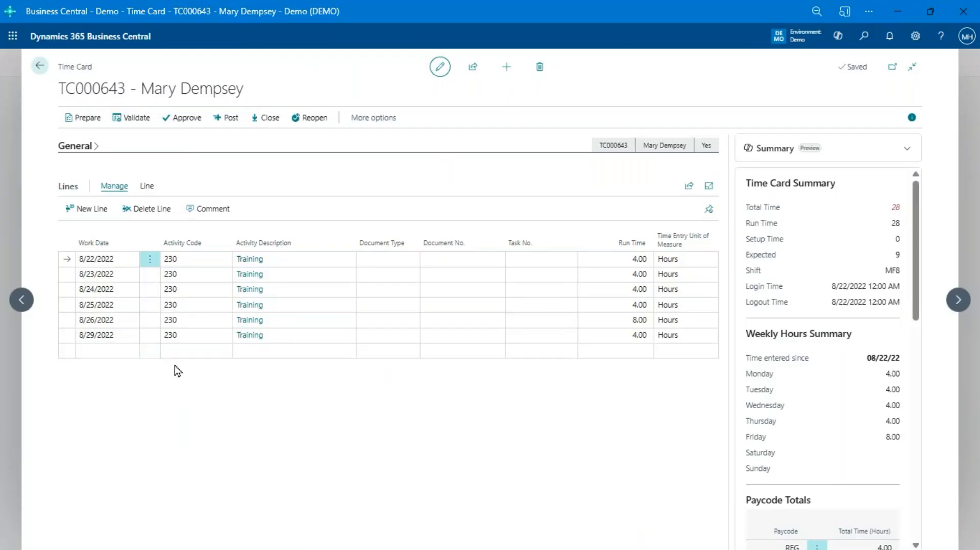
Step: Start a new line in the time card without an activity code, abandon it, and return to the home page
{"action": "left_click", "coordinate": [196, 351]}
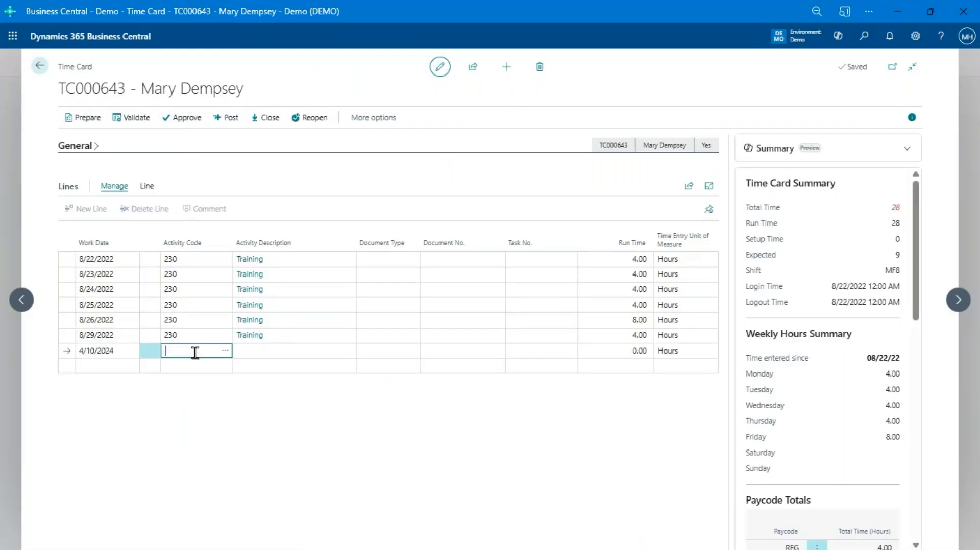
{"action": "left_click", "coordinate": [189, 275]}
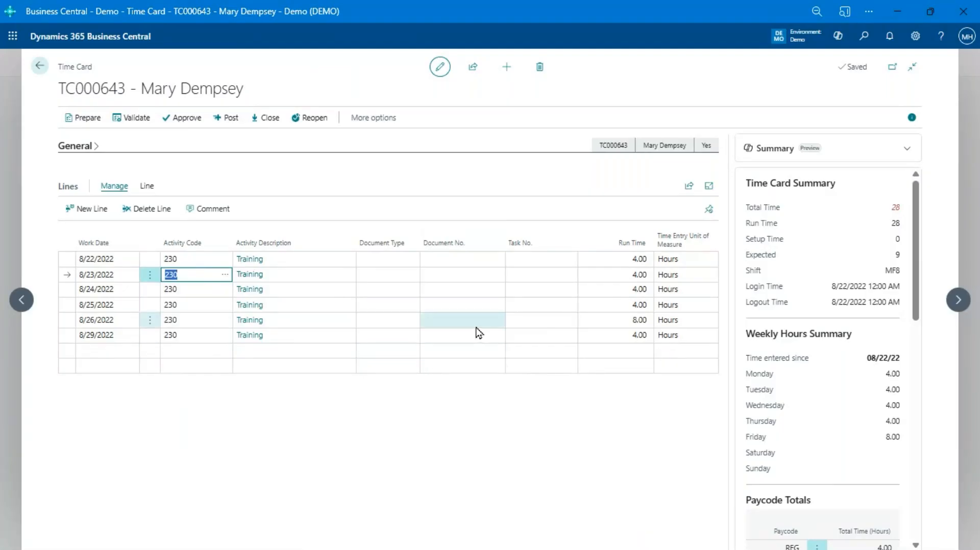
{"action": "left_click", "coordinate": [39, 66]}
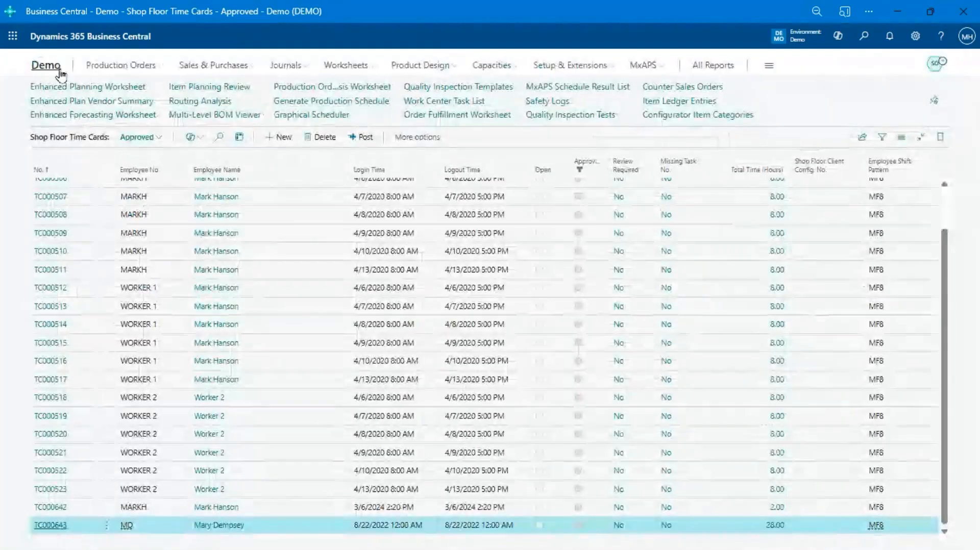
{"action": "left_click", "coordinate": [46, 65]}
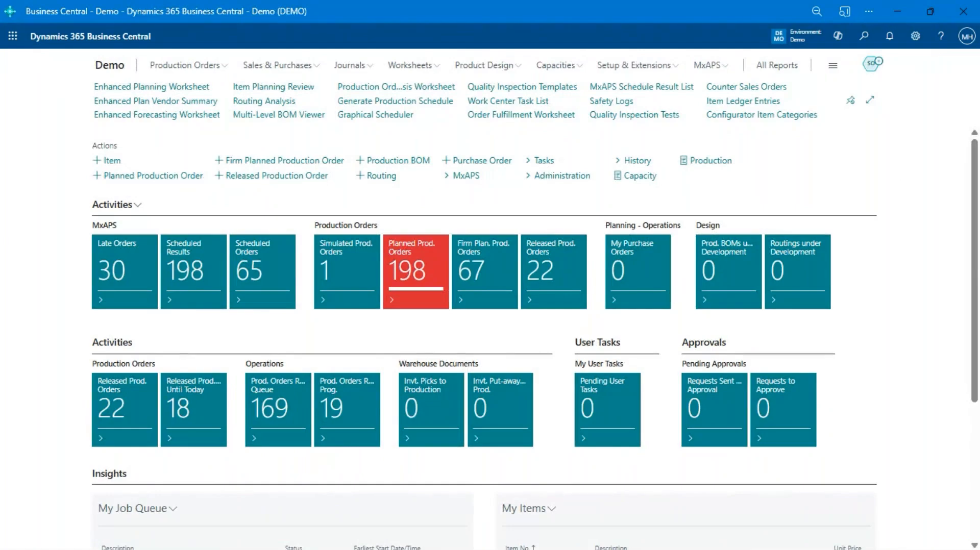
Step: Switch to the shop floor report in Power BI and inspect June's unproductive hours in the Productivity Analysis chart
{"action": "key", "text": "alt+Tab"}
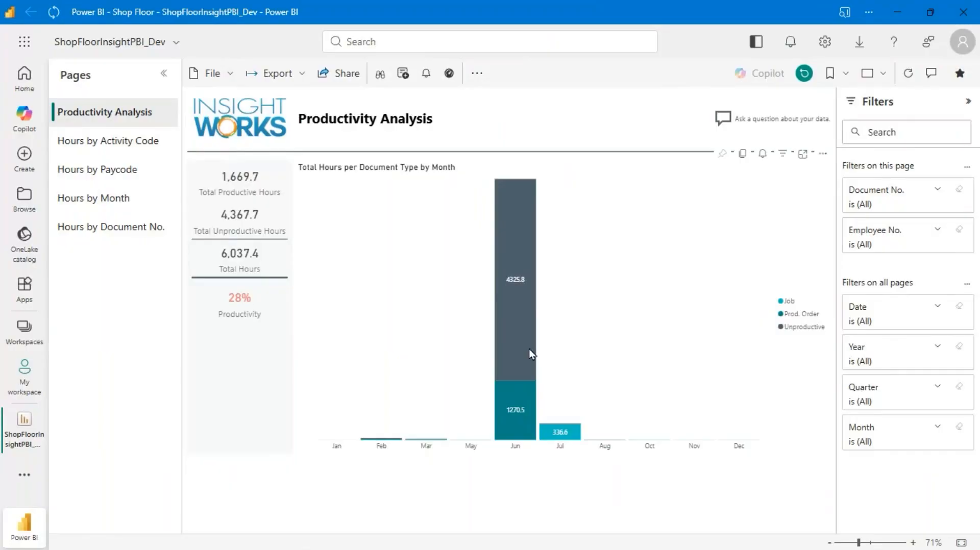
{"action": "mouse_move", "coordinate": [529, 349]}
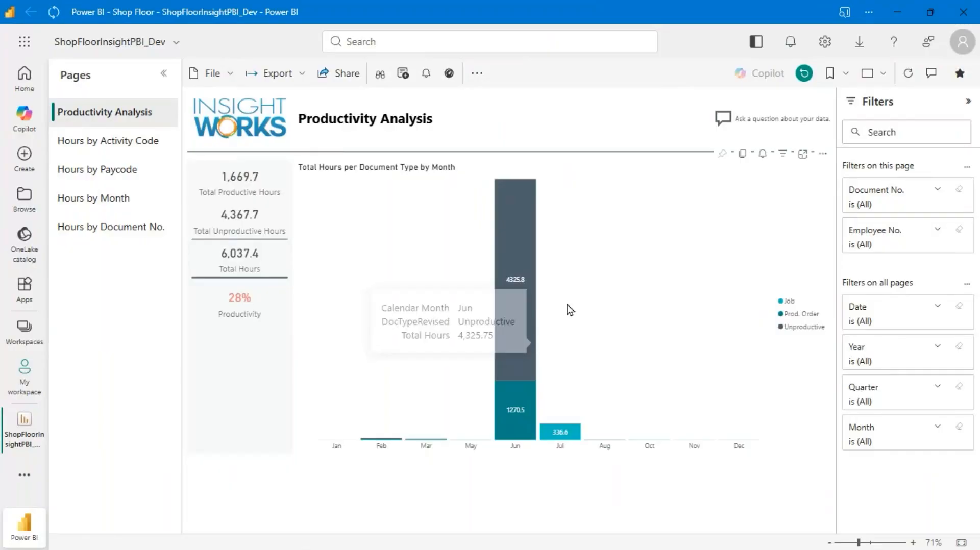
{"action": "left_click", "coordinate": [648, 281]}
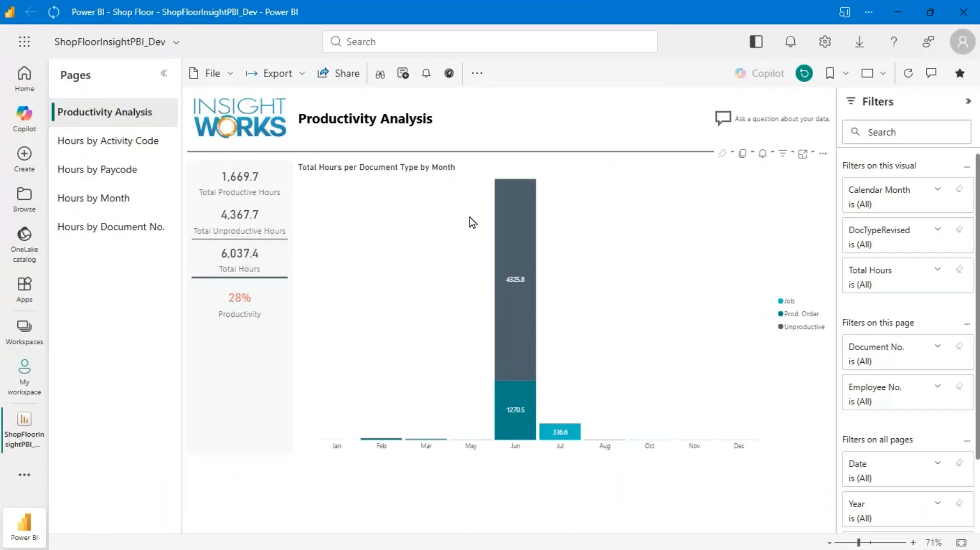
Step: Show the hours by activity code, highlight the REWORK bar and clear the highlight, and open the hours by paycode
{"action": "left_click", "coordinate": [85, 141]}
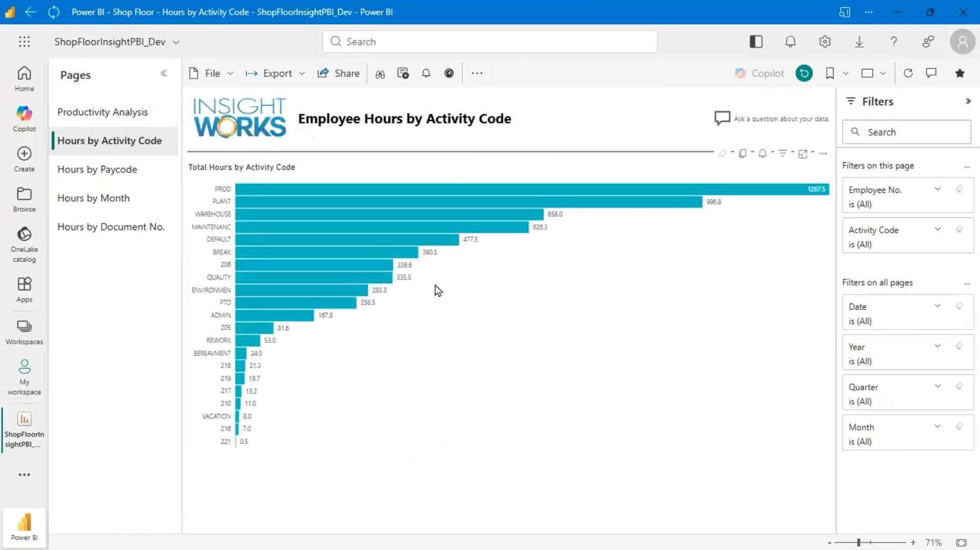
{"action": "left_click", "coordinate": [239, 341]}
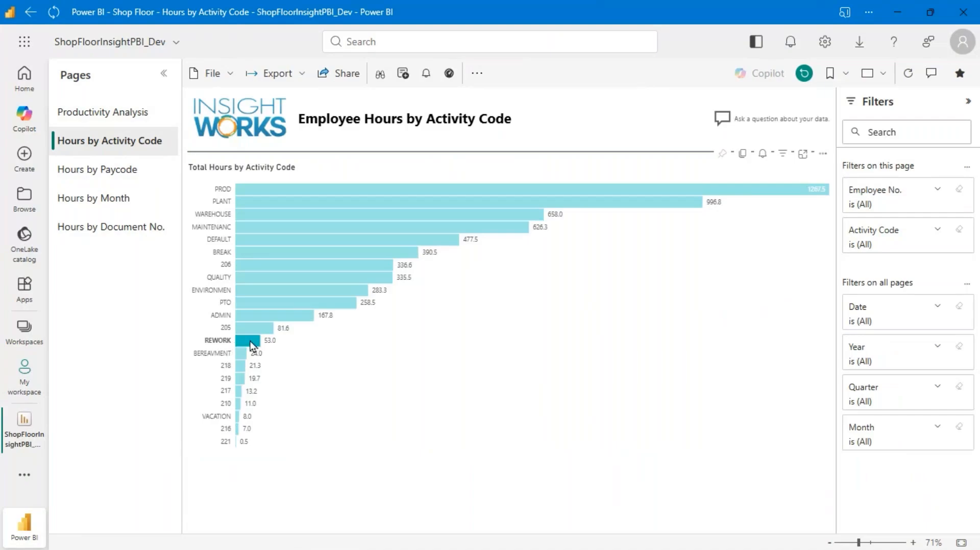
{"action": "left_click", "coordinate": [251, 343]}
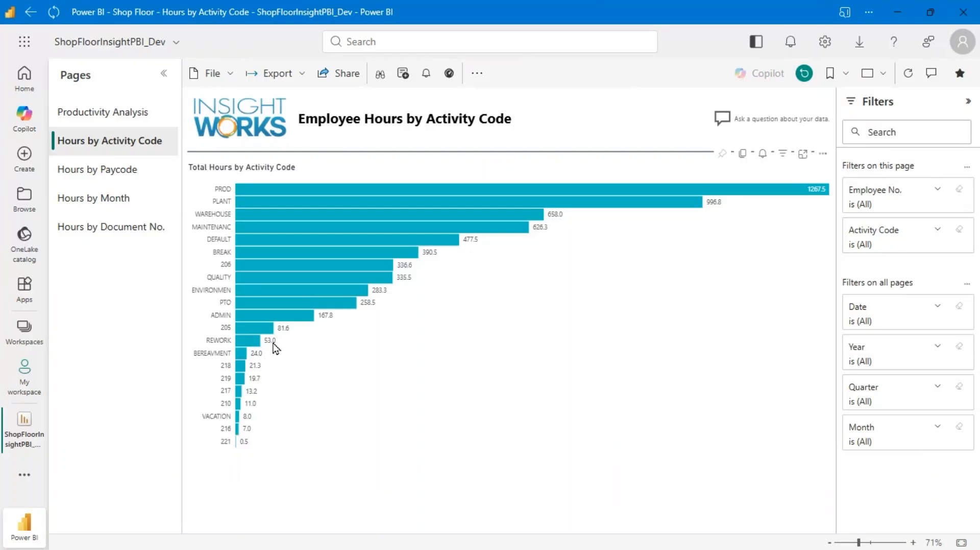
{"action": "left_click", "coordinate": [122, 173]}
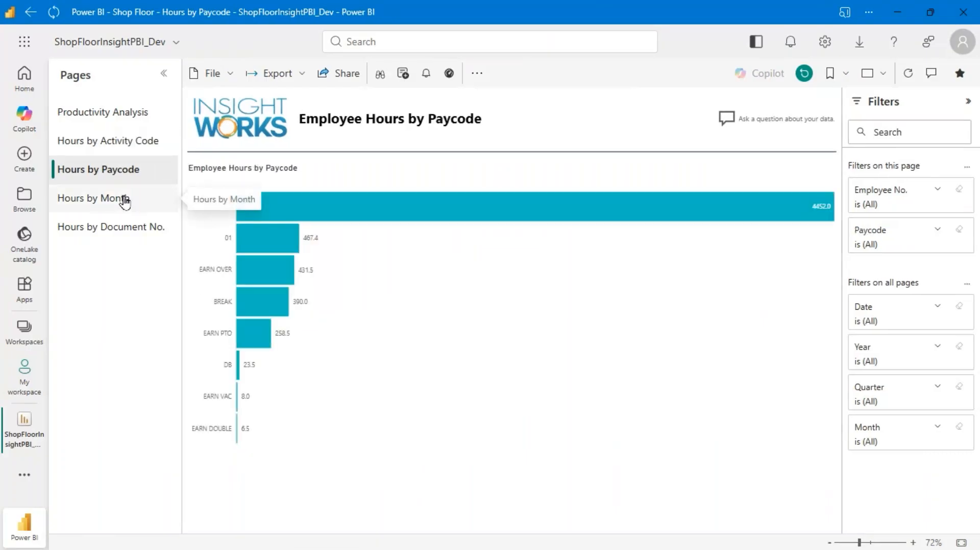
Step: Open the hours by month, collapse document MR000048 and expand MR000053 into its employee hours
{"action": "left_click", "coordinate": [124, 200]}
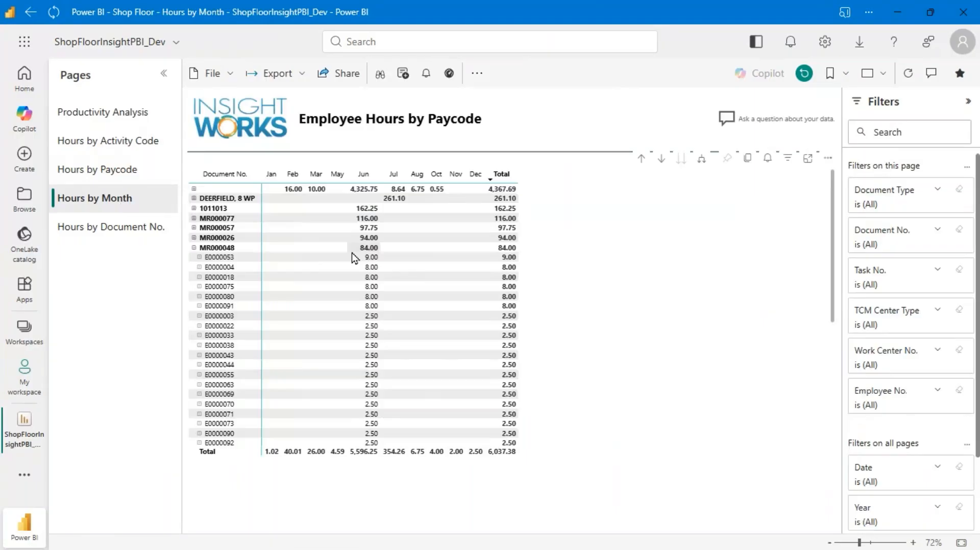
{"action": "left_click", "coordinate": [194, 248]}
{"action": "scroll", "coordinate": [282, 247], "scroll_direction": "down", "scroll_amount": 3}
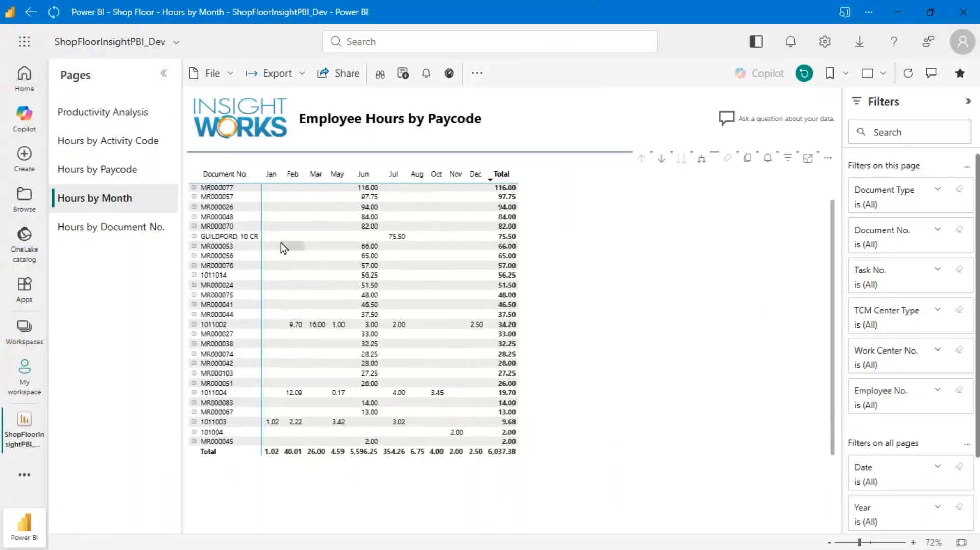
{"action": "left_click", "coordinate": [195, 248]}
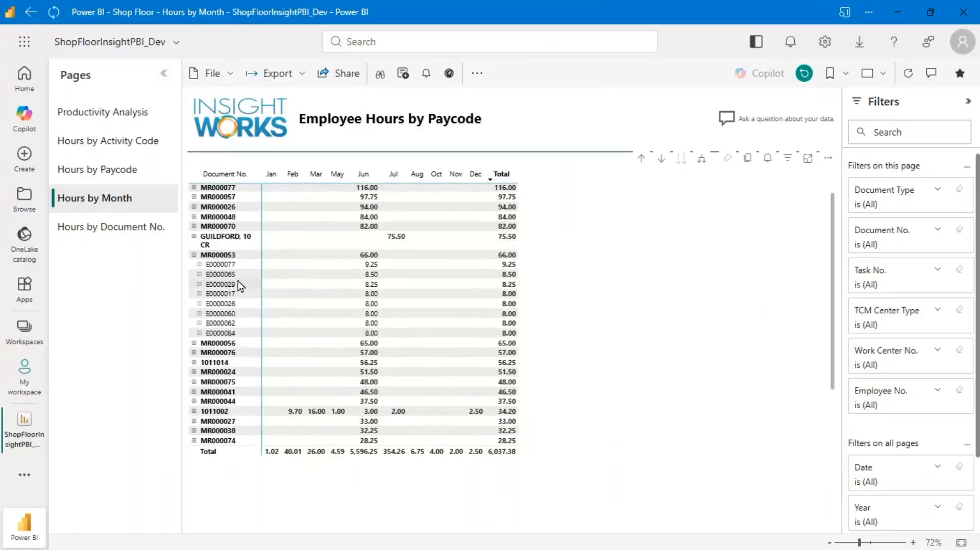
Step: Look at the report's export formats, and select and clear the March cell of document MR000053 in the hours matrix
{"action": "left_click", "coordinate": [302, 73]}
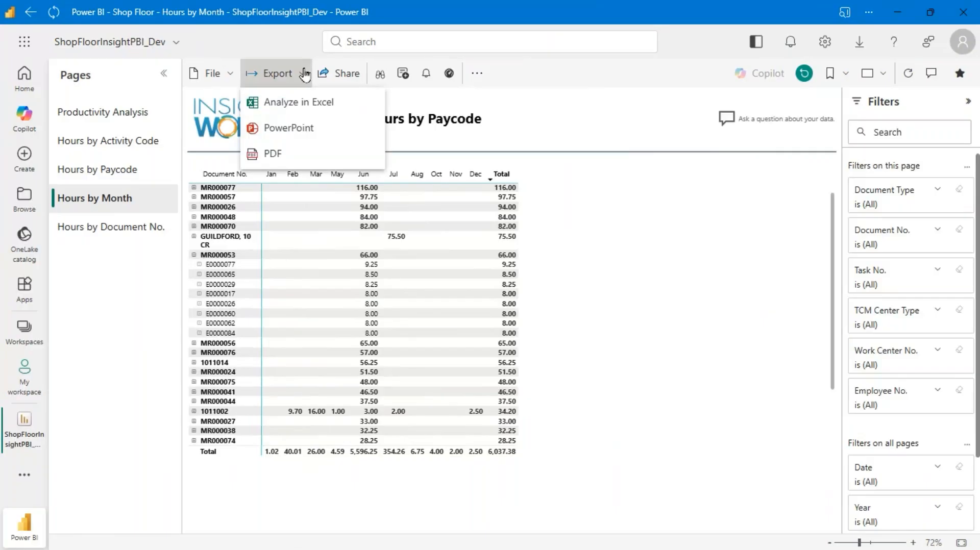
{"action": "left_click", "coordinate": [338, 256]}
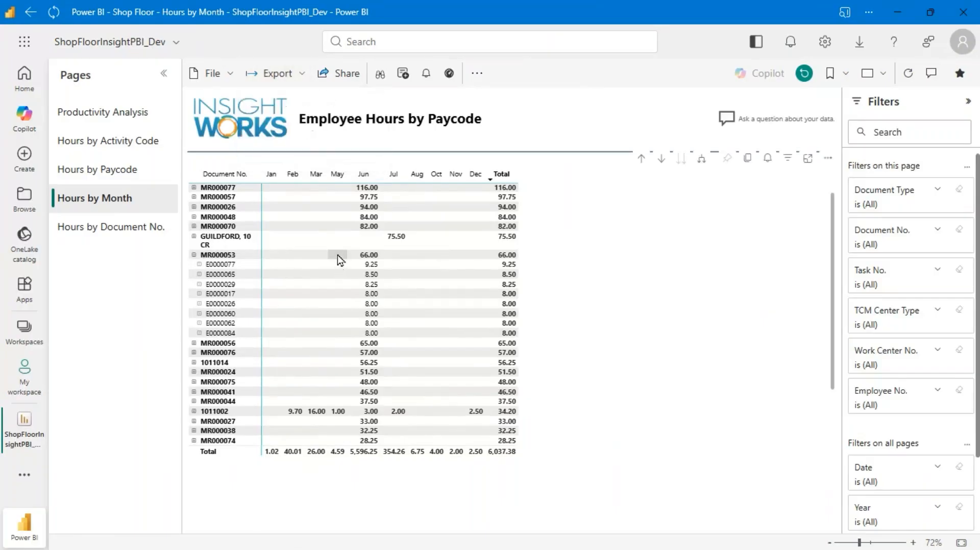
{"action": "left_click", "coordinate": [309, 255]}
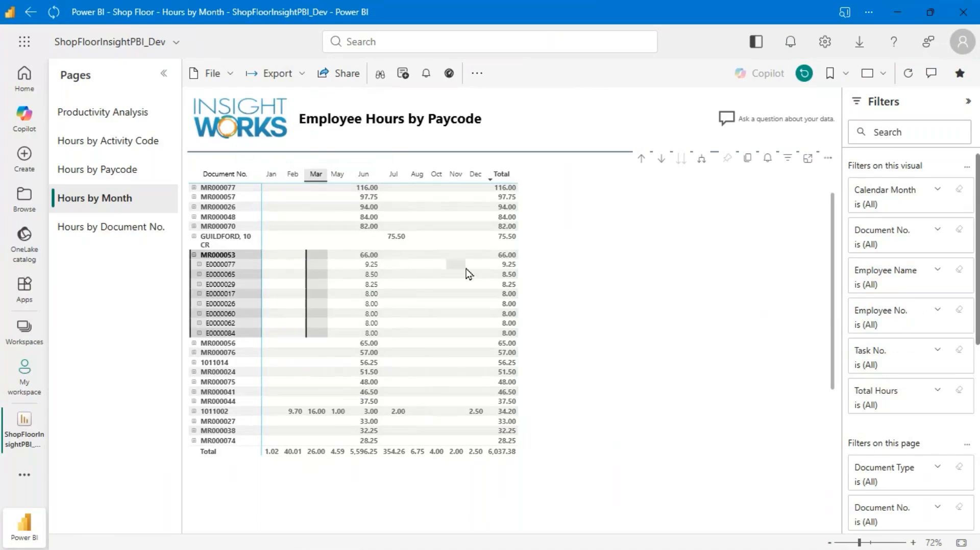
{"action": "left_click", "coordinate": [589, 275]}
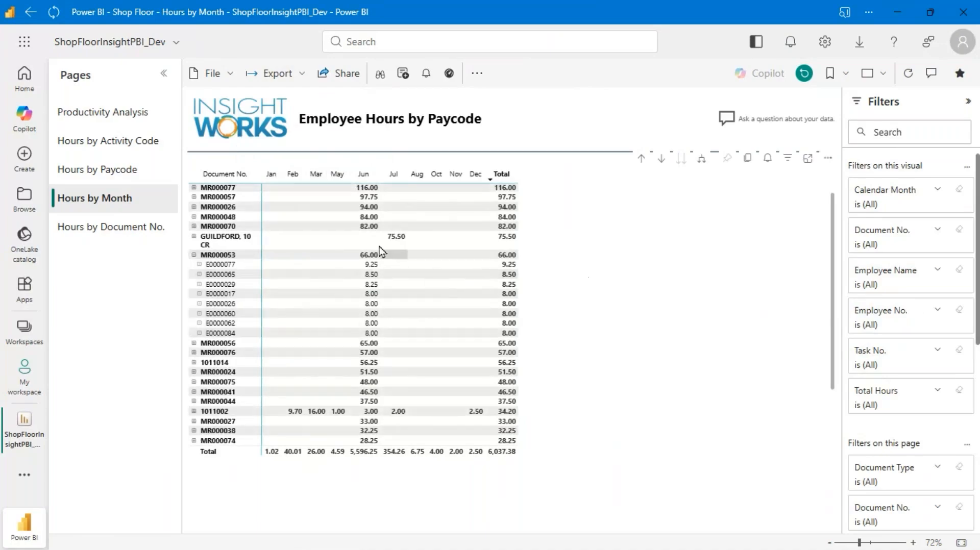
{"action": "scroll", "coordinate": [306, 292], "scroll_direction": "up", "scroll_amount": 3}
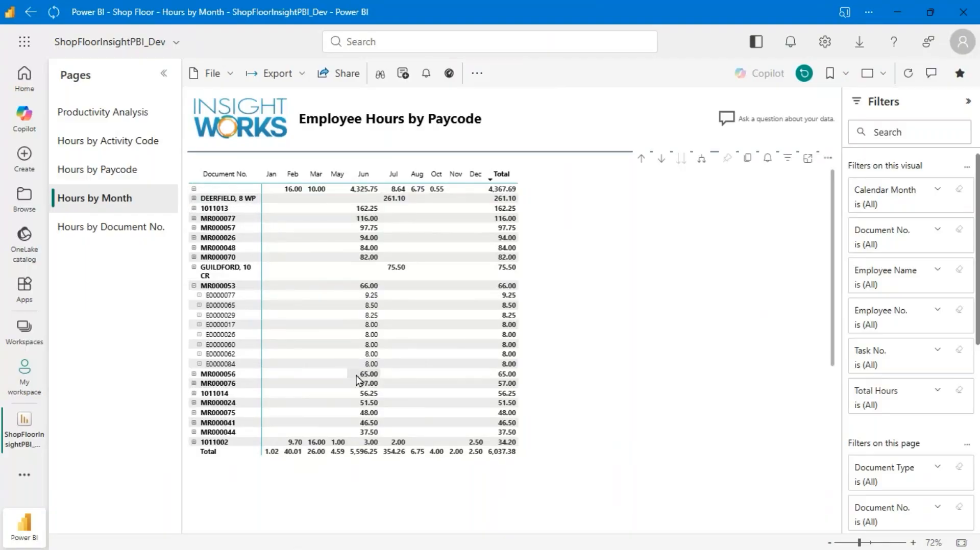
Step: Return to Productivity Analysis and ask a data question made of "What was" and the suggested employee's name
{"action": "left_click", "coordinate": [121, 114]}
{"action": "left_click", "coordinate": [781, 122]}
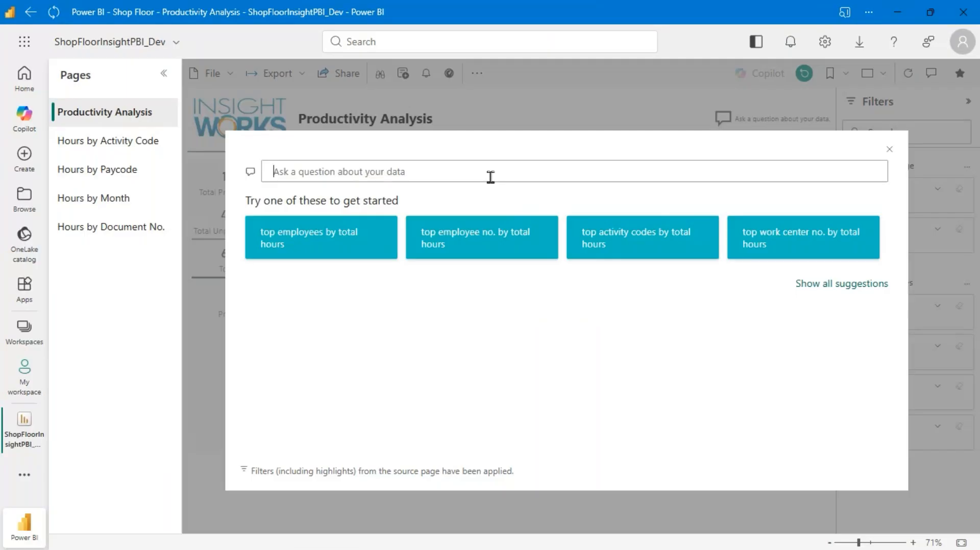
{"action": "type", "text": "What was robb"}
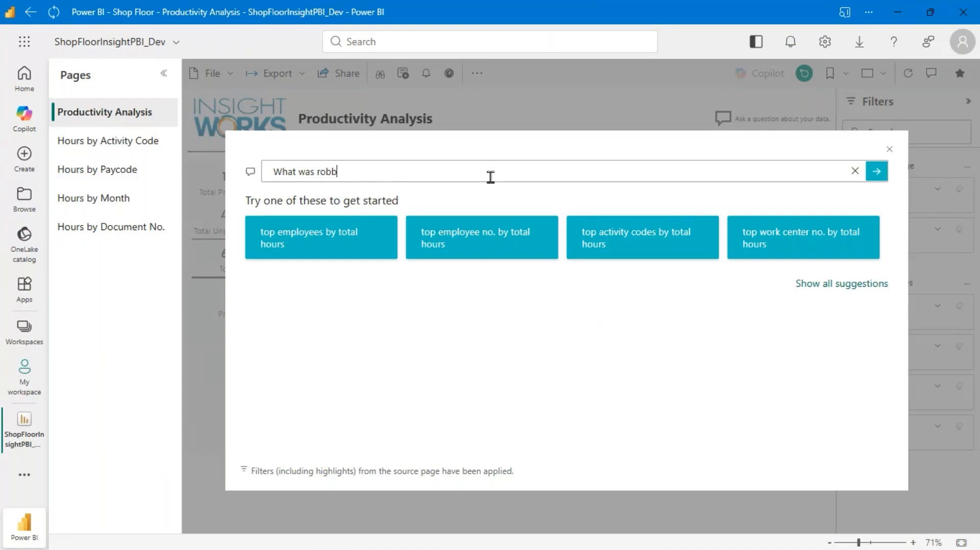
{"action": "key", "text": "Down"}
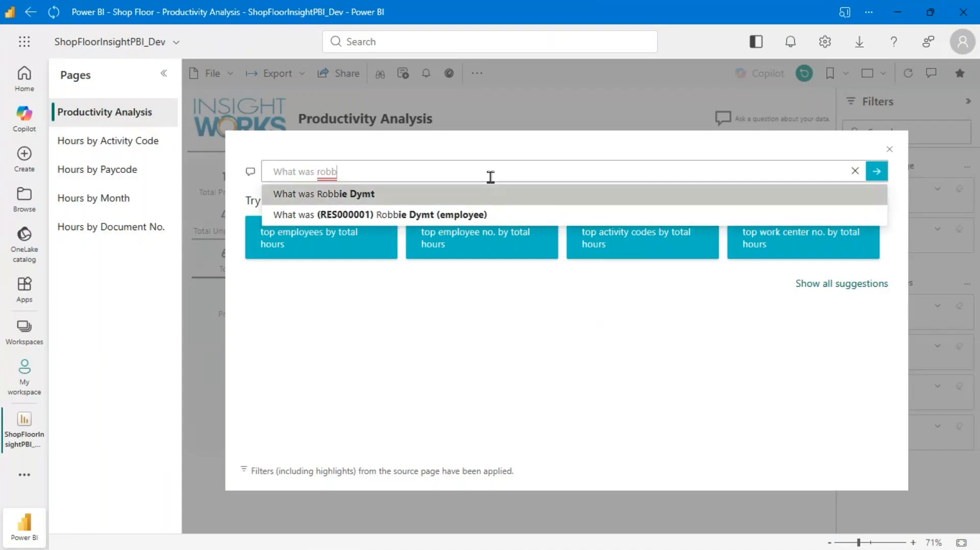
{"action": "key", "text": "Return"}
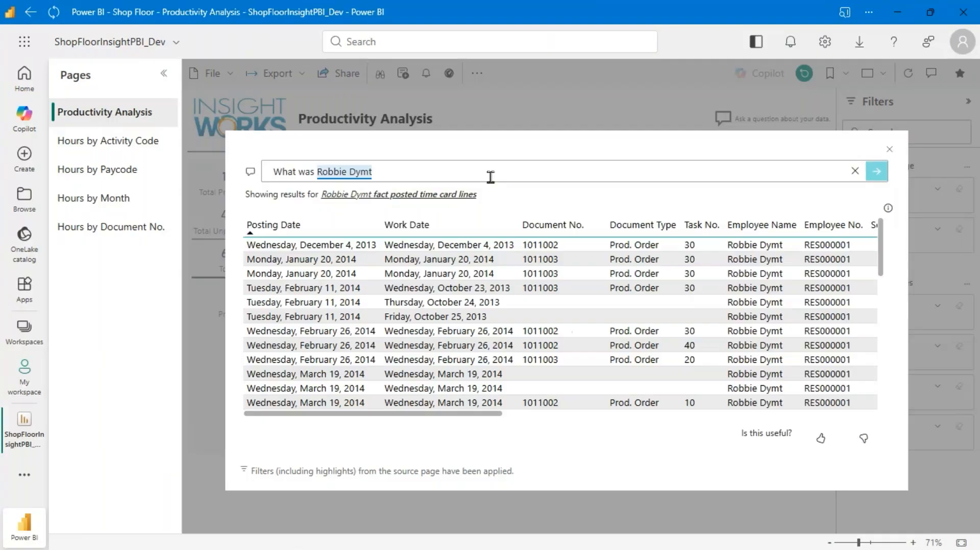
Step: Extend the question with "productivity" to query that employee's productivity, and close the question window
{"action": "type", "text": "producti"}
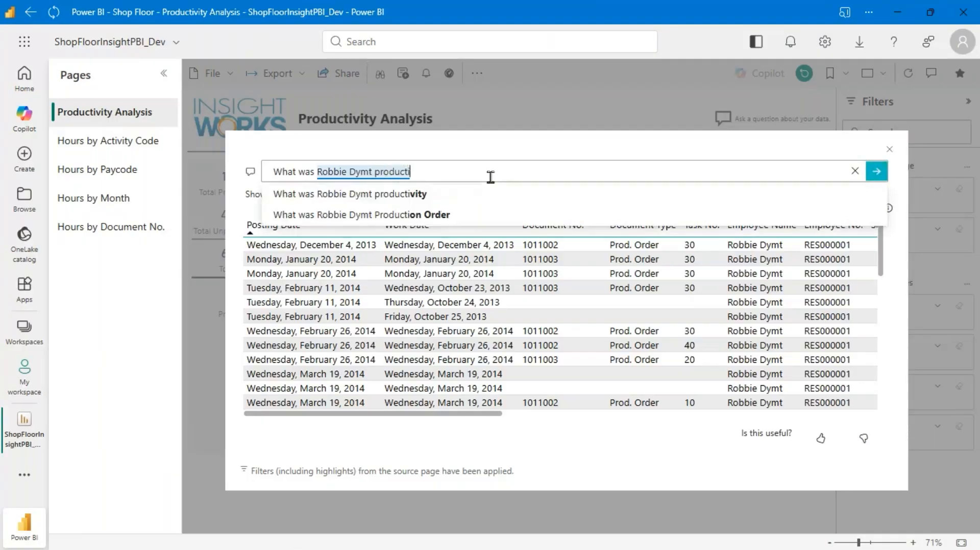
{"action": "key", "text": "Down"}
{"action": "key", "text": "Return"}
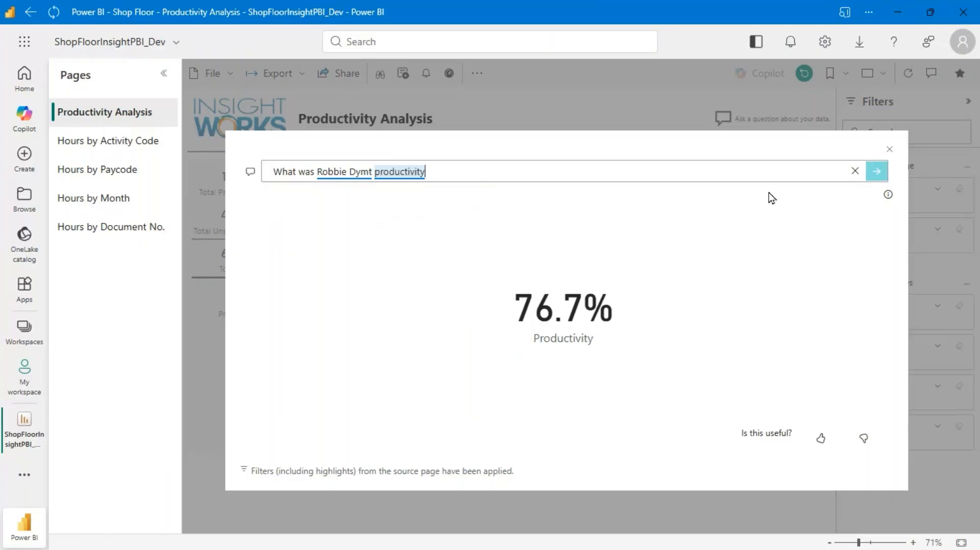
{"action": "left_click", "coordinate": [889, 149]}
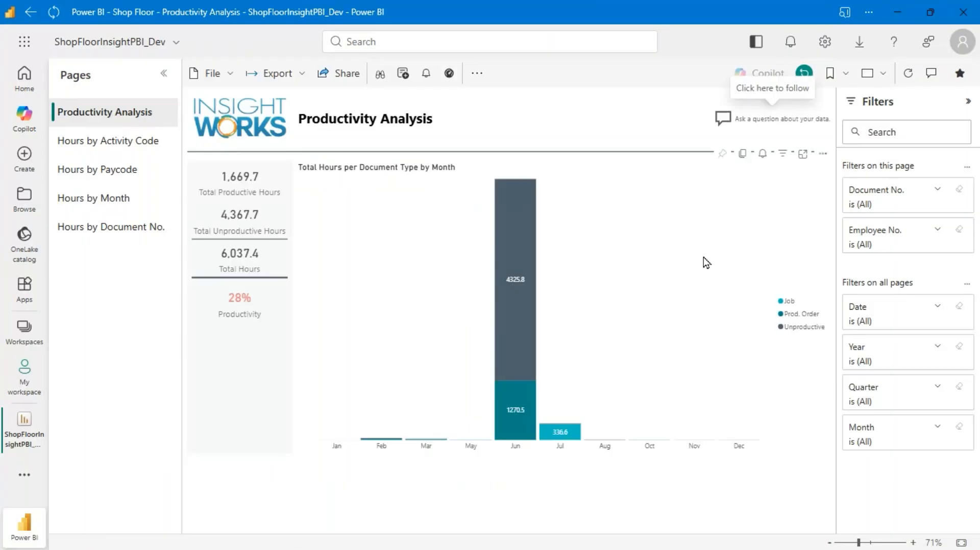
{"action": "mouse_move", "coordinate": [508, 224]}
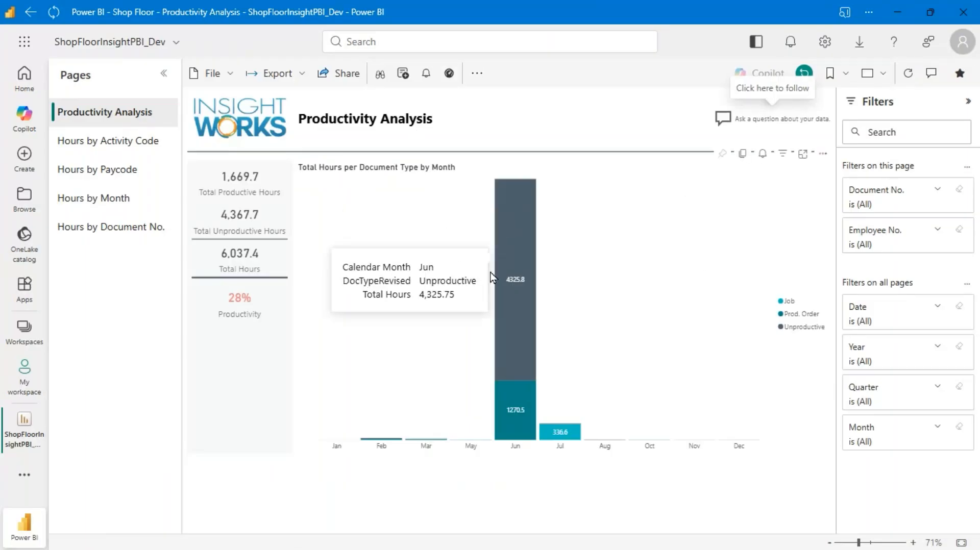